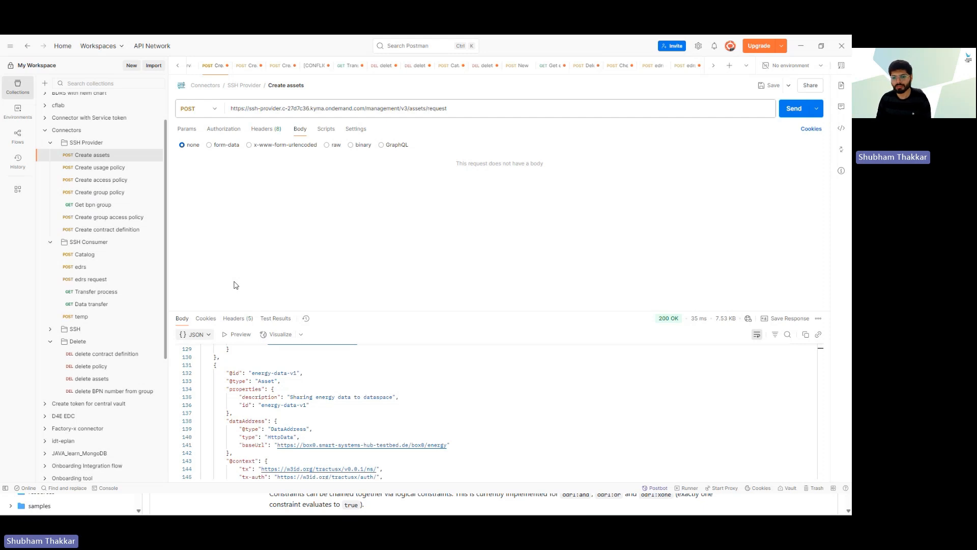
left_click(252, 372)
left_click_drag(251, 372, 298, 373)
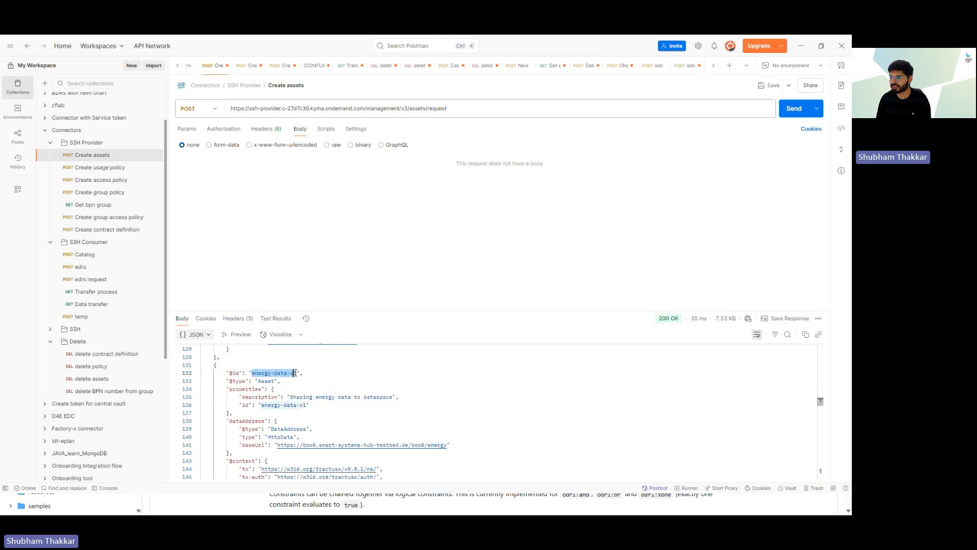
left_click(312, 381)
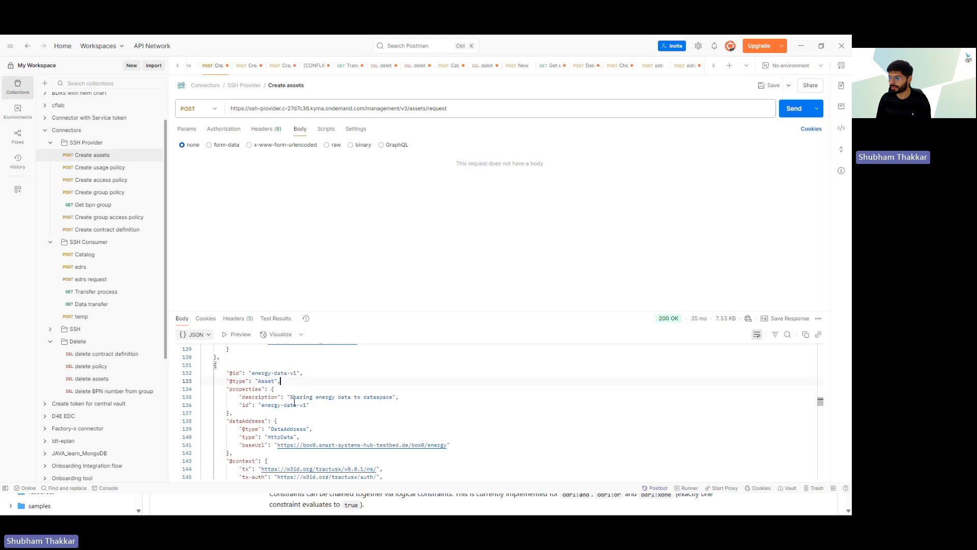
scroll(294, 402, "down", 1)
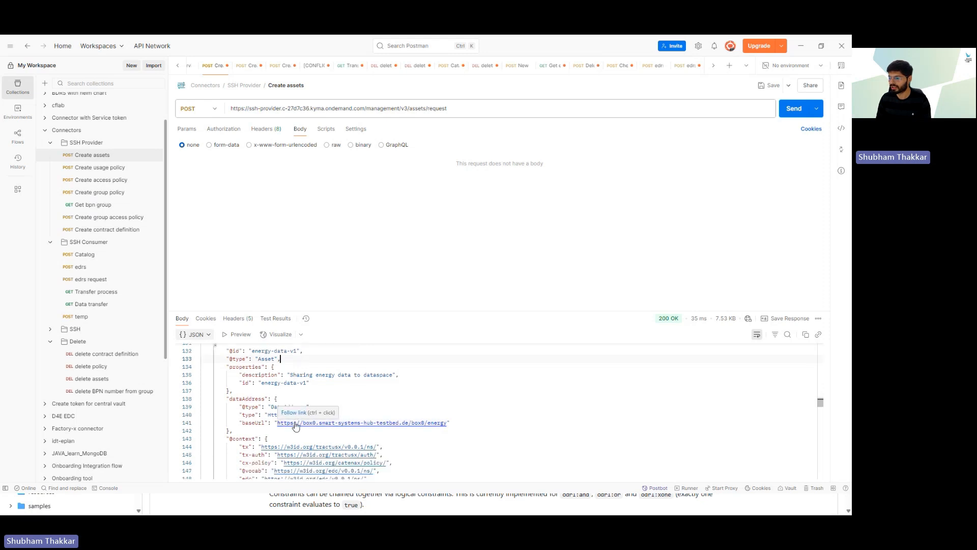
left_click(451, 425)
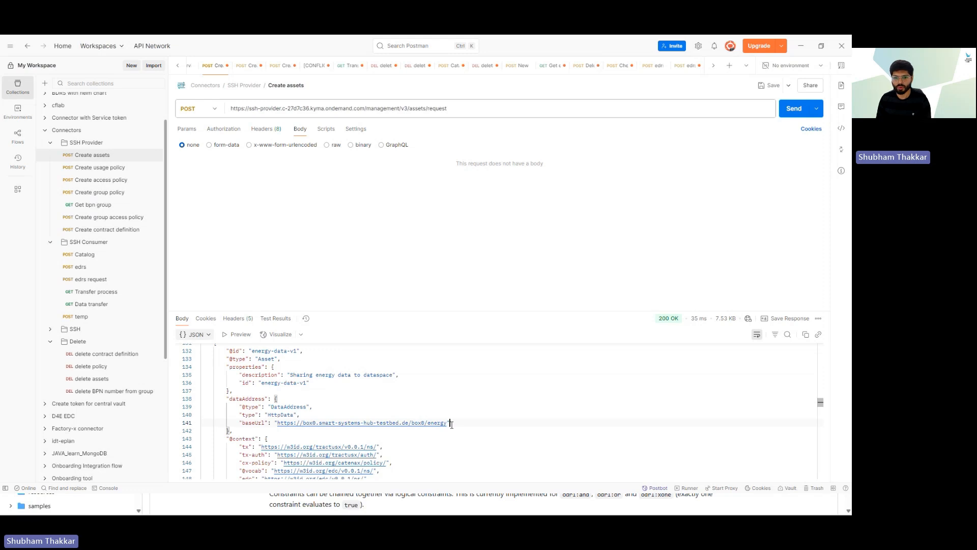
scroll(451, 424, "up", 1)
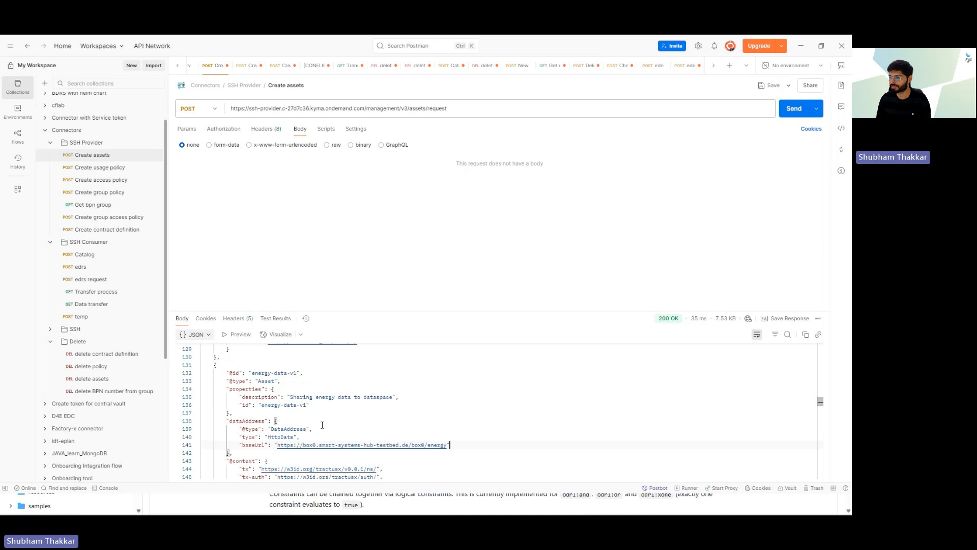
Step: Review the raw JSON body for asset energy-data-v2 and send the request to the provider
left_click(327, 145)
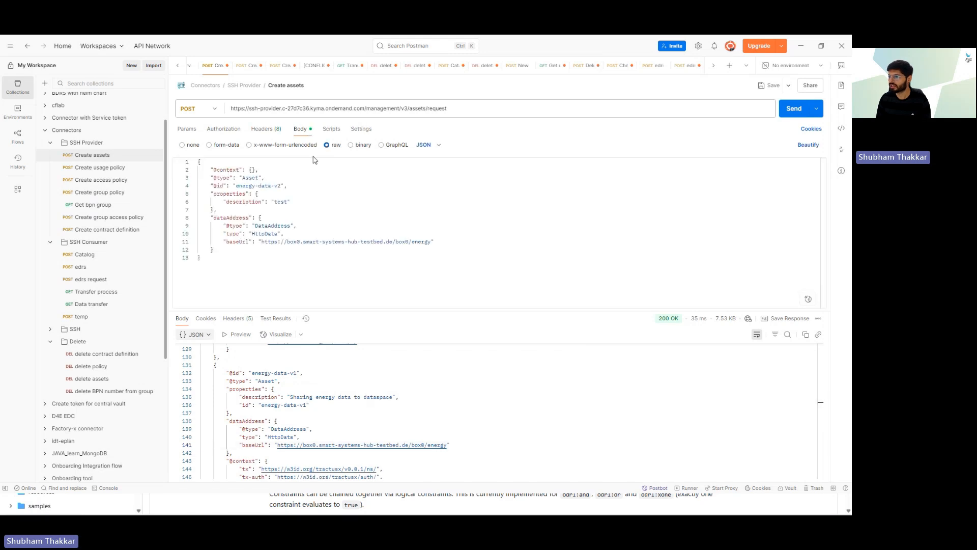
left_click_drag(233, 186, 260, 187)
double_click(277, 187)
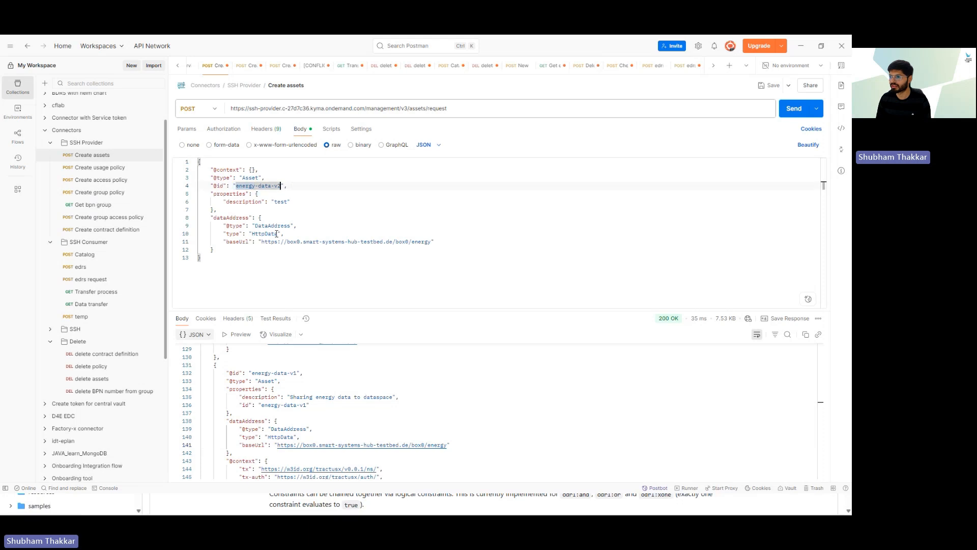
left_click_drag(262, 242, 431, 243)
left_click(403, 259)
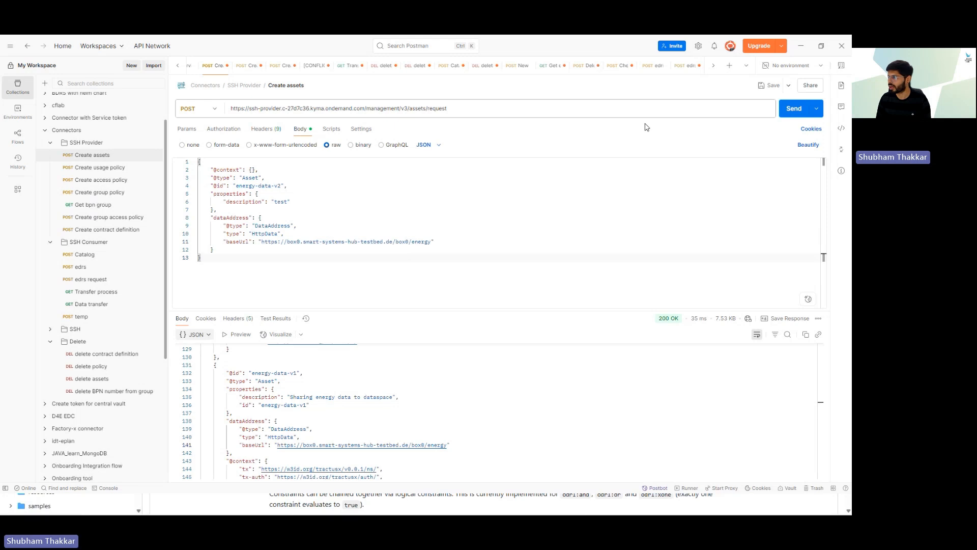
left_click(783, 112)
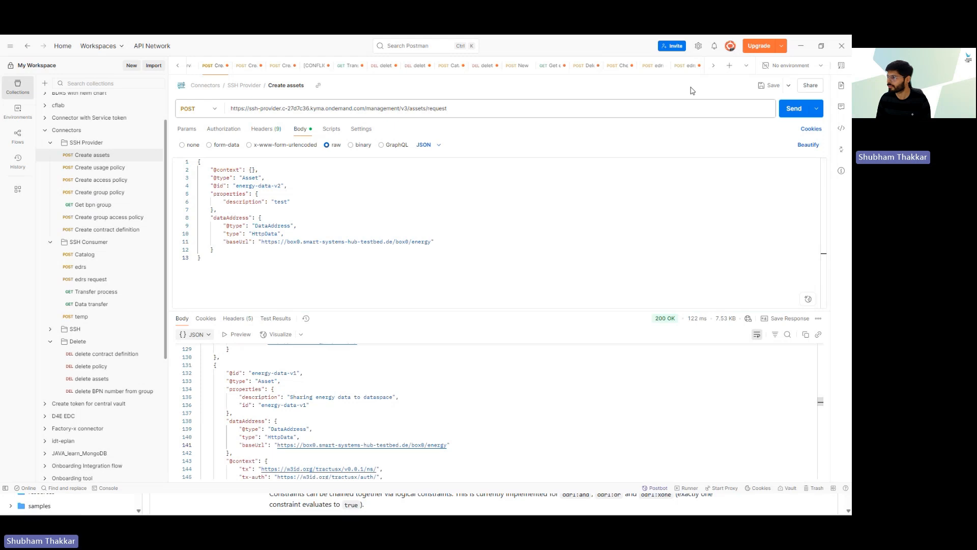
Step: Trim the URL to end in /v3/assets and resend, getting 409 Conflict for the existing asset
left_click(471, 106)
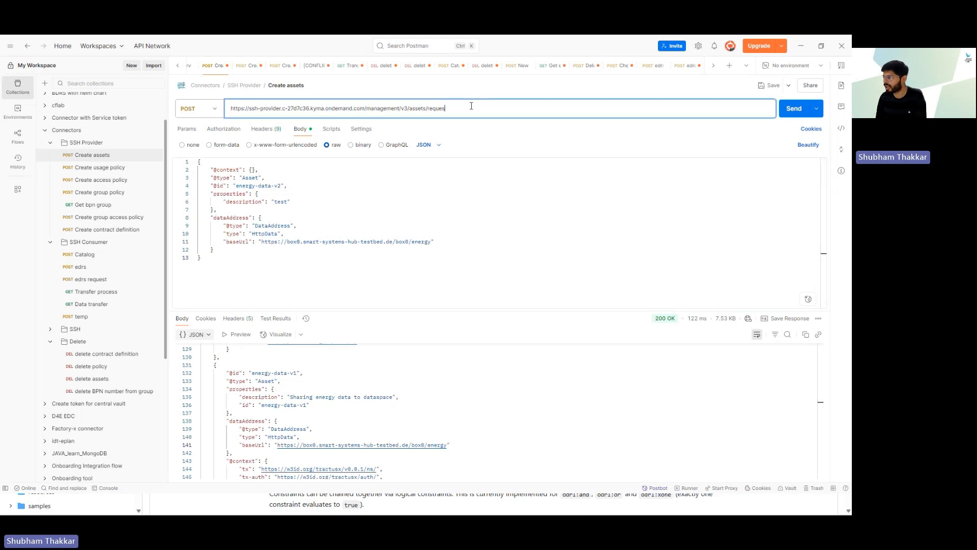
key("BackSpace")
key("BackSpace")
key("BackSpace")
key("BackSpace")
key("BackSpace")
key("BackSpace")
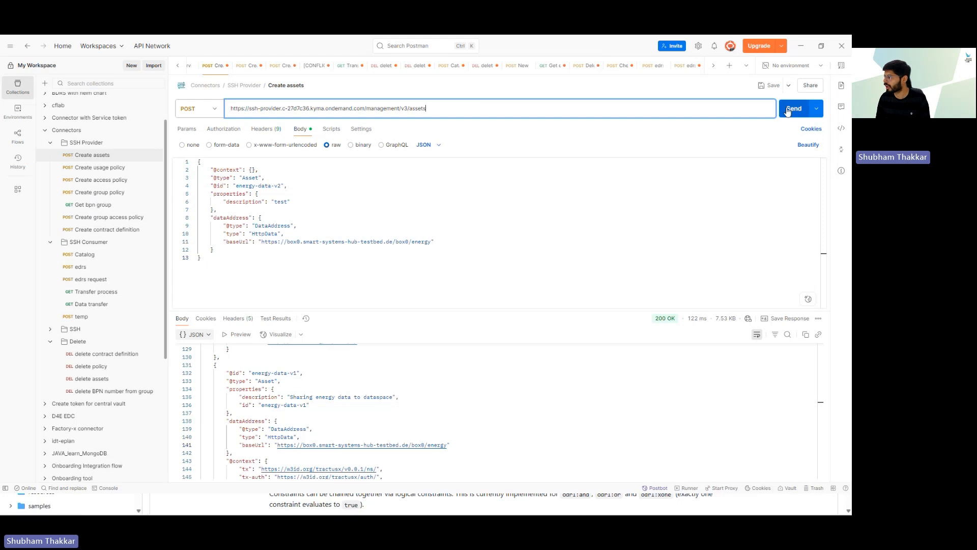
left_click(788, 111)
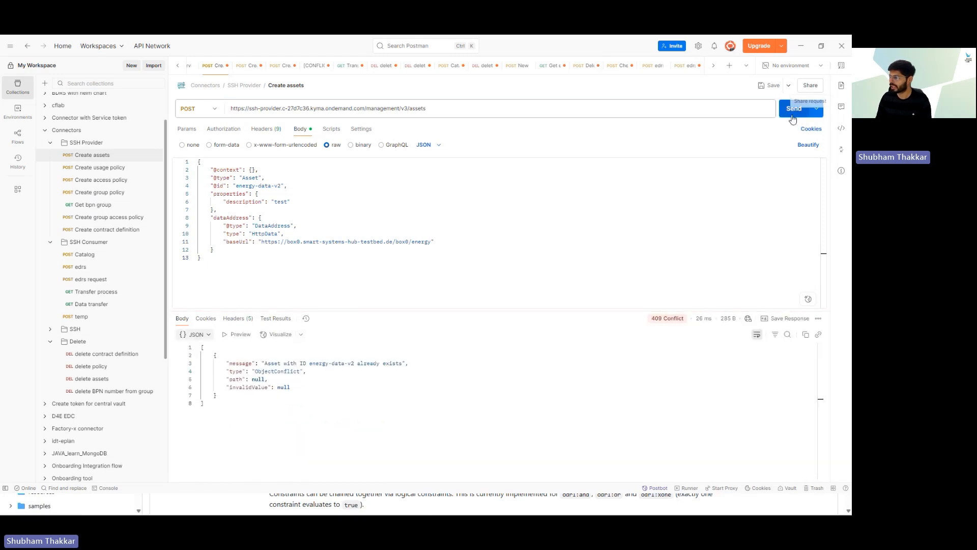
left_click_drag(271, 364, 353, 364)
left_click(356, 277)
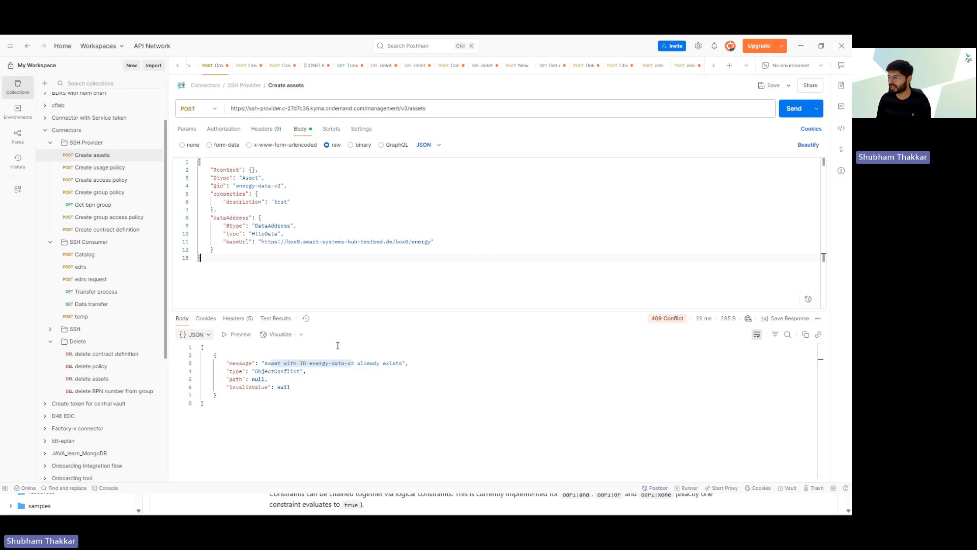
left_click(310, 379)
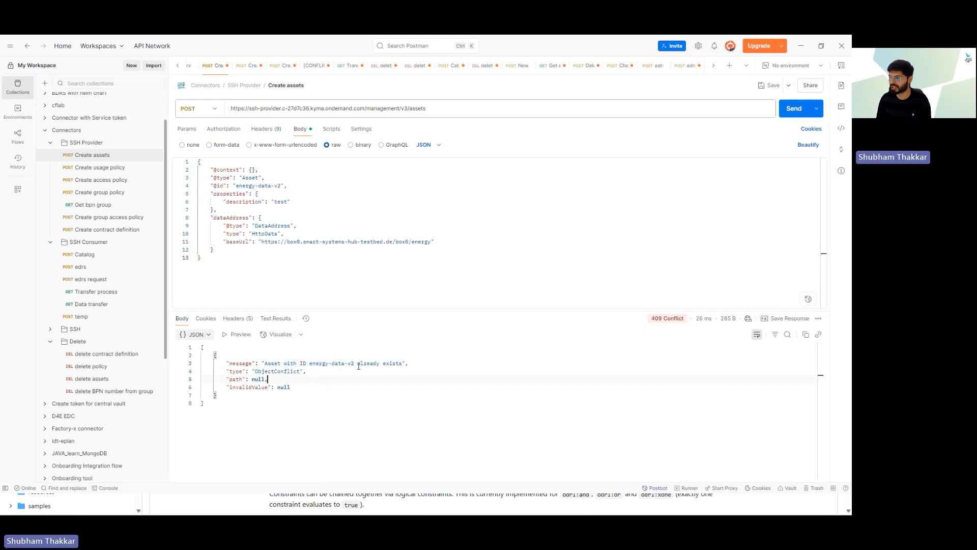
Step: Open Create usage policy and review the energy-data-v1 usage and access policy ids
left_click(100, 169)
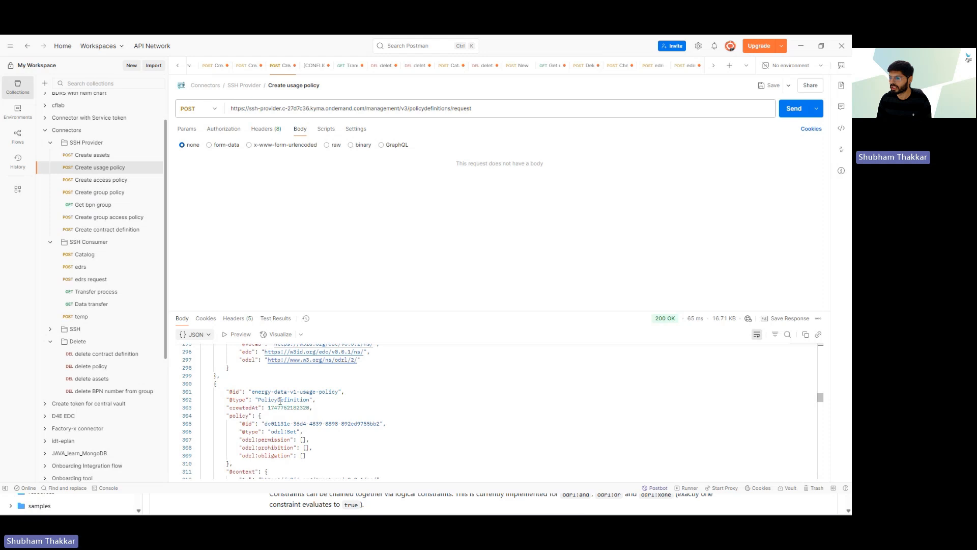
left_click_drag(253, 392, 335, 392)
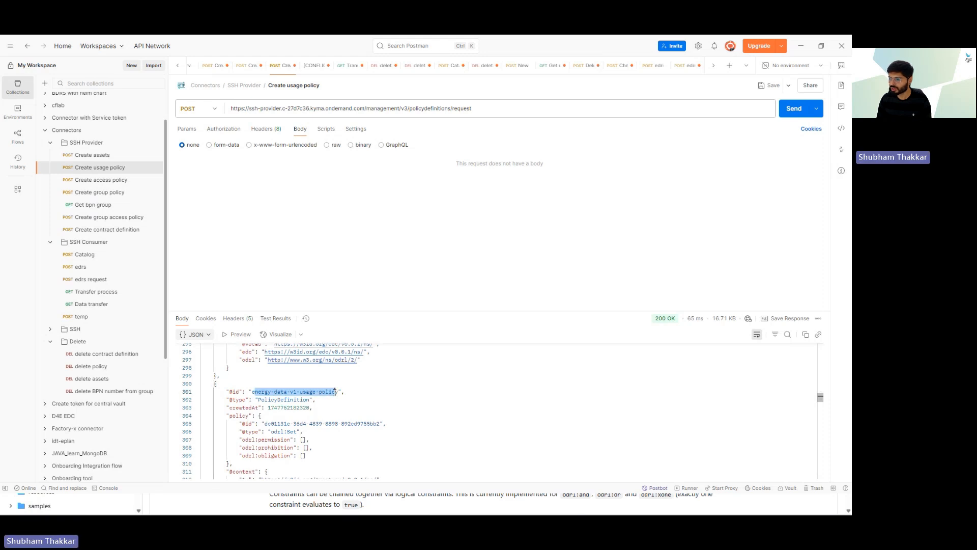
left_click(293, 393)
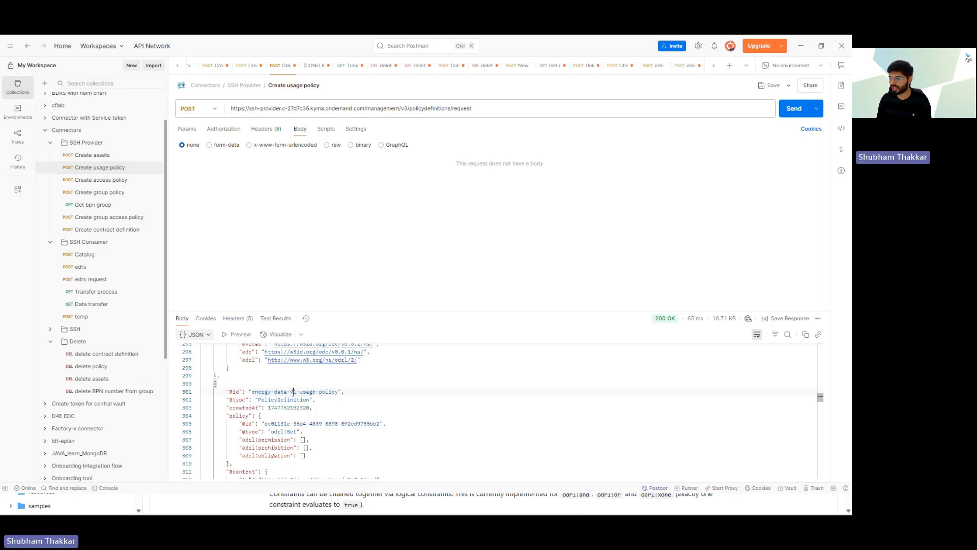
scroll(293, 393, "down", 6)
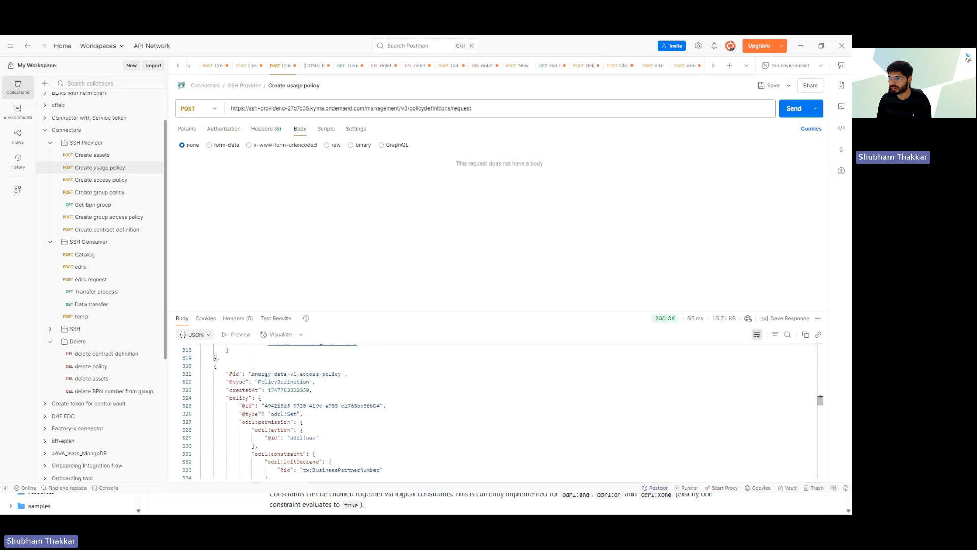
left_click_drag(253, 374, 342, 373)
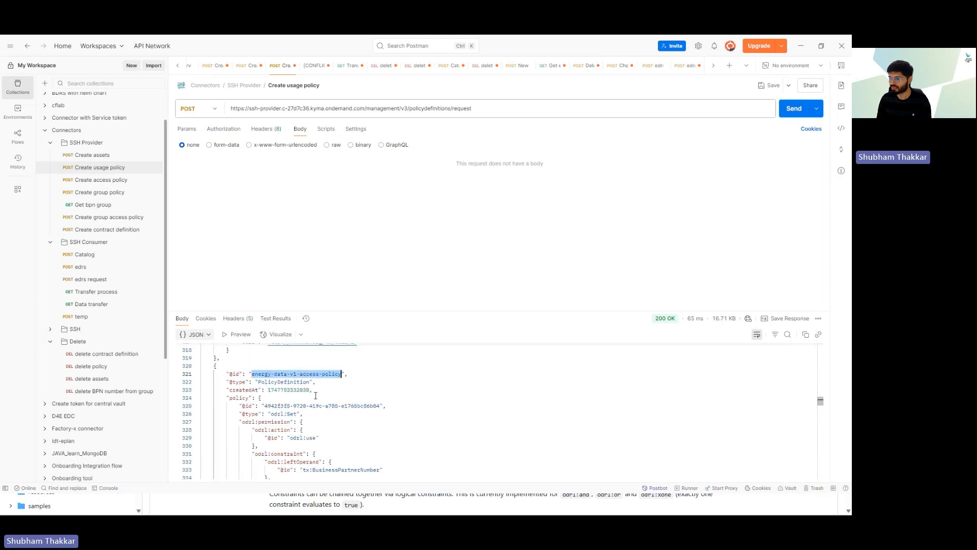
Step: Inspect the access policy's BusinessPartnerNumber constraint and its business partner number value
scroll(315, 395, "down", 1)
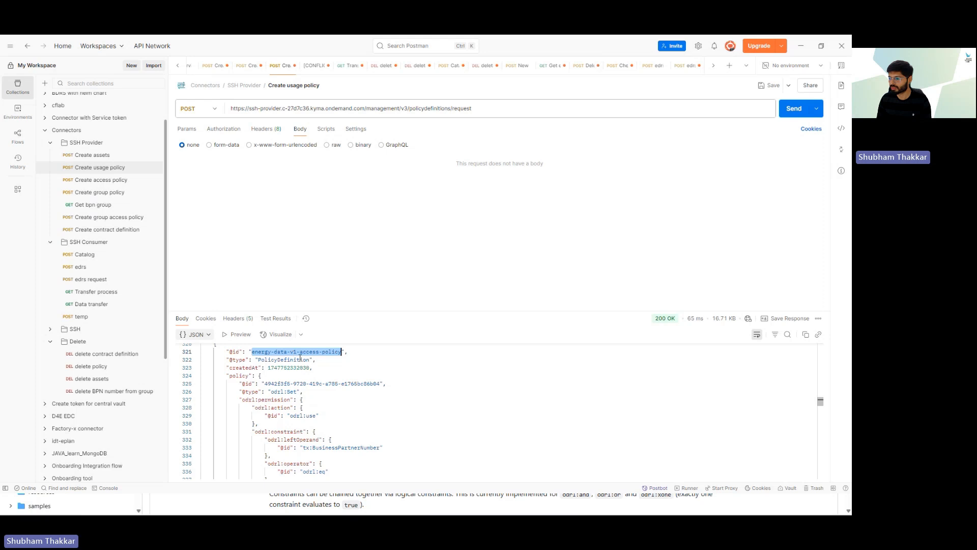
double_click(328, 447)
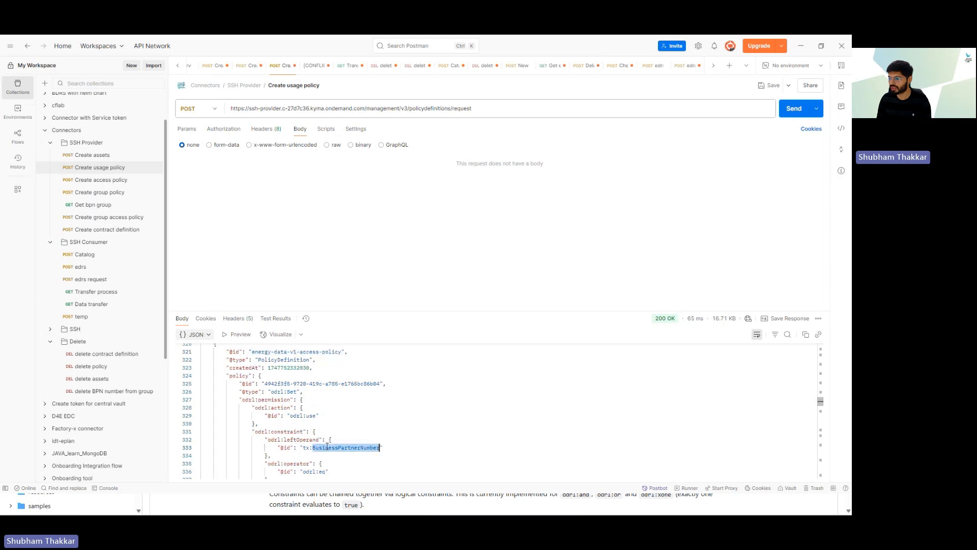
scroll(328, 447, "down", 2)
left_click(354, 443)
double_click(365, 443)
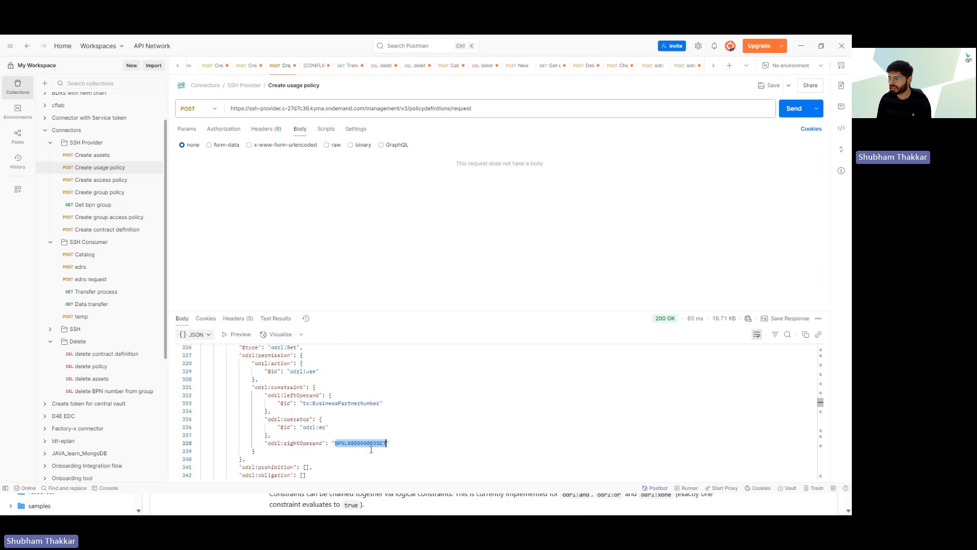
left_click_drag(373, 443, 386, 443)
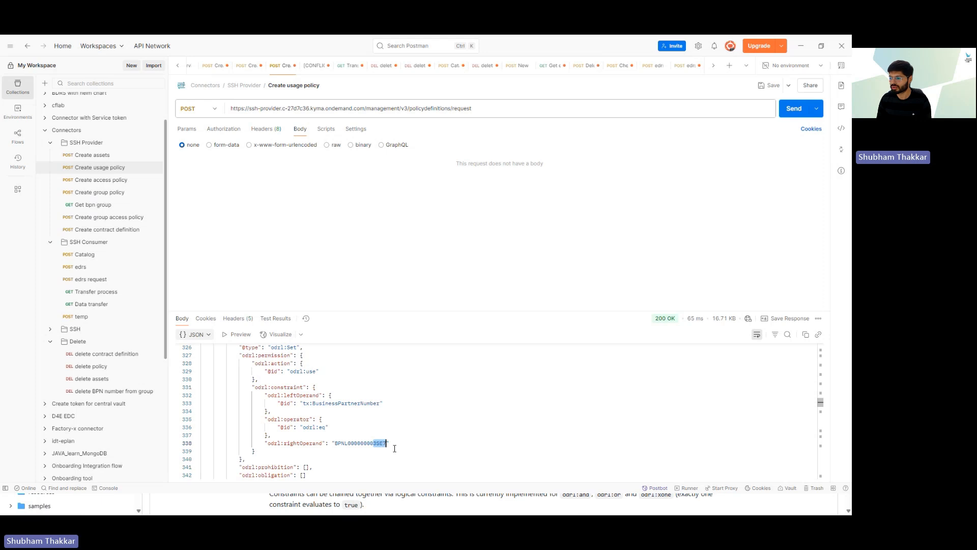
left_click(397, 445)
Step: Trim the URL to /management/v3/policydefinitions and send energy-data-v2-usage-policy, getting a 200 OK IdResponse
left_click(327, 146)
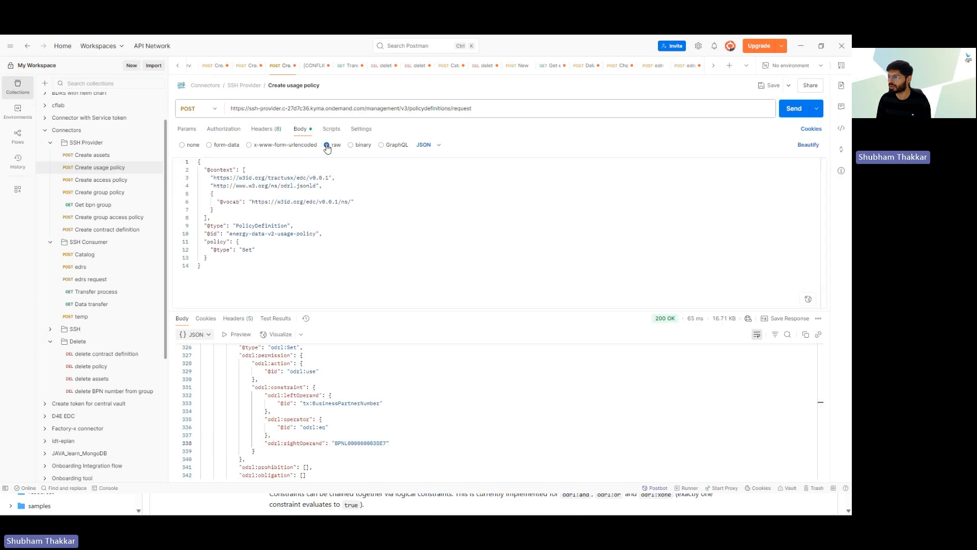
left_click(479, 106)
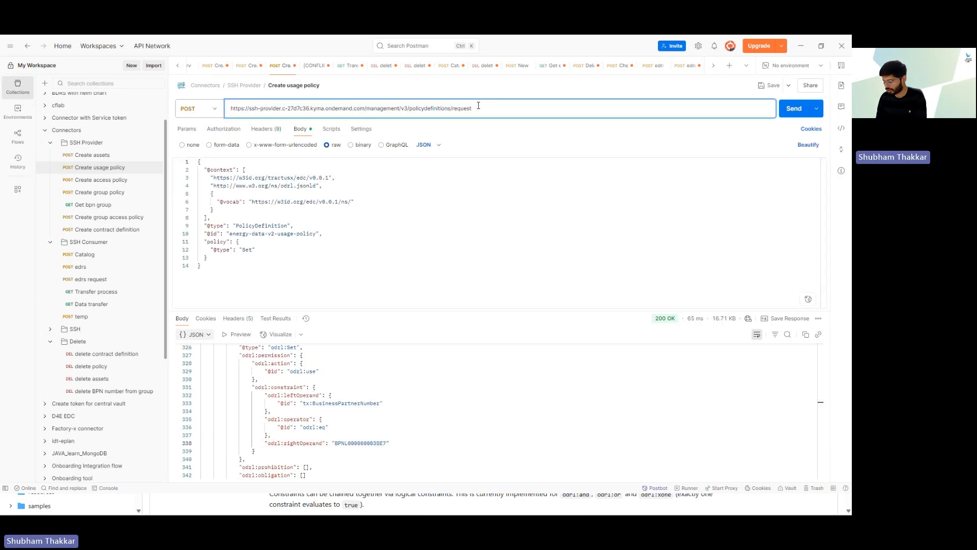
key("BackSpace")
key("BackSpace")
key("BackSpace")
key("BackSpace")
key("BackSpace")
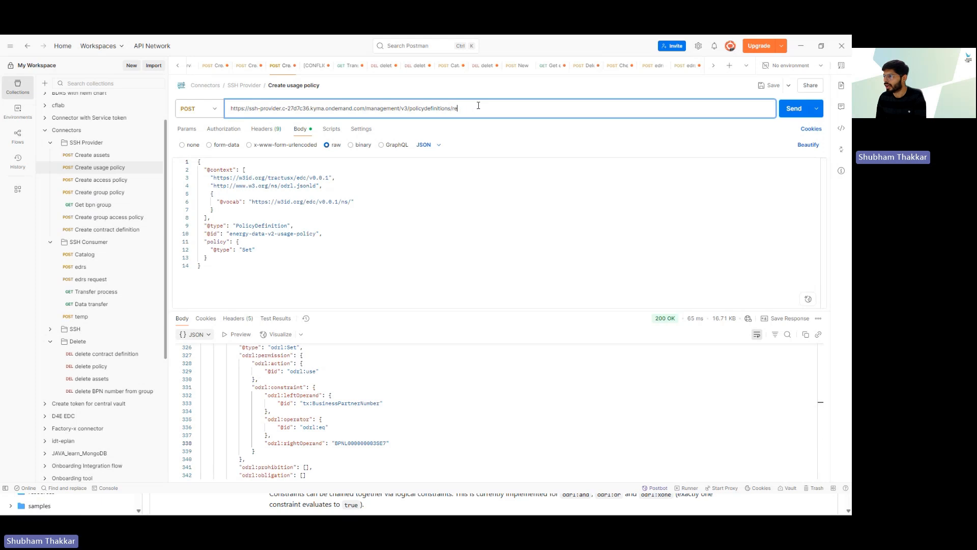
key("BackSpace")
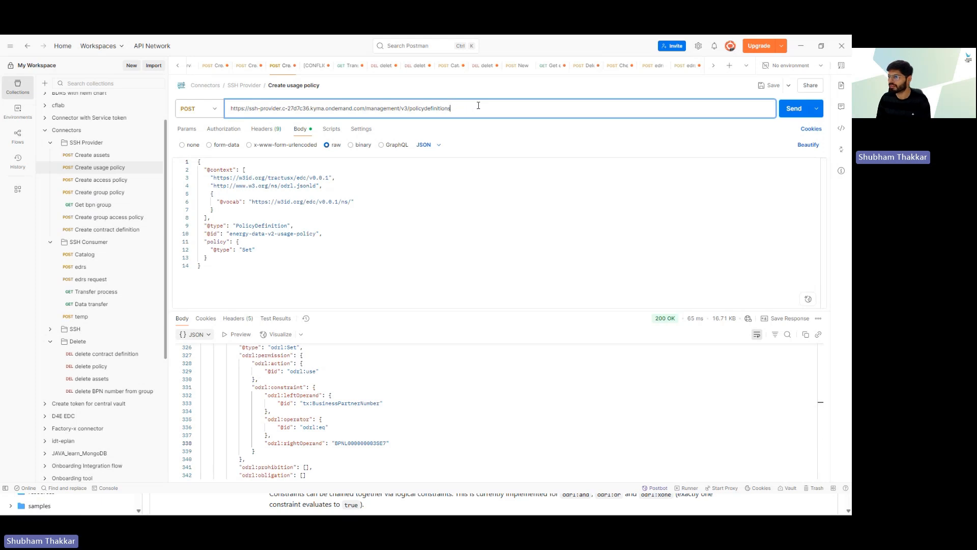
left_click_drag(234, 234, 299, 235)
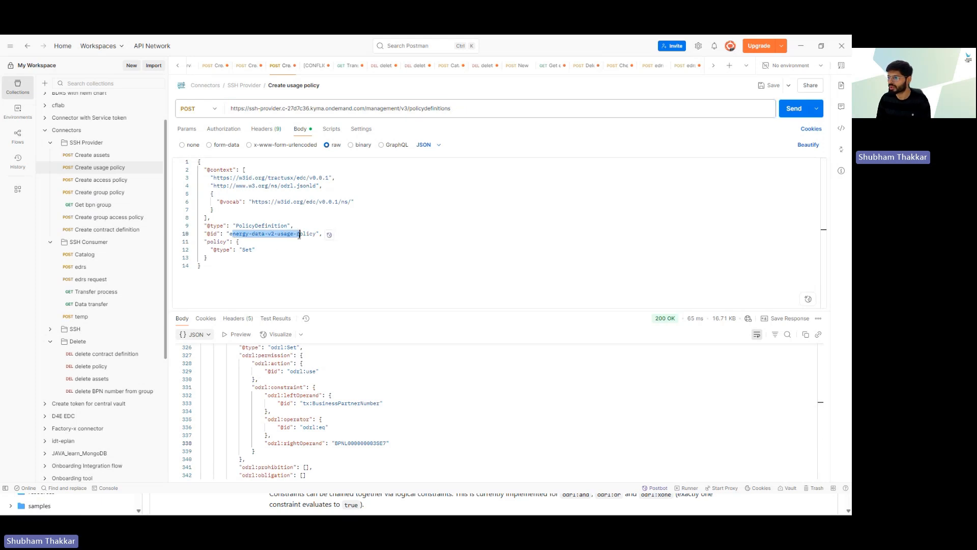
left_click(792, 109)
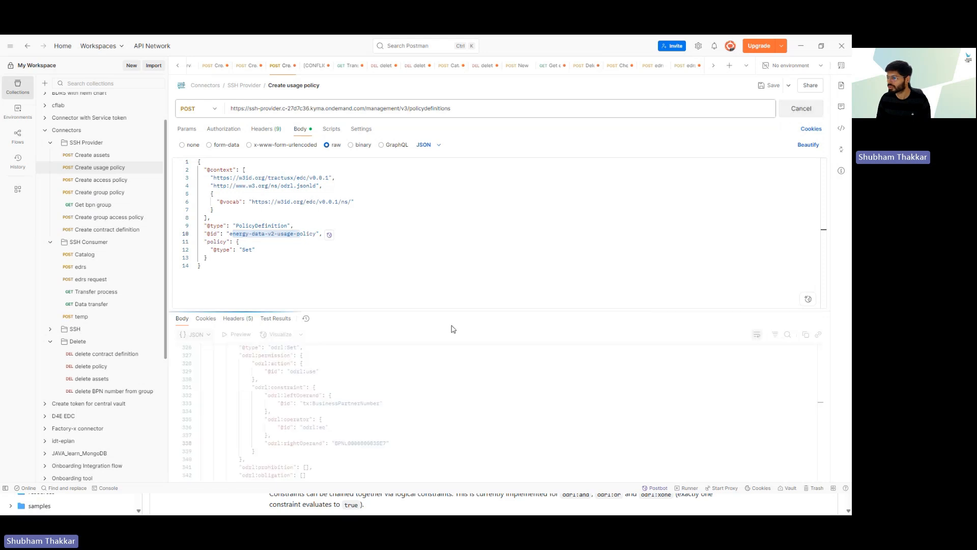
left_click_drag(259, 363, 304, 371)
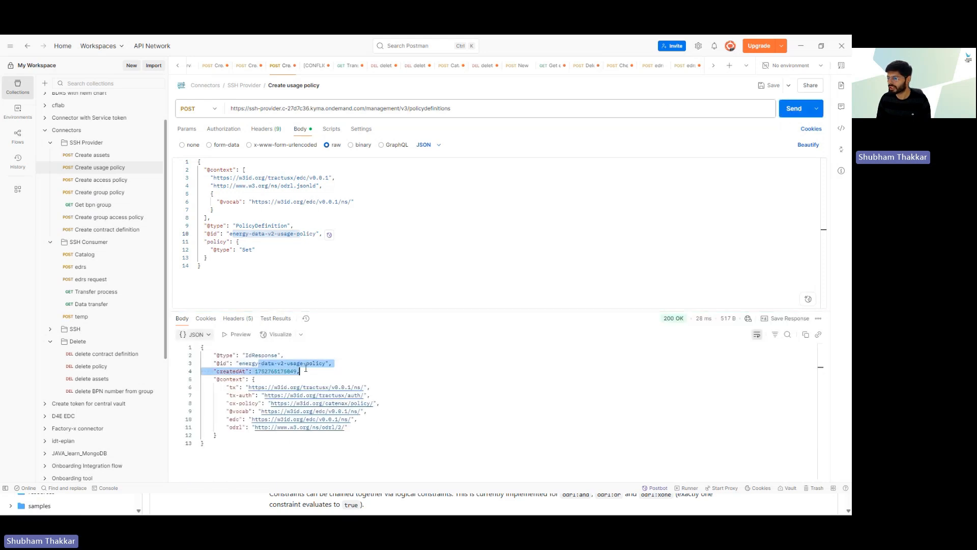
left_click(410, 368)
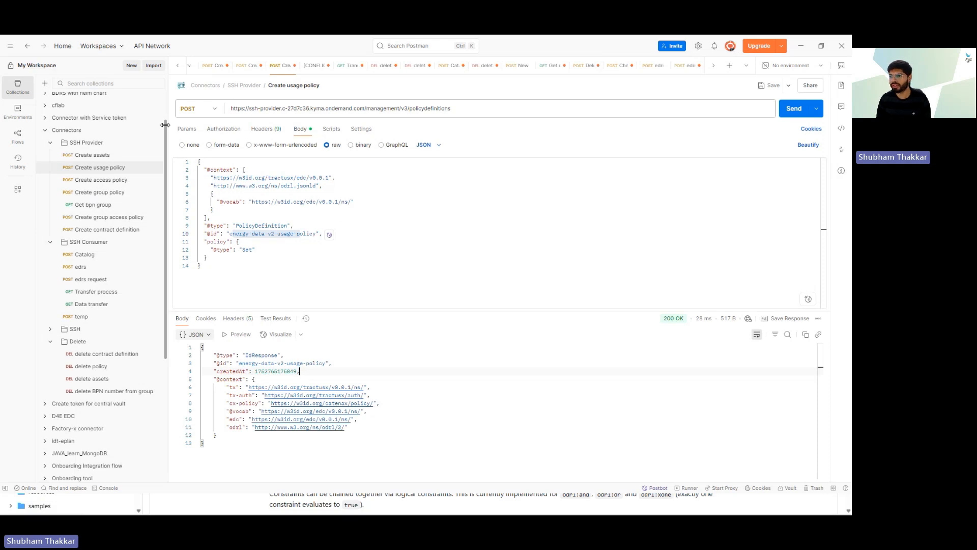
left_click(108, 195)
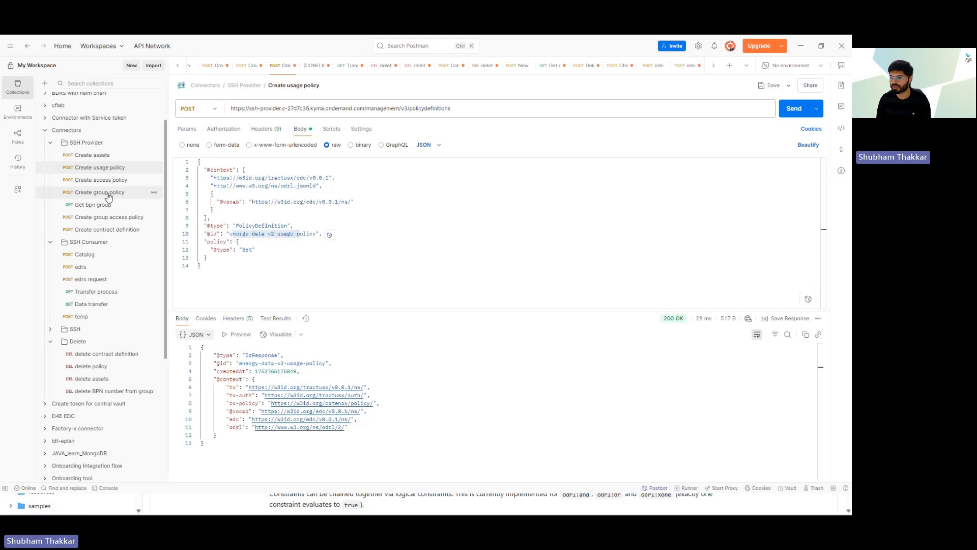
Step: Open Create group policy and review its business-partner-groups URL and JSON body
left_click(108, 196)
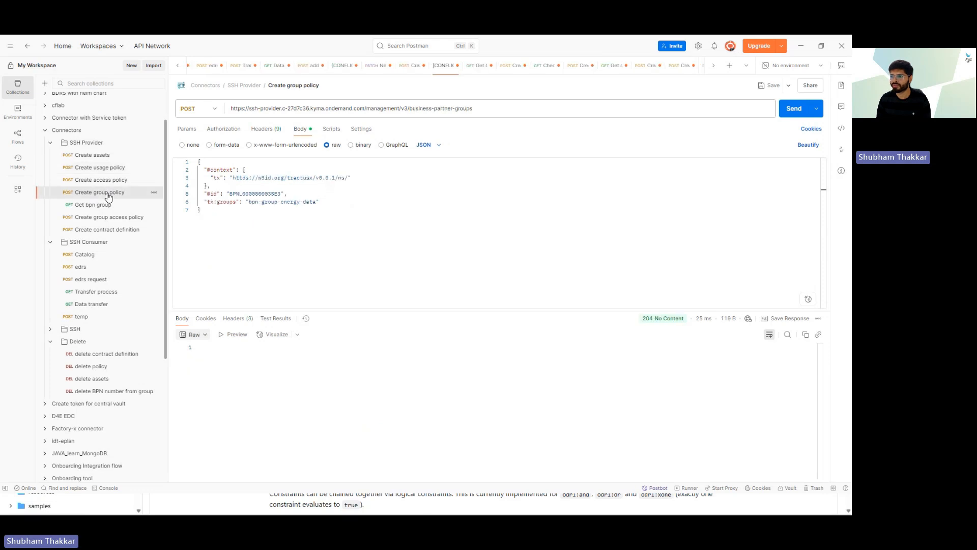
left_click(251, 213)
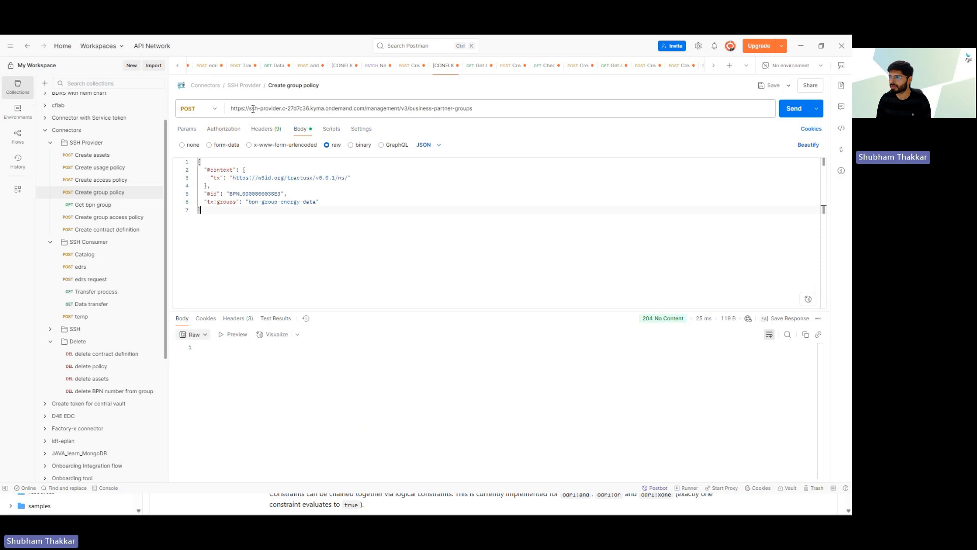
left_click_drag(249, 109, 474, 108)
left_click(419, 108)
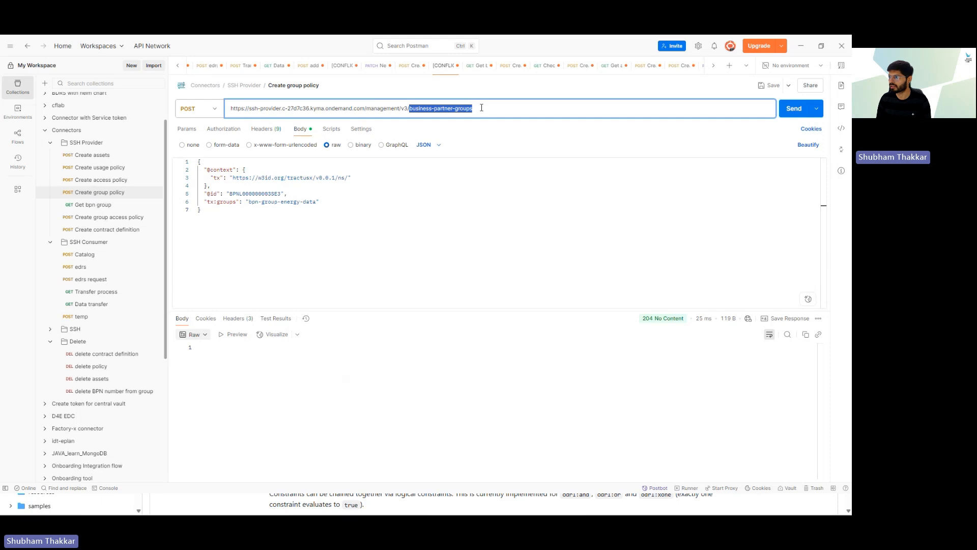
left_click(482, 108)
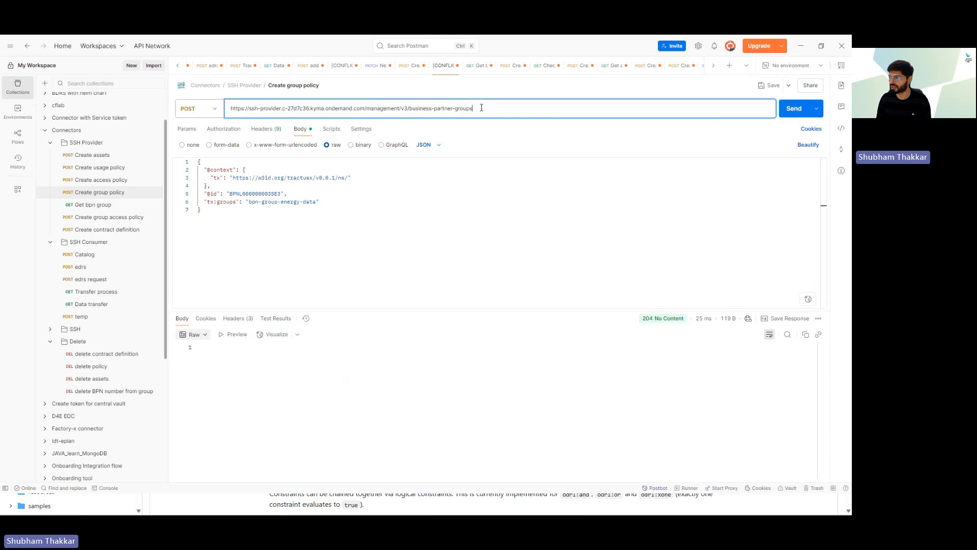
left_click(327, 202)
key("ctrl+a")
left_click(247, 225)
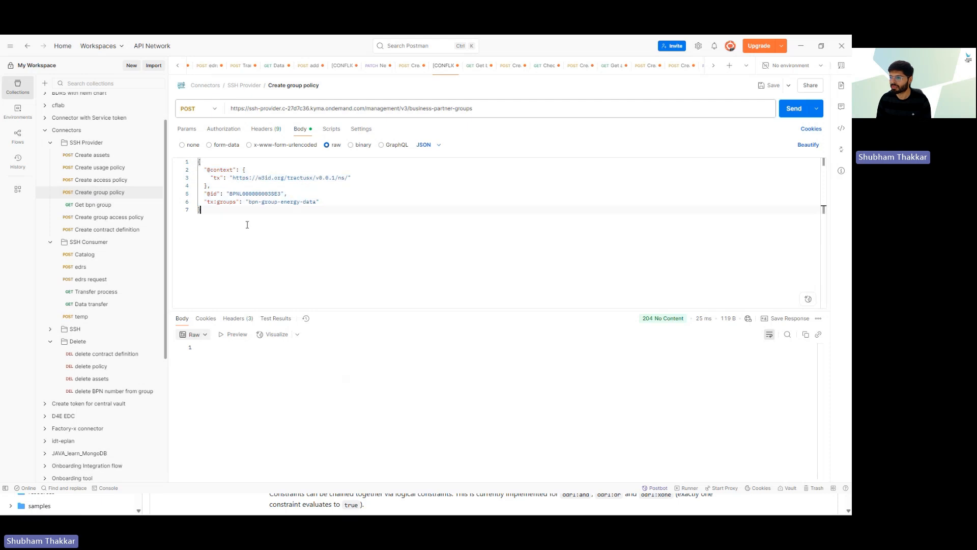
double_click(246, 195)
key("ctrl+c")
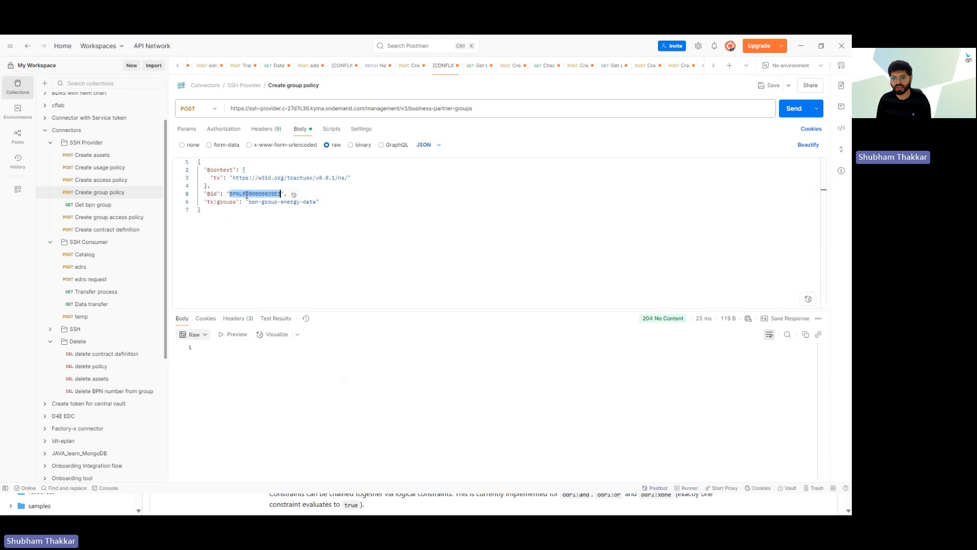
left_click(251, 219)
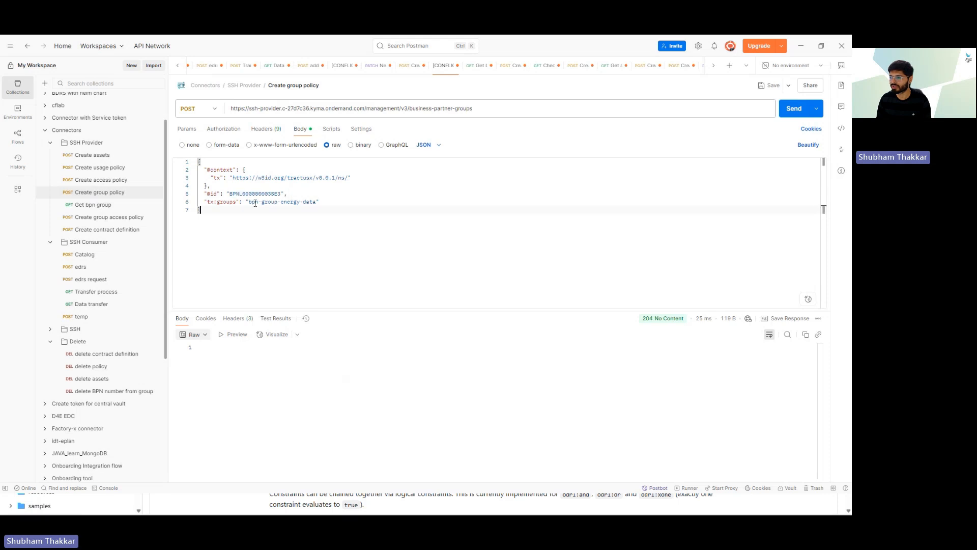
double_click(275, 194)
key("ctrl+v")
left_click_drag(271, 194, 278, 193)
left_click(332, 189)
left_click_drag(251, 202, 316, 202)
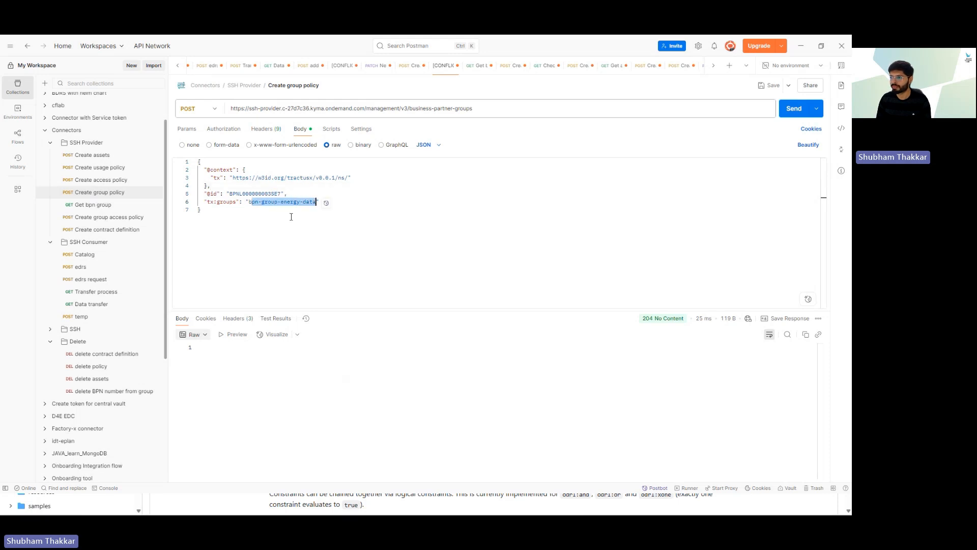
left_click(272, 220)
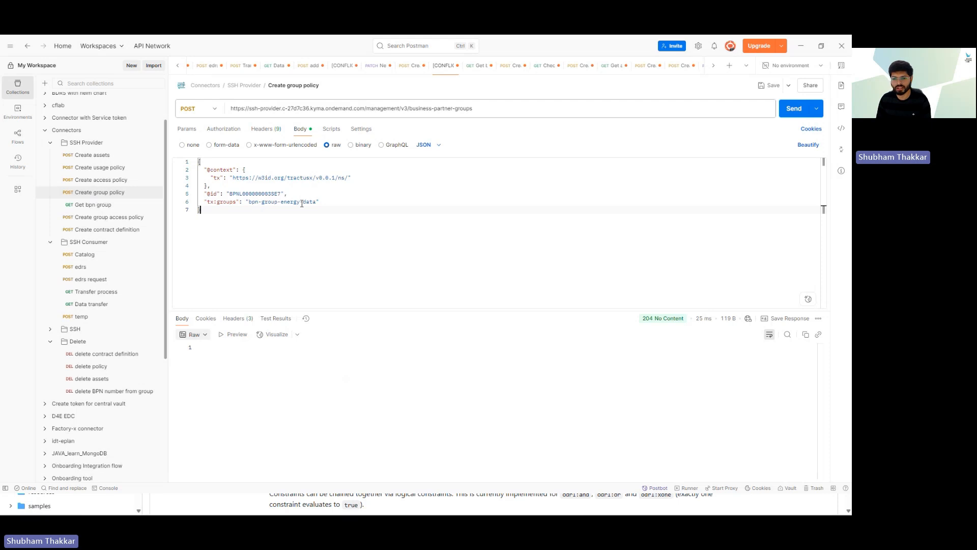
left_click(365, 199)
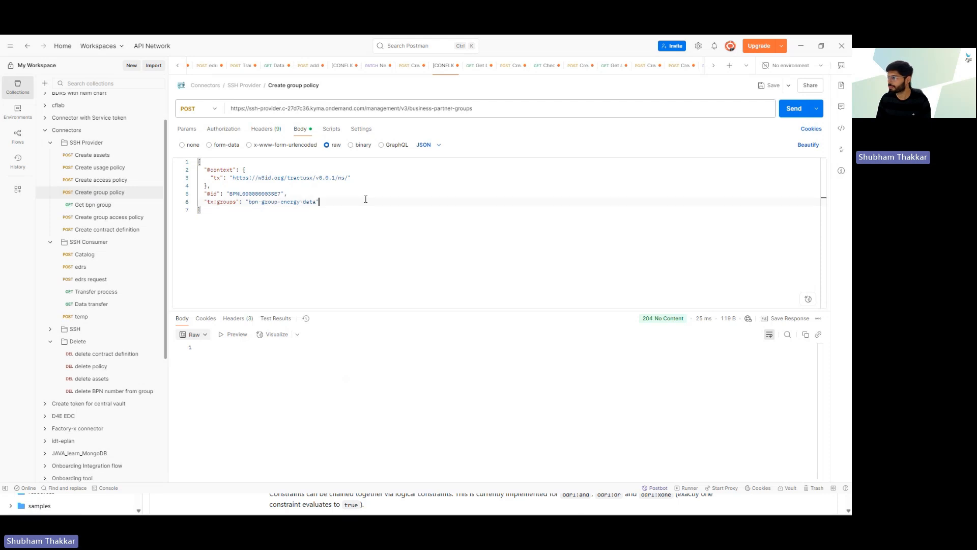
left_click(786, 114)
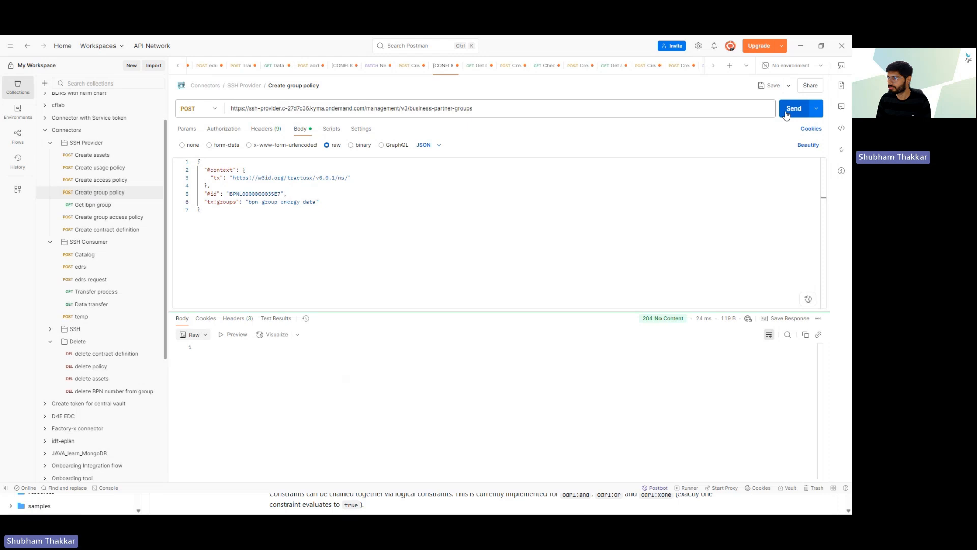
mouse_move(665, 326)
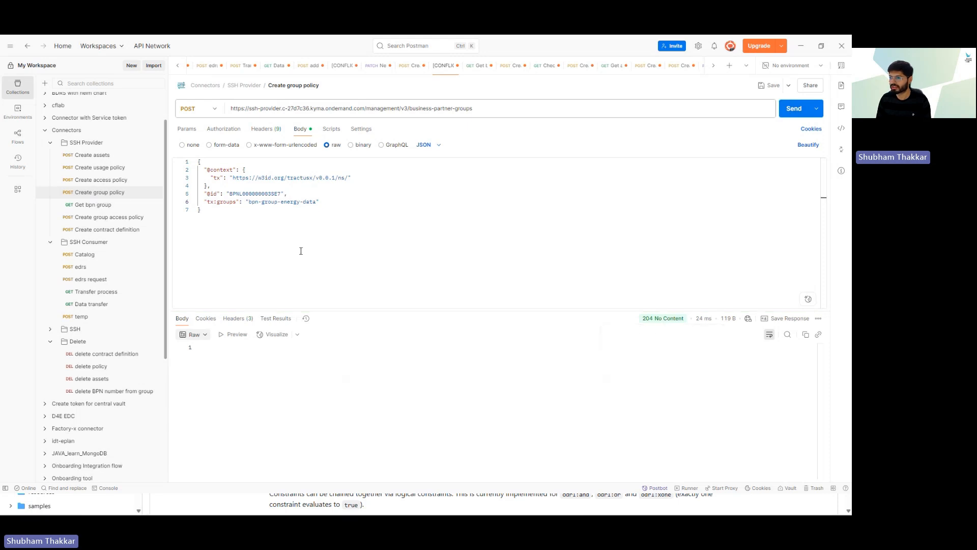
Step: Send the Get bpn group lookup and check the 200 OK response lists bpn-group-energy-data
left_click(92, 206)
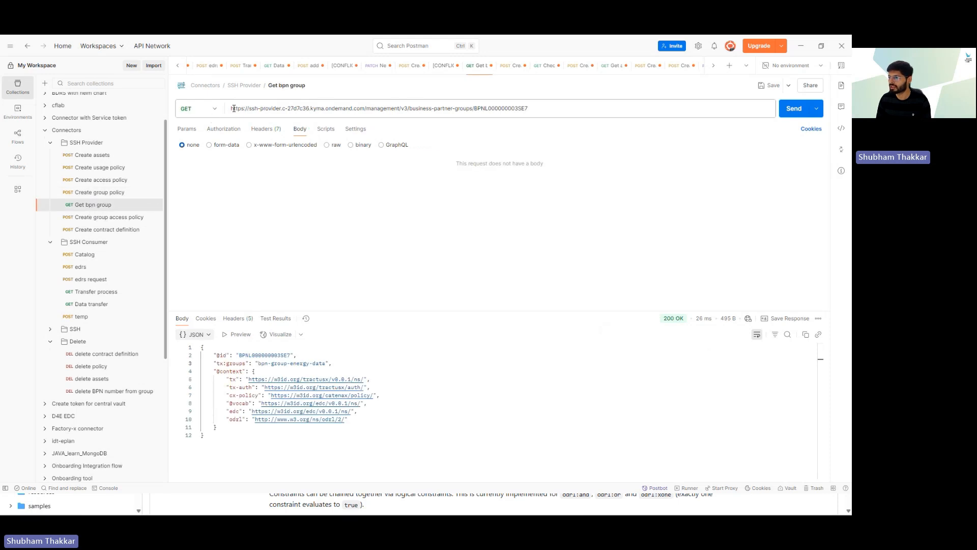
left_click_drag(234, 109, 470, 107)
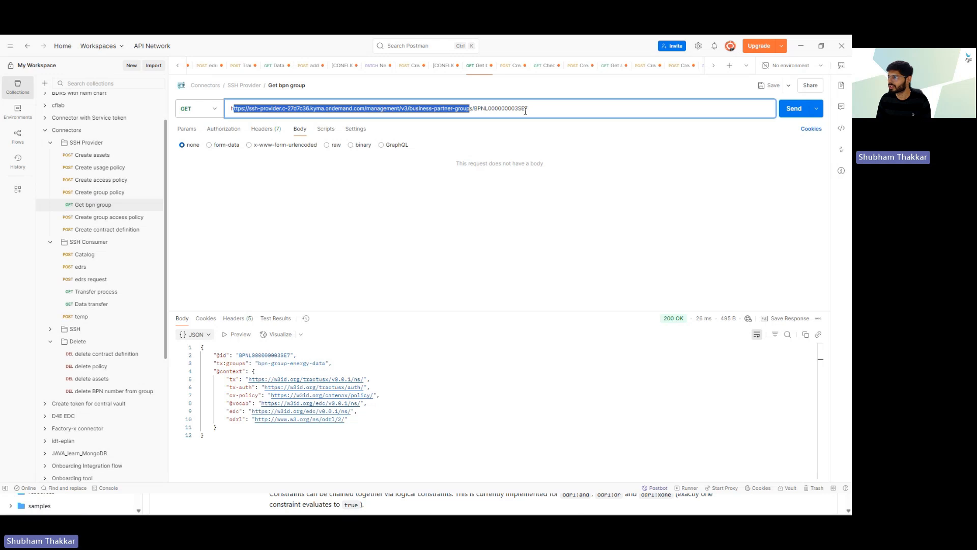
left_click(541, 110)
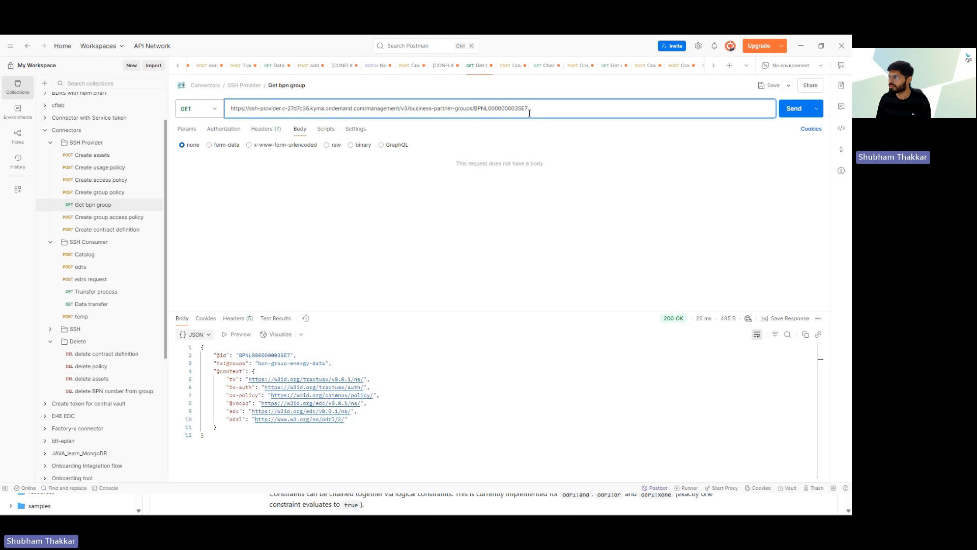
left_click(792, 111)
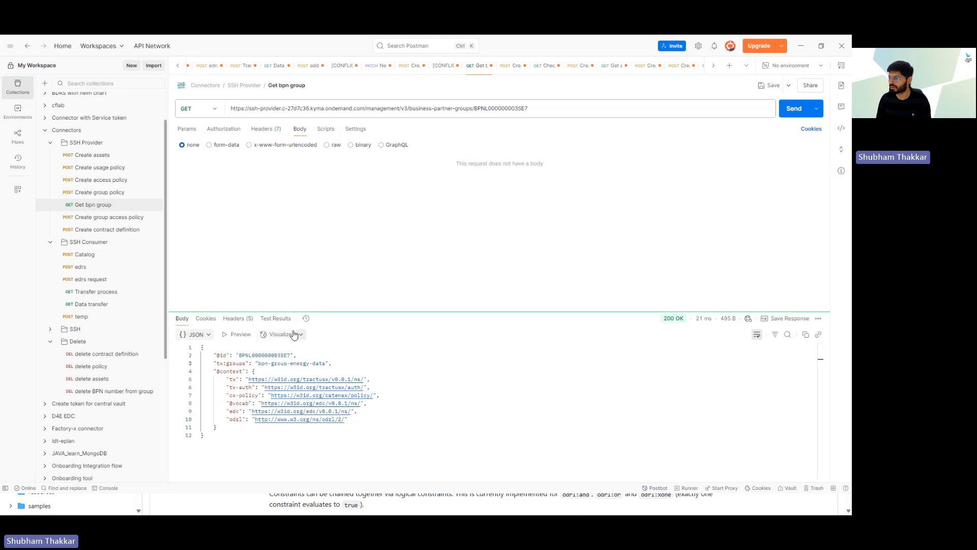
left_click_drag(239, 354, 326, 363)
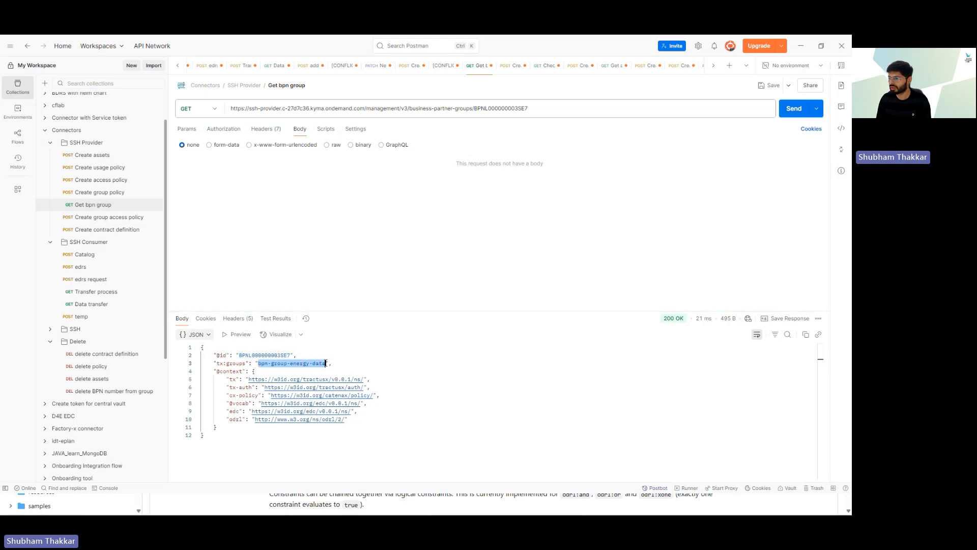
left_click(326, 363)
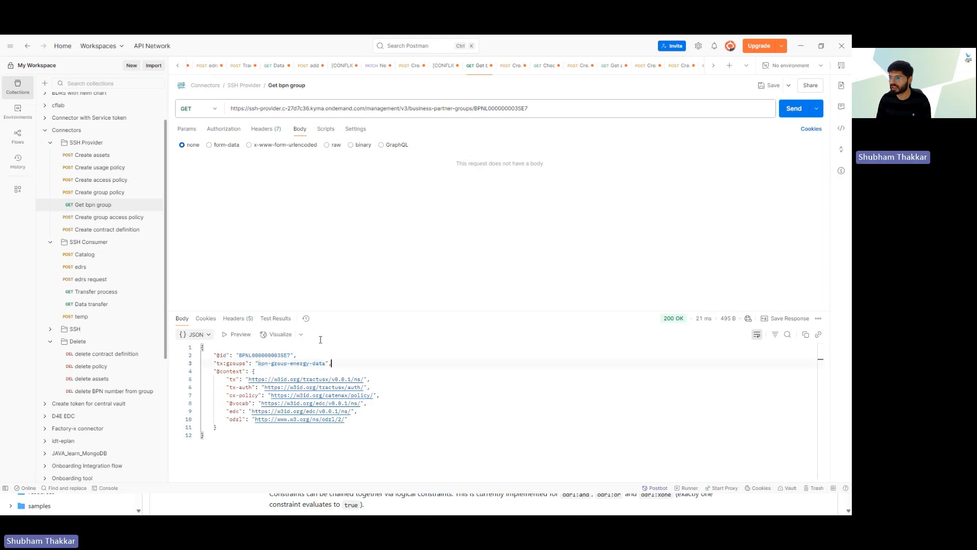
left_click(109, 193)
double_click(274, 193)
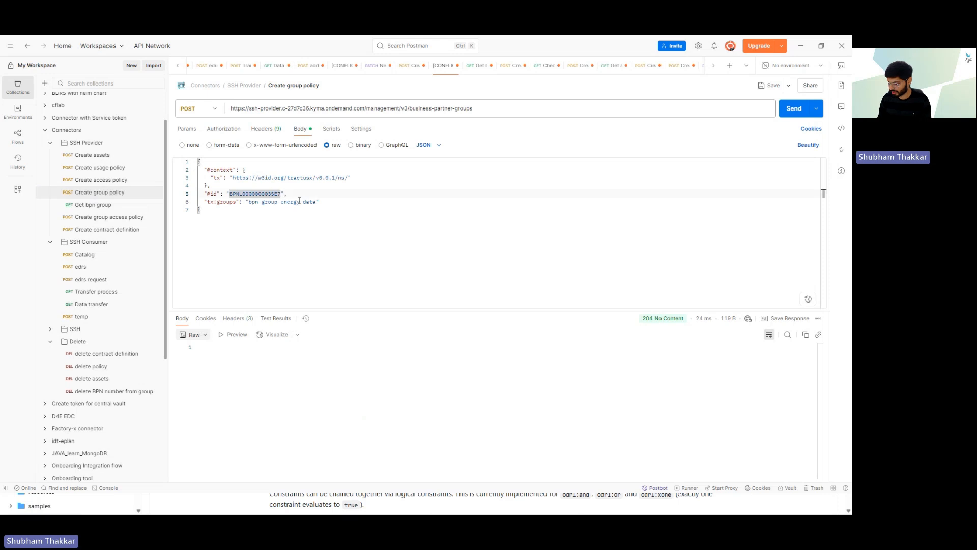
type("BPNL000000003SE3")
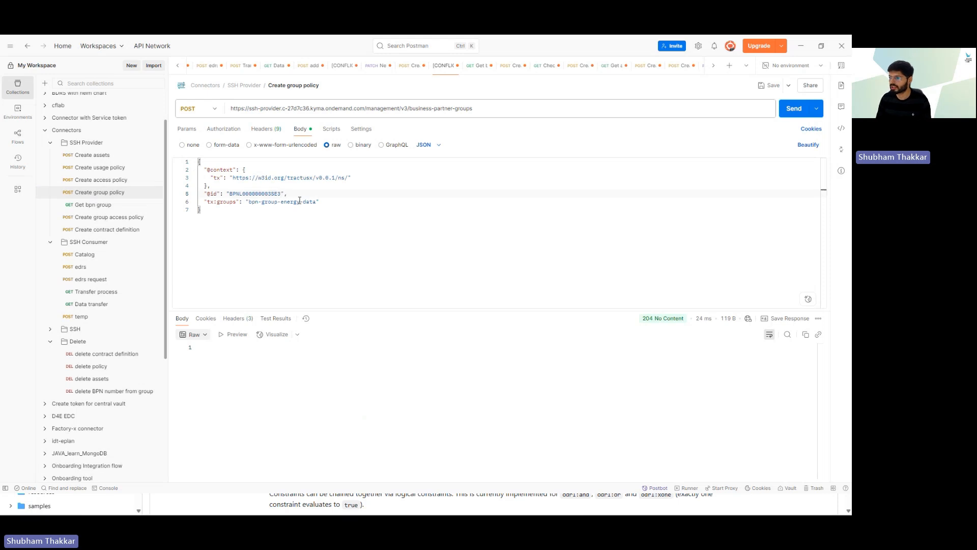
left_click(800, 110)
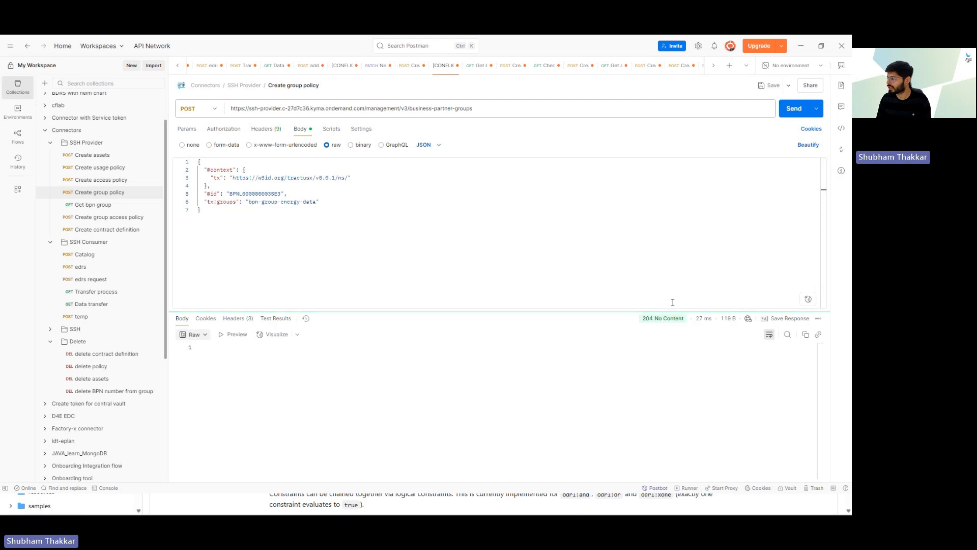
mouse_move(685, 324)
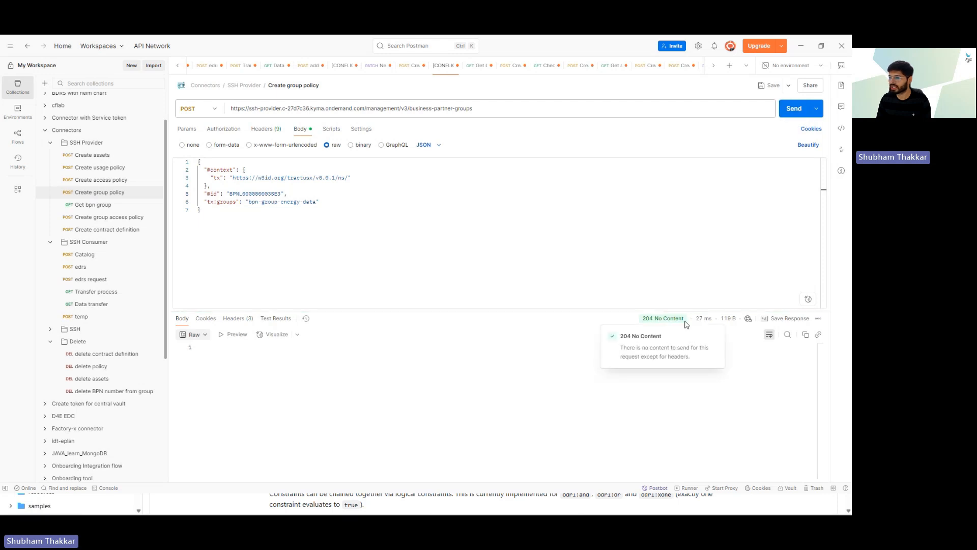
Step: Change the business partner number in the Get bpn group URL and send, confirming bpn-group-energy-data
left_click(83, 208)
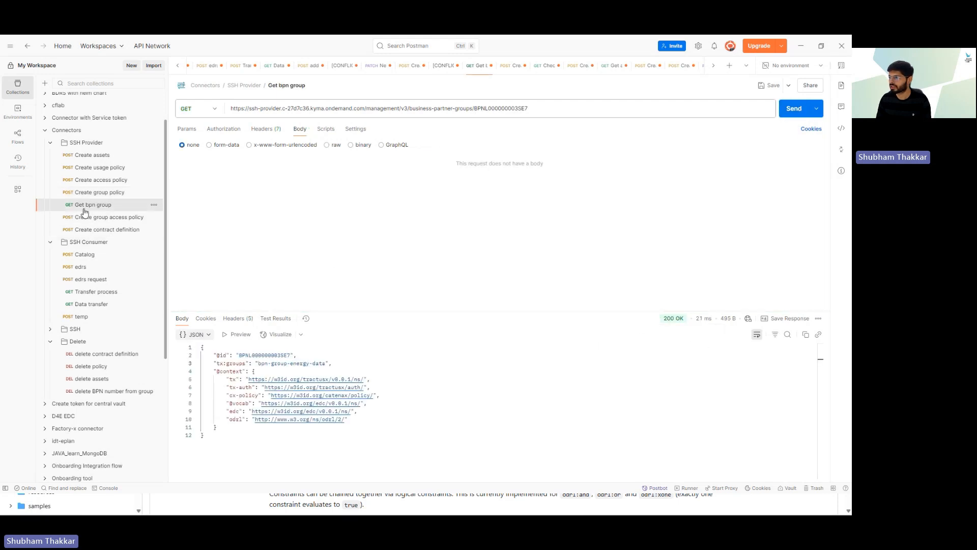
left_click(533, 108)
type("3")
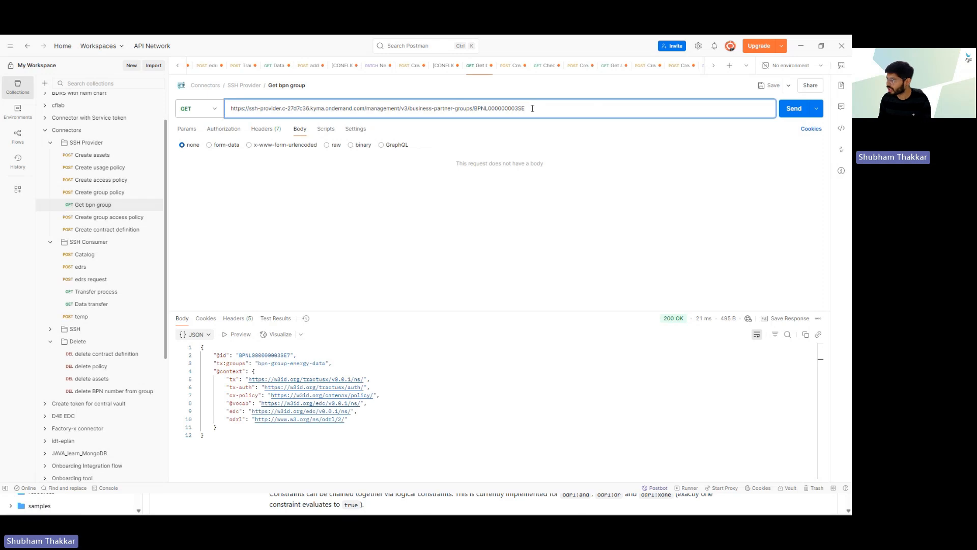
left_click(794, 109)
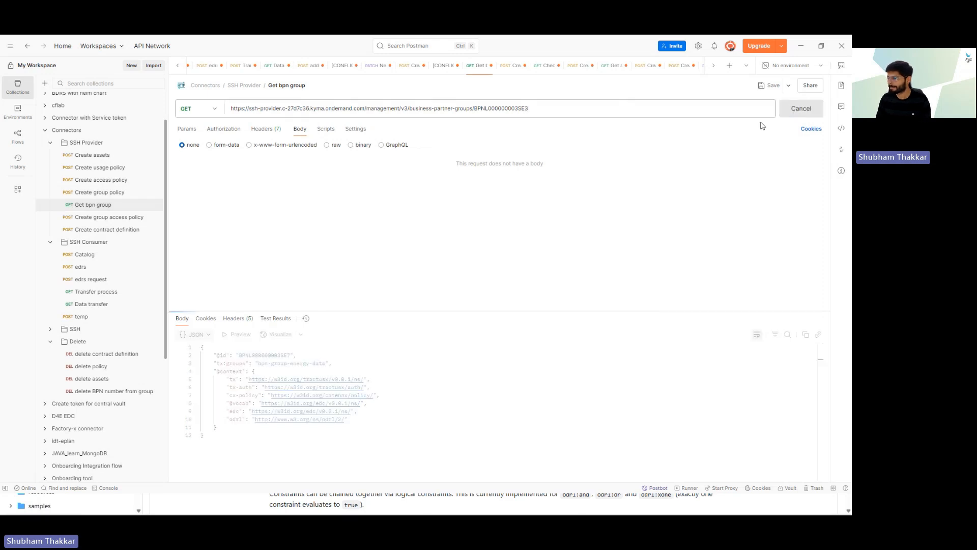
double_click(260, 355)
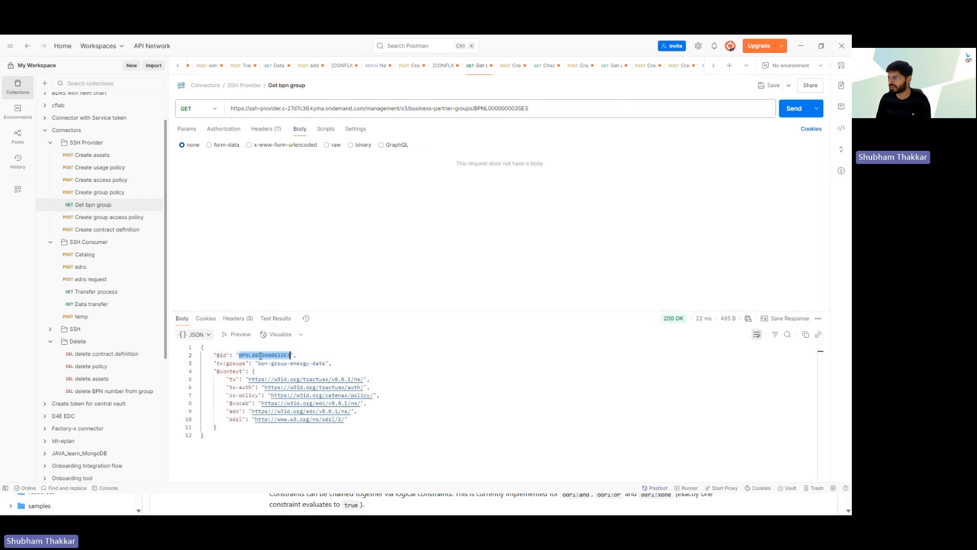
double_click(291, 362)
left_click(307, 245)
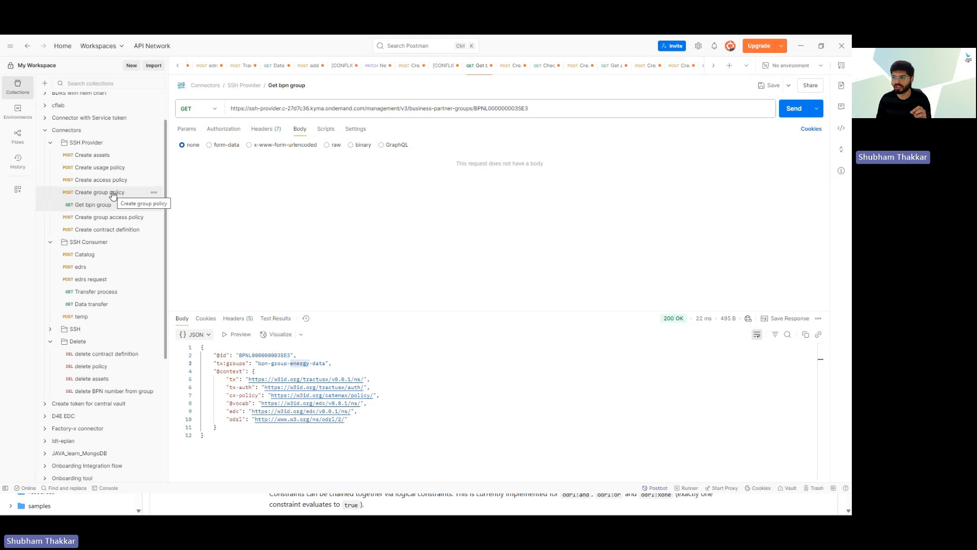
Step: Open Create group access policy and review the new energy-data-v2-bpn-group-access-policy id
left_click(100, 223)
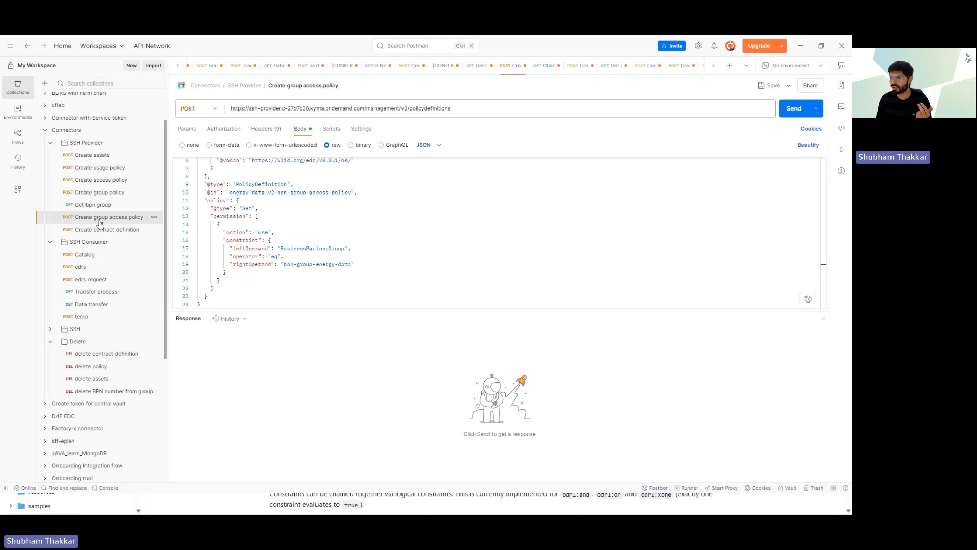
left_click(377, 204)
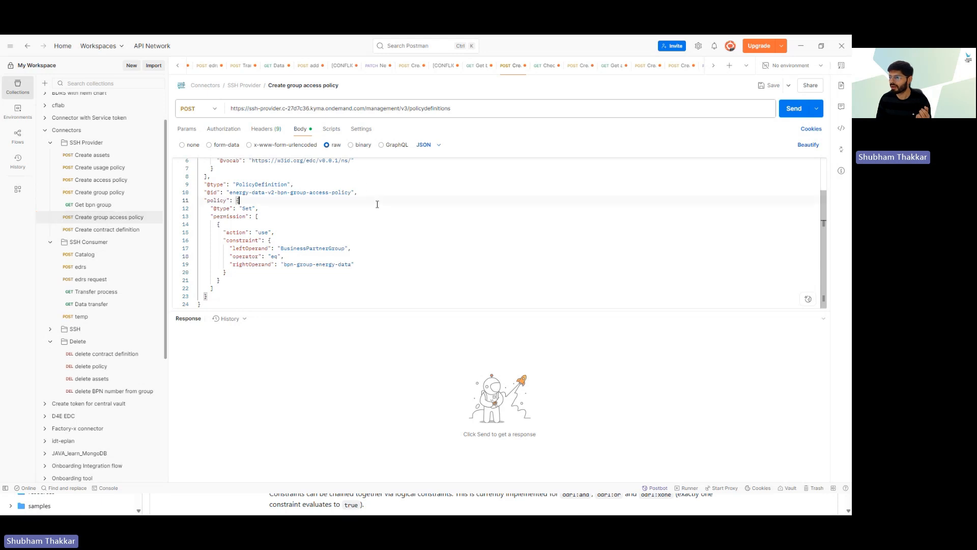
scroll(377, 204, "up", 2)
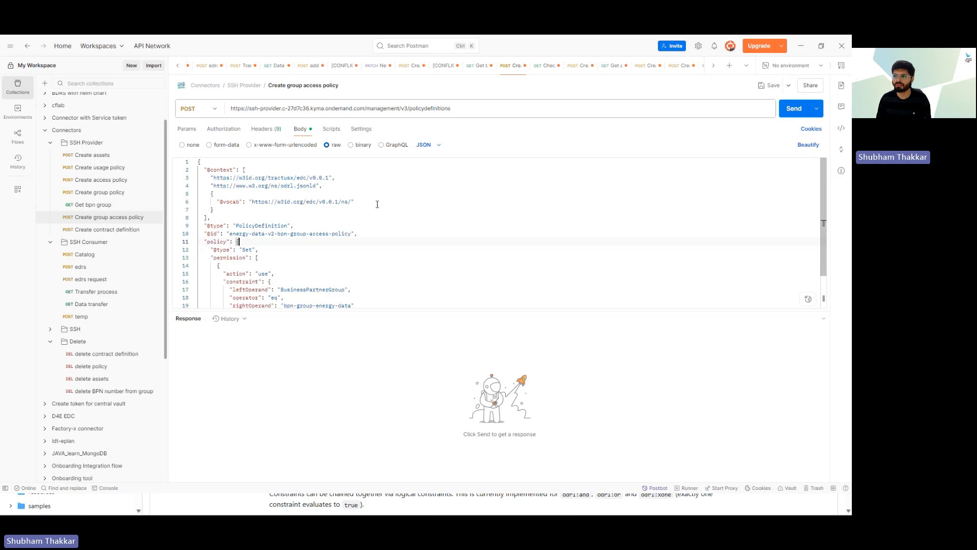
scroll(319, 239, "down", 1)
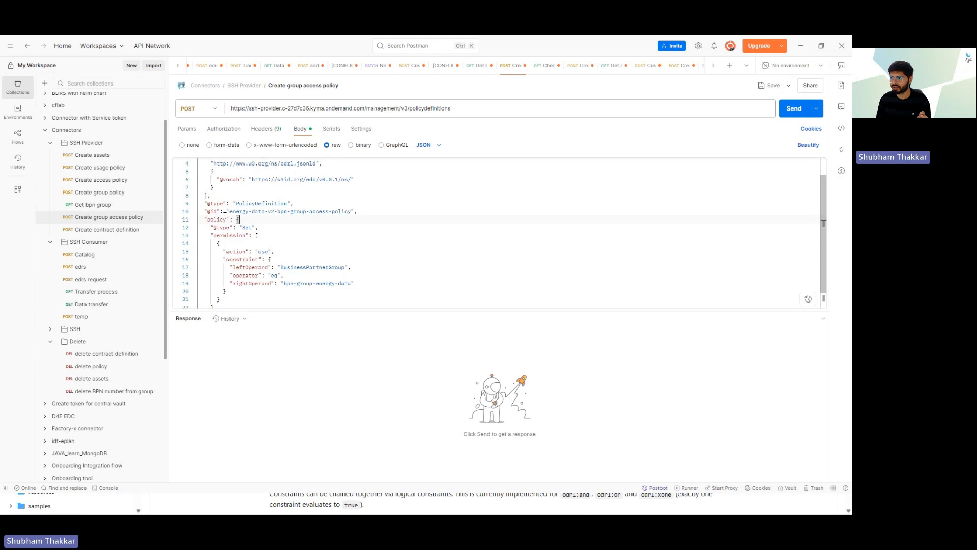
left_click_drag(229, 211, 328, 213)
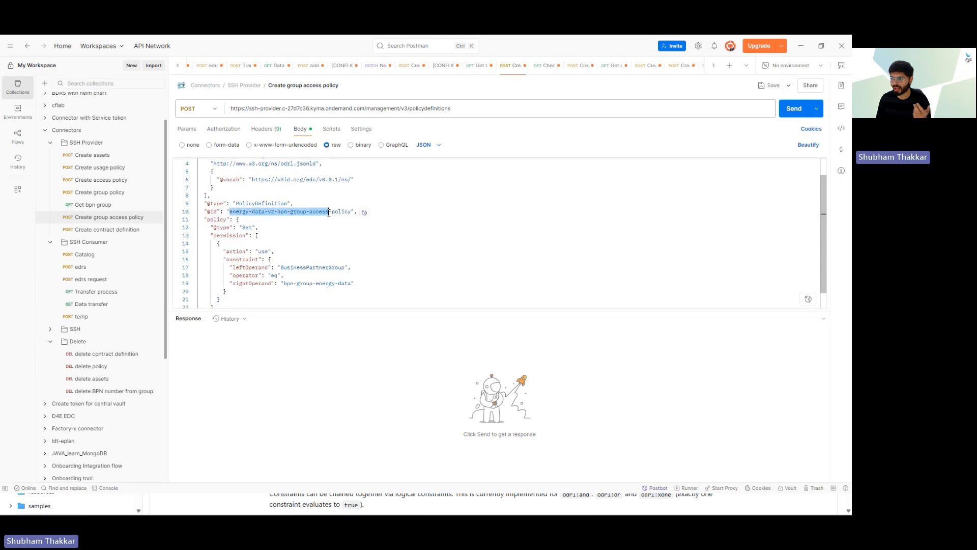
left_click(299, 224)
scroll(311, 229, "down", 1)
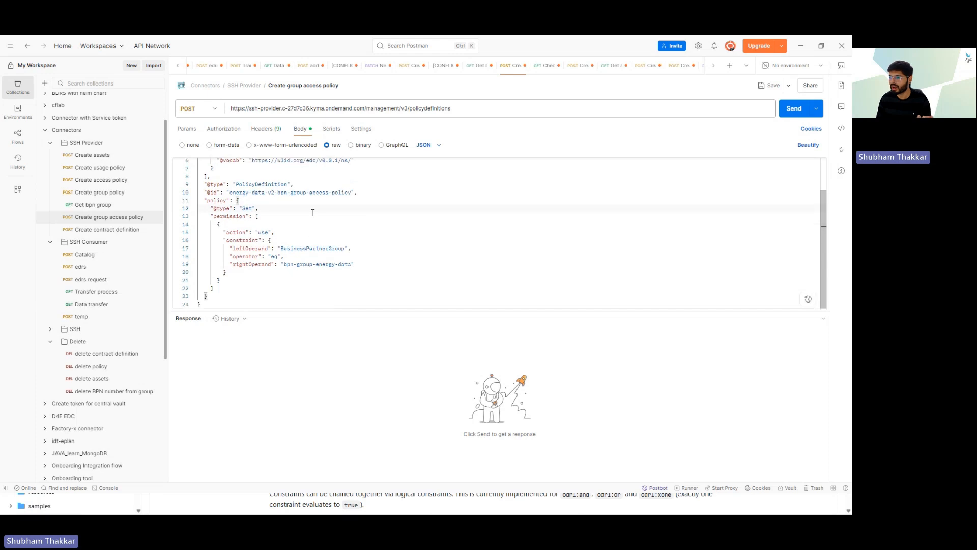
Step: Verify the BusinessPartnerGroup constraint on bpn-group-energy-data, send for 200 OK, and open Create contract definition
double_click(309, 248)
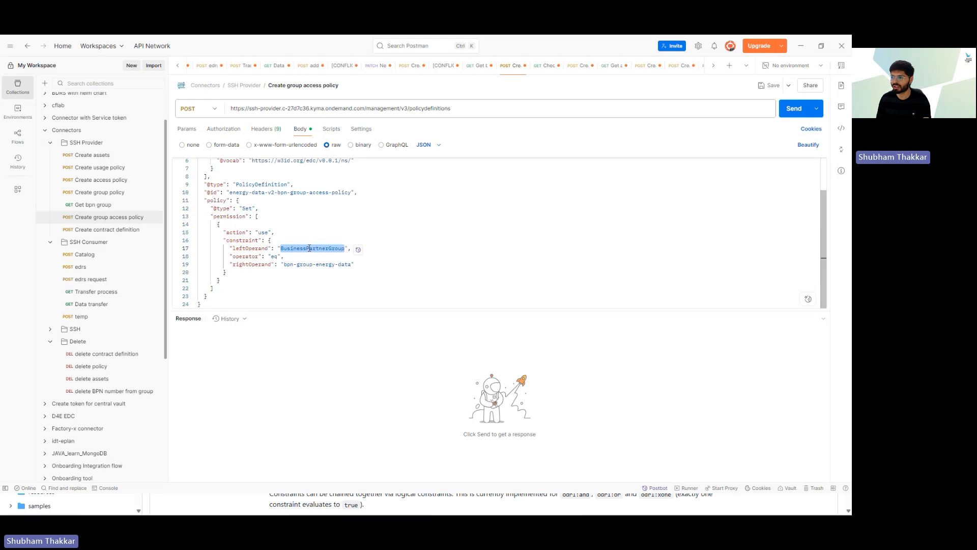
left_click(293, 270)
left_click_drag(285, 262, 351, 262)
left_click(293, 266)
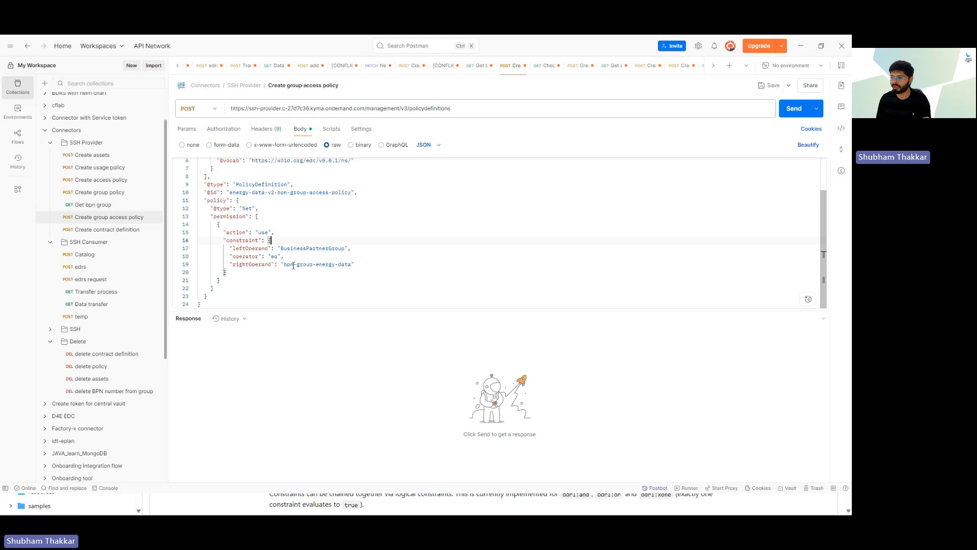
double_click(293, 265)
left_click(307, 273)
left_click(792, 109)
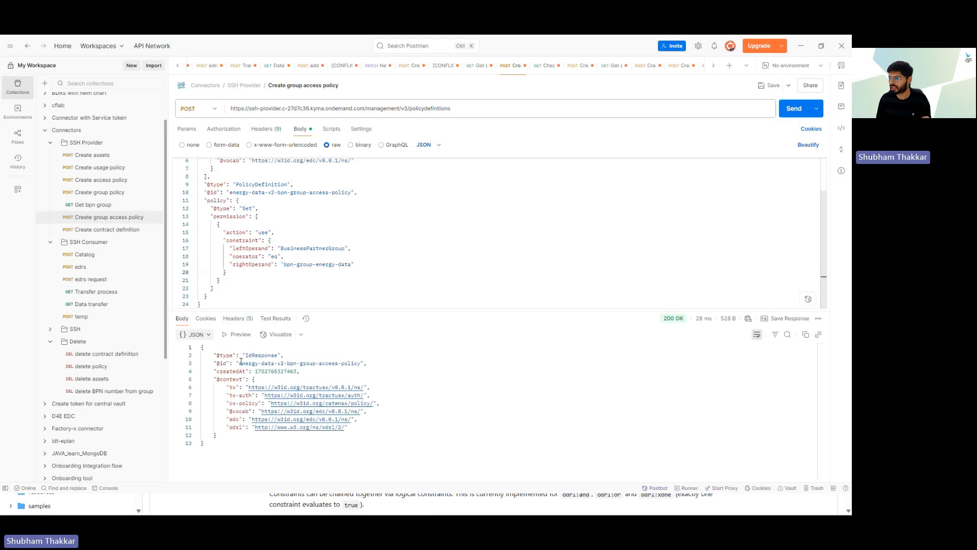
left_click_drag(239, 363, 360, 367)
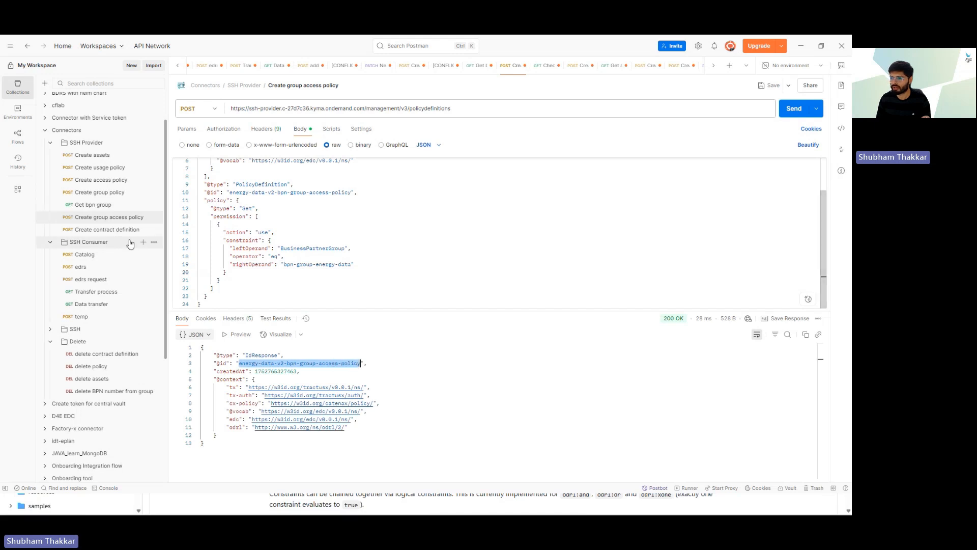
left_click(104, 233)
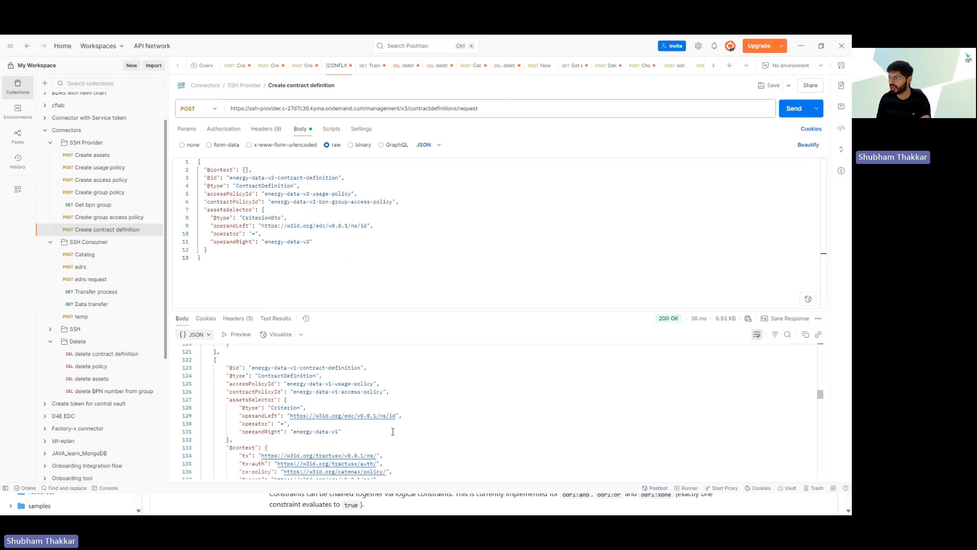
Step: Review the existing energy-data-v1 contract definitions and their policy and asset references
left_click_drag(252, 367, 326, 367)
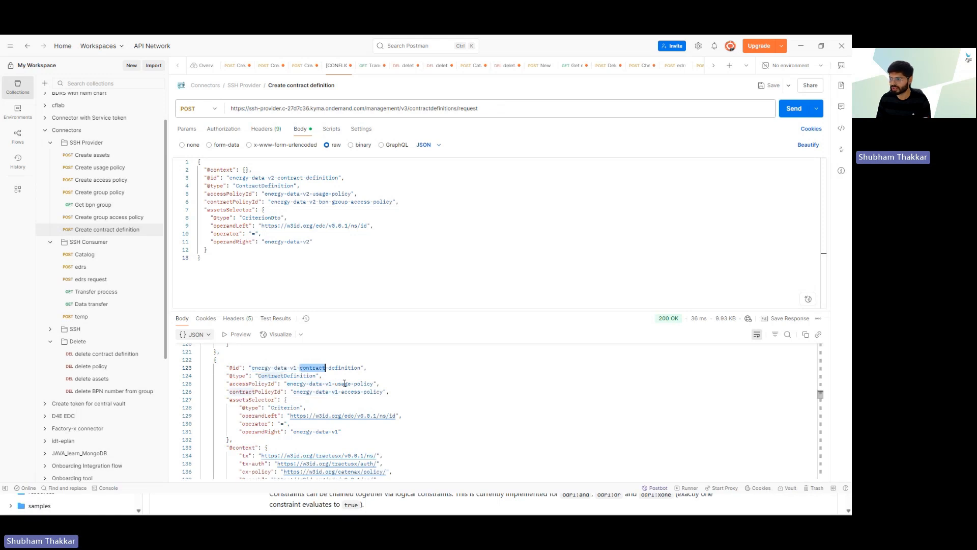
double_click(343, 383)
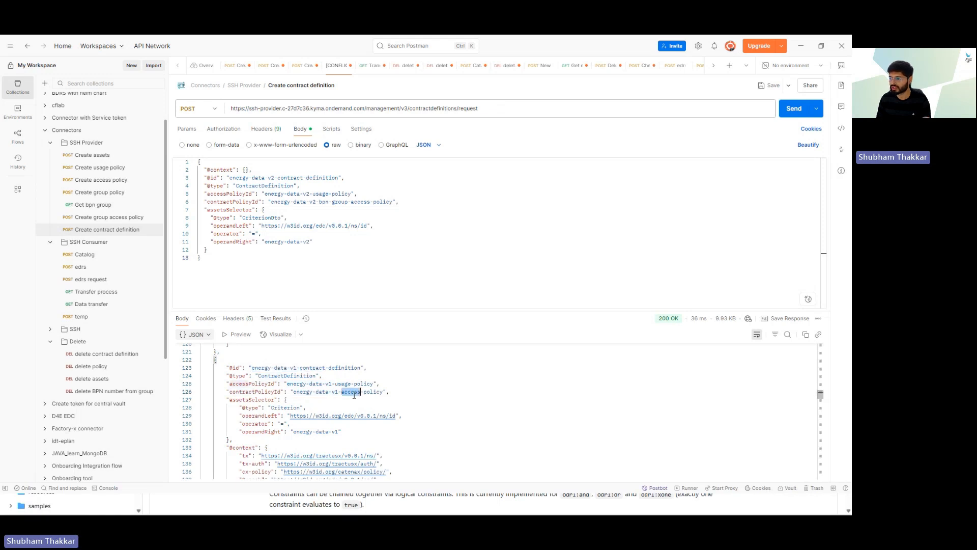
triple_click(352, 392)
left_click(338, 432)
double_click(339, 432)
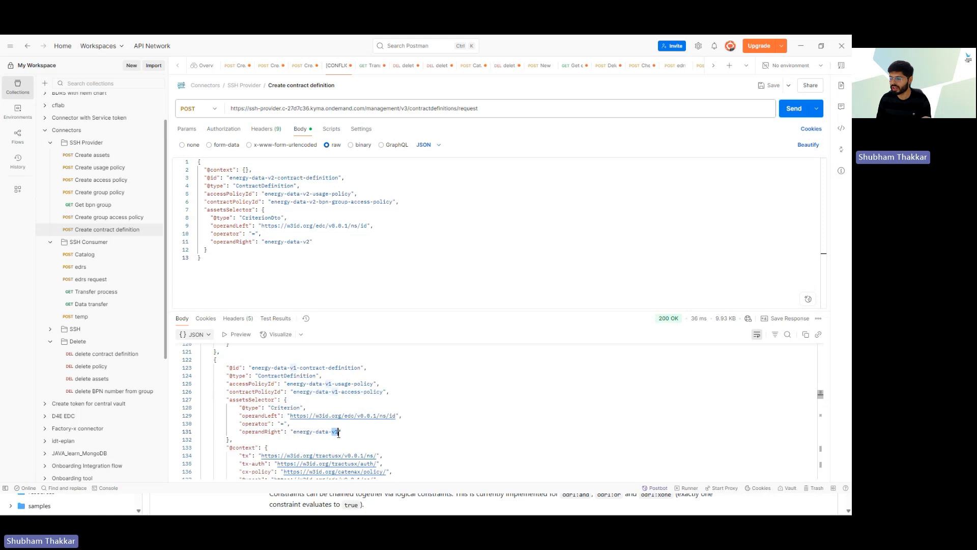
left_click(315, 439)
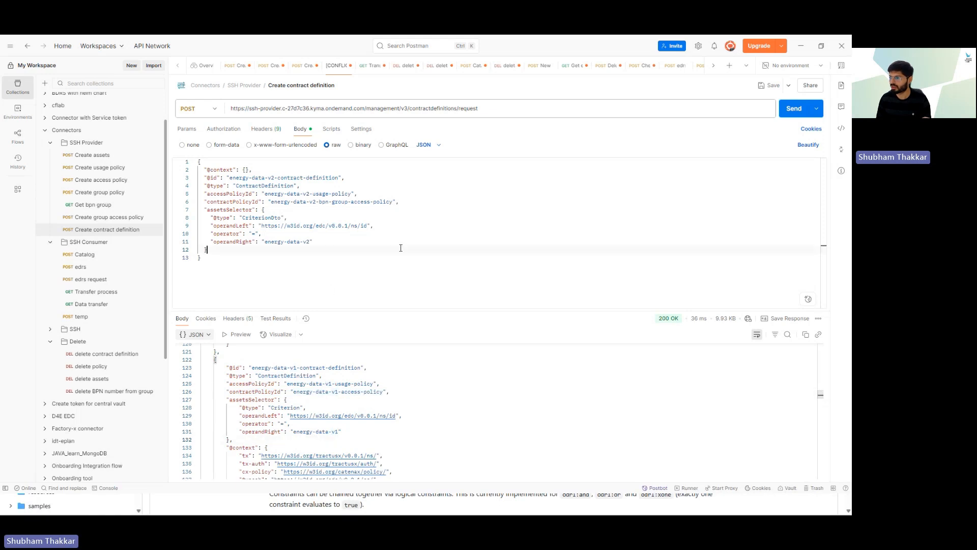
Step: Trim '/request' from the URL and send energy-data-v2-contract-definition, getting 200 OK
left_click(489, 106)
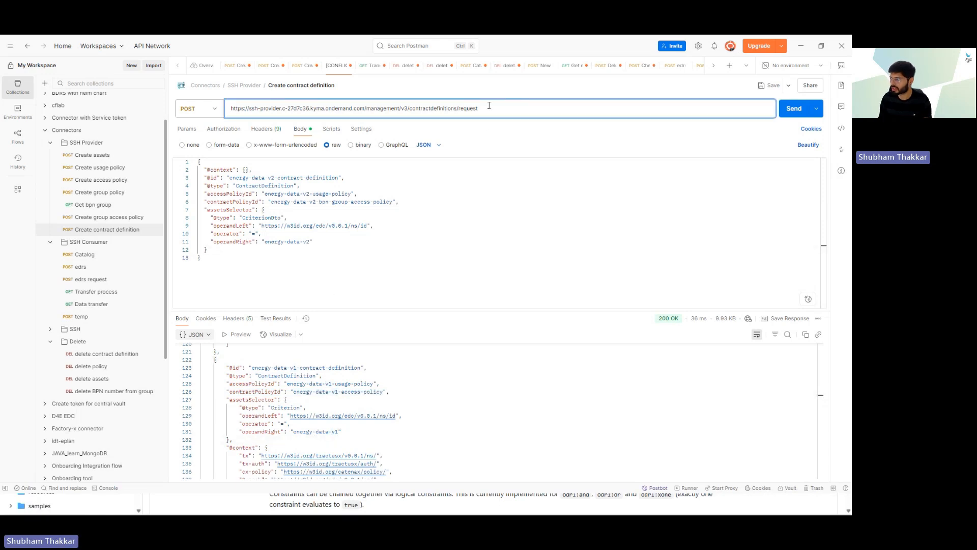
key("BackSpace")
key("BackSpace")
key("BackSpace")
key("BackSpace")
key("BackSpace")
key("BackSpace")
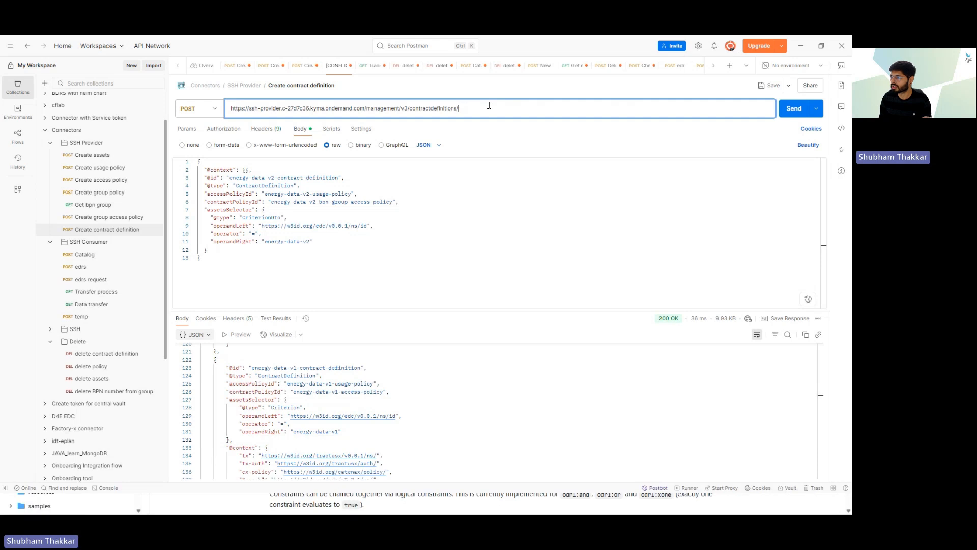
key("BackSpace")
double_click(275, 202)
double_click(242, 178)
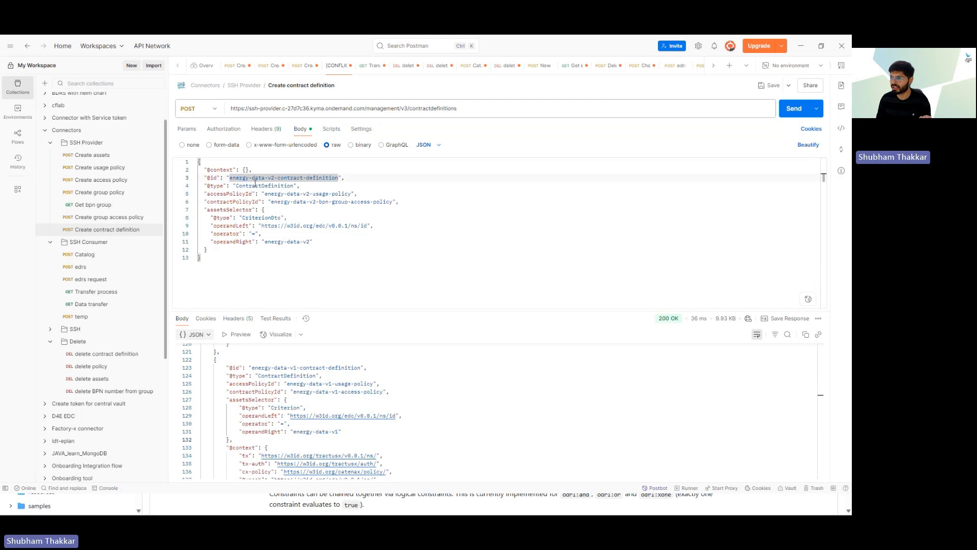
double_click(295, 194)
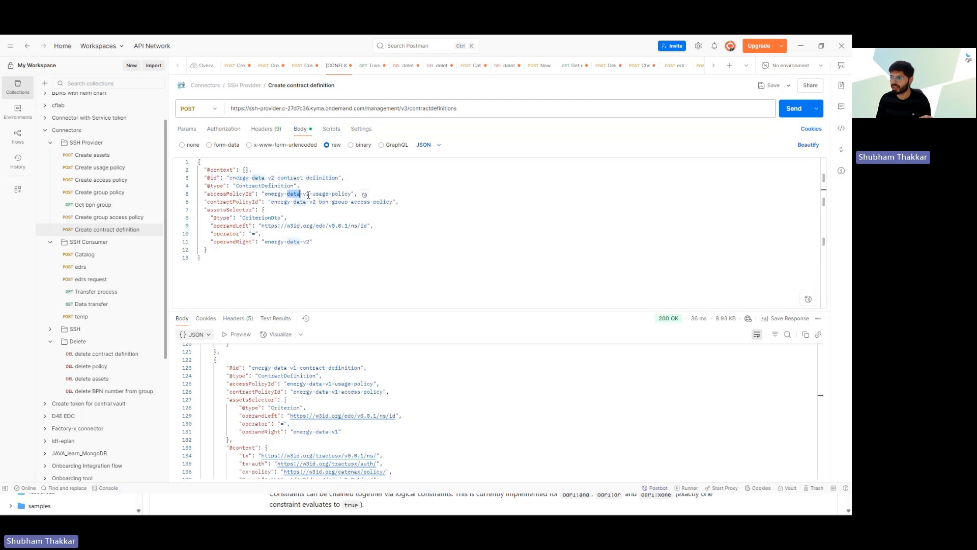
double_click(323, 201)
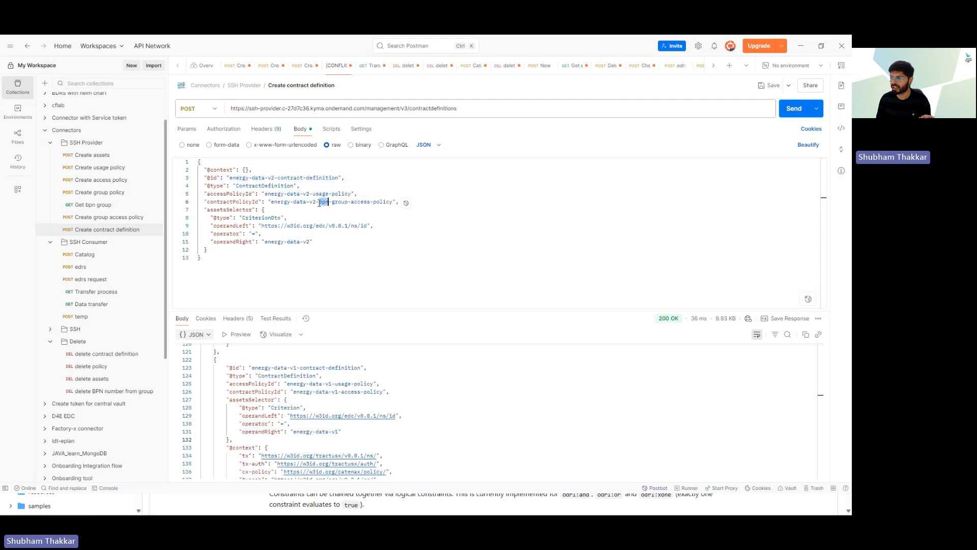
left_click_drag(310, 201, 349, 201)
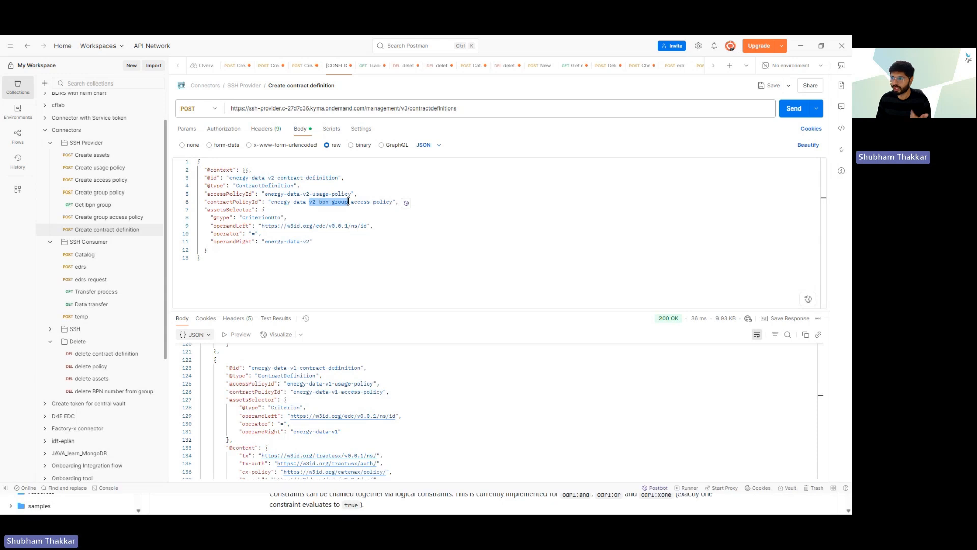
double_click(275, 241)
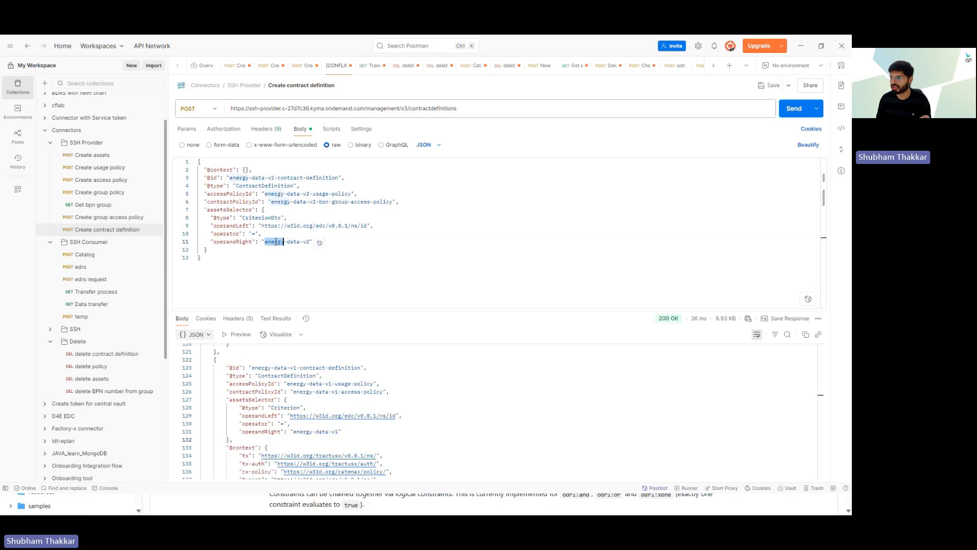
left_click(290, 270)
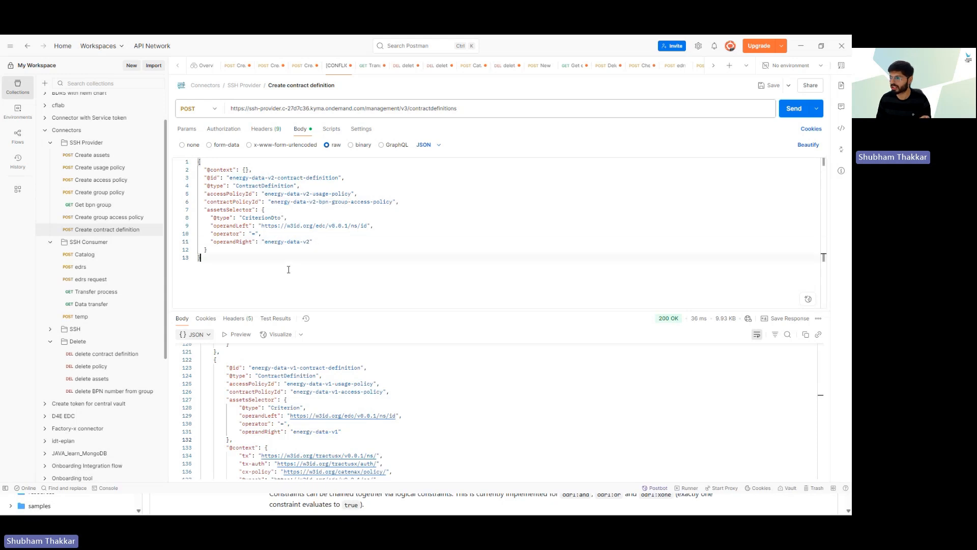
left_click(795, 109)
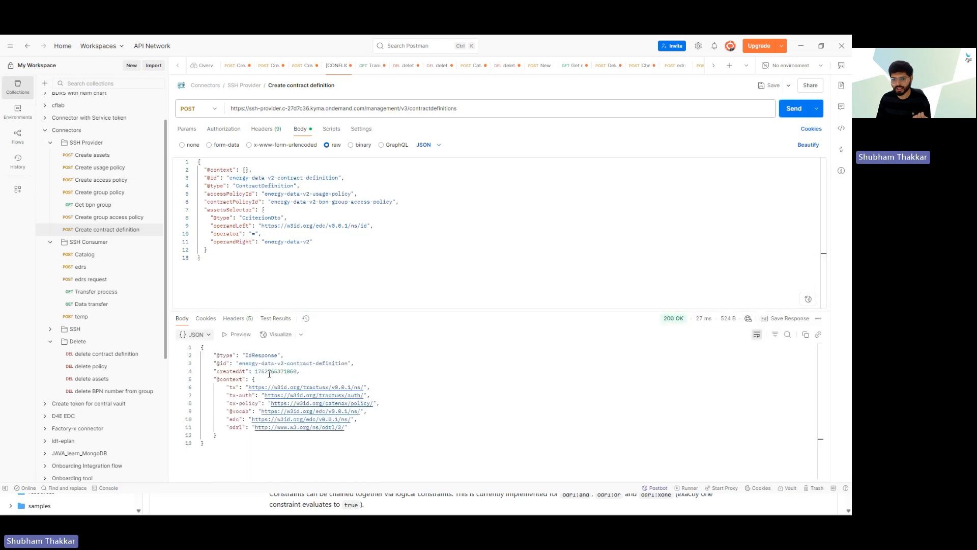
Step: Send the consumer Catalog request after reviewing its limit of 50, provider address and counterPartyId
left_click(105, 260)
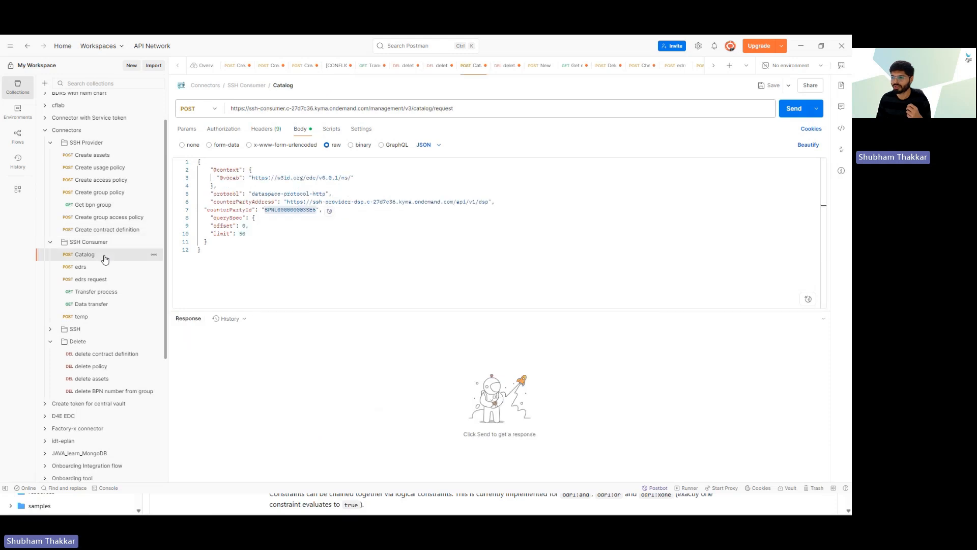
left_click(348, 235)
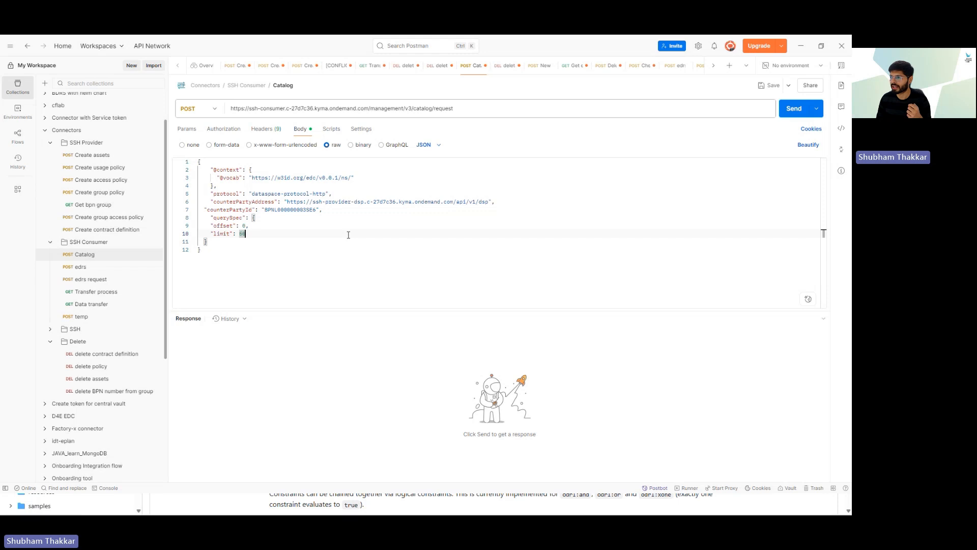
left_click_drag(249, 109, 283, 109)
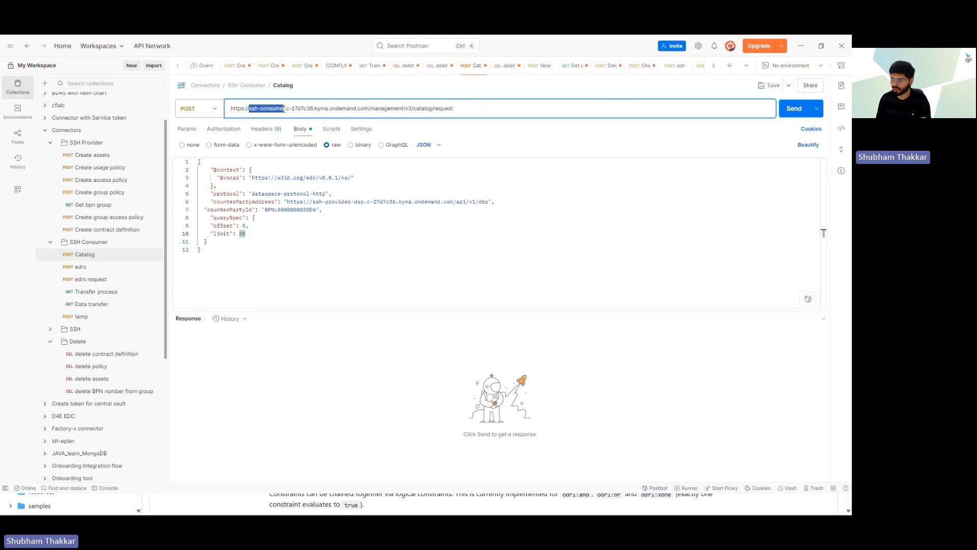
left_click(362, 254)
left_click_drag(313, 201, 364, 203)
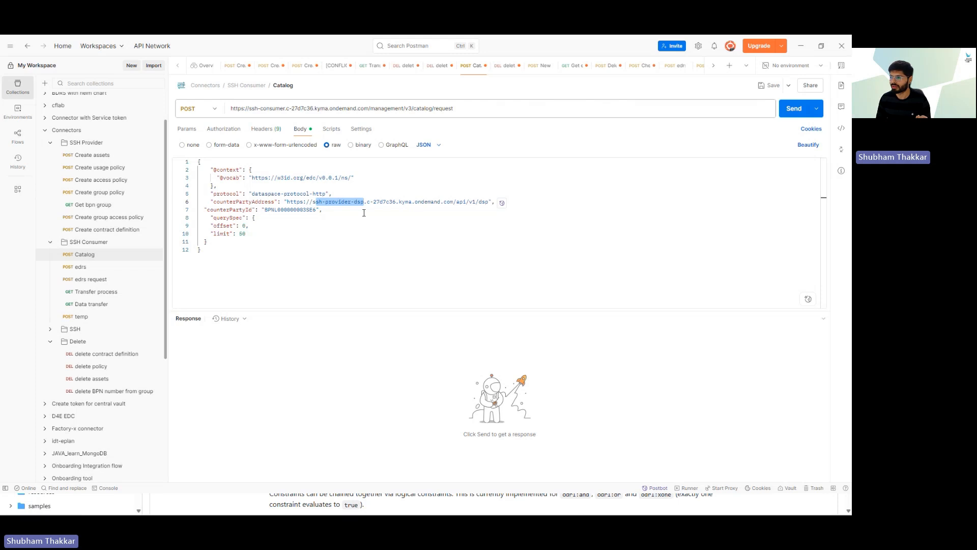
left_click(363, 212)
double_click(293, 210)
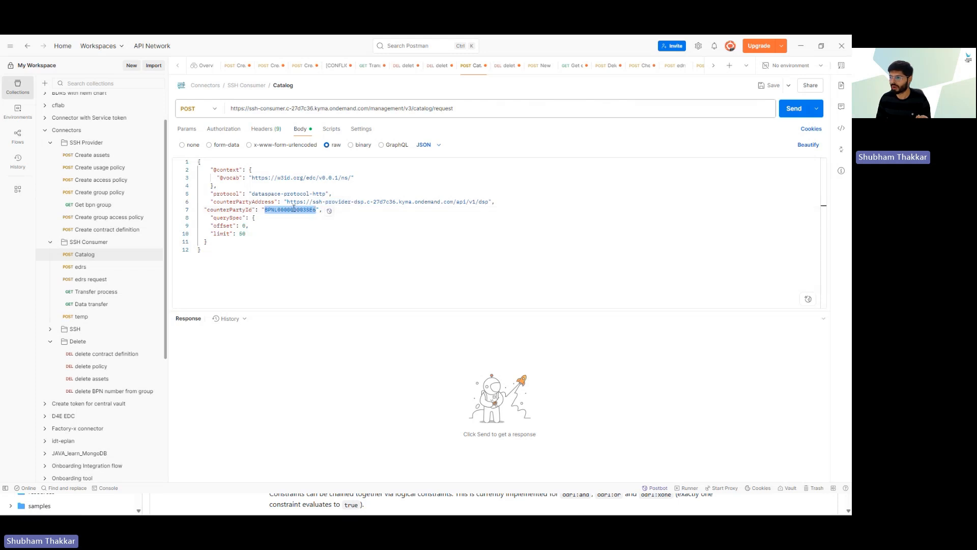
left_click(291, 235)
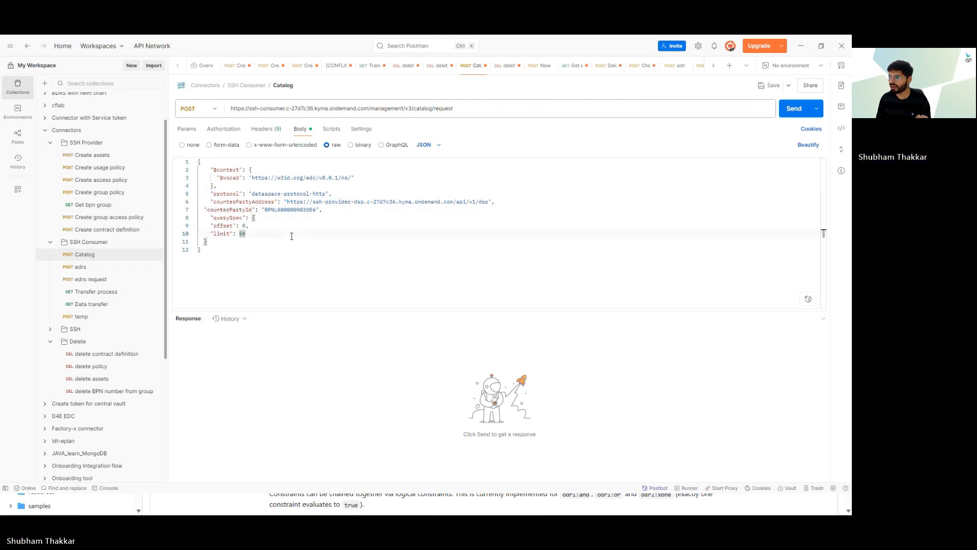
left_click(792, 109)
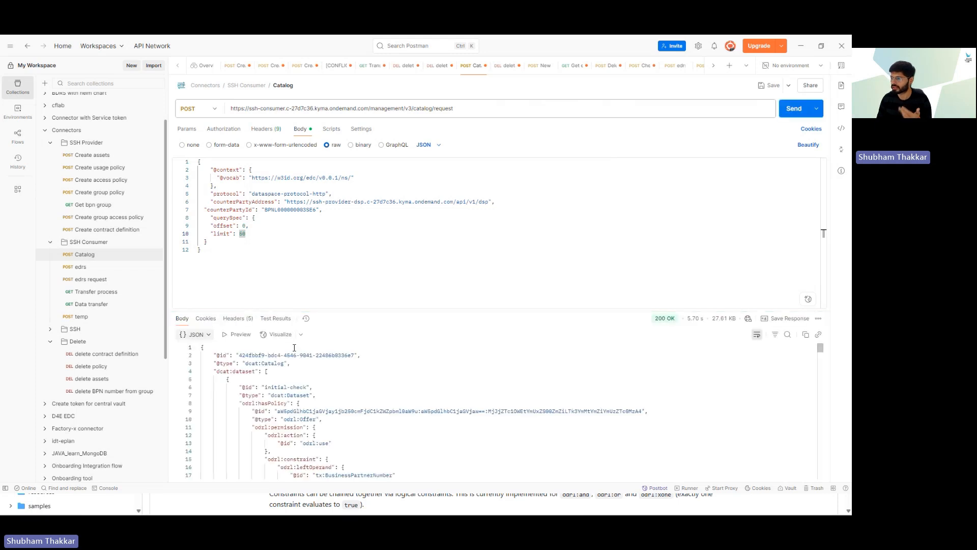
Step: Search the response for energy-data-v2 and inspect its BusinessPartnerGroup constraint on bpn-group-energy-data
left_click(787, 336)
type("ene")
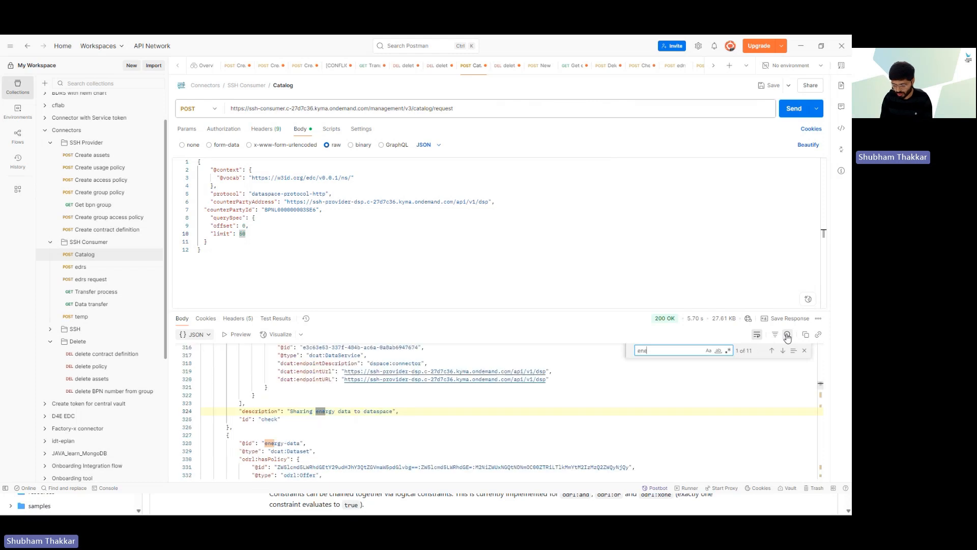
type("rgy")
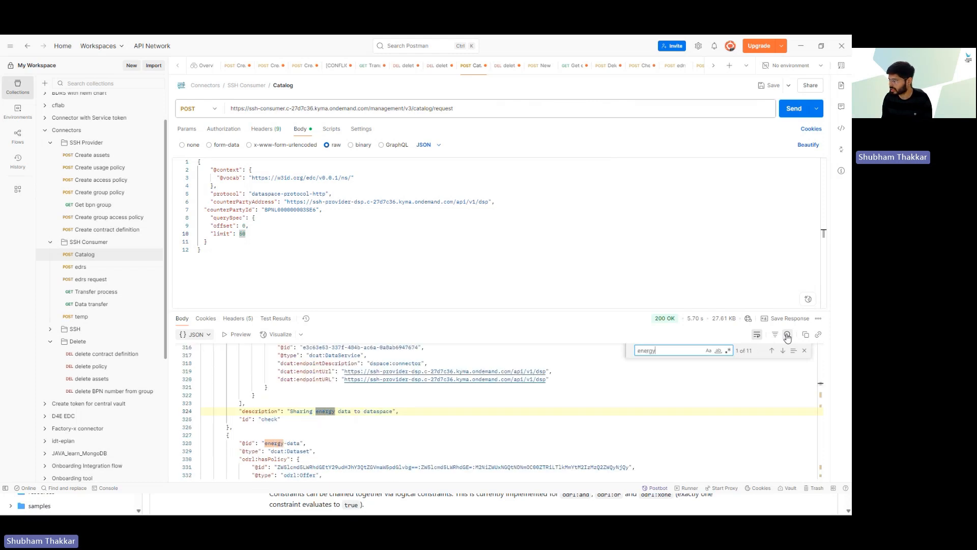
type("-d")
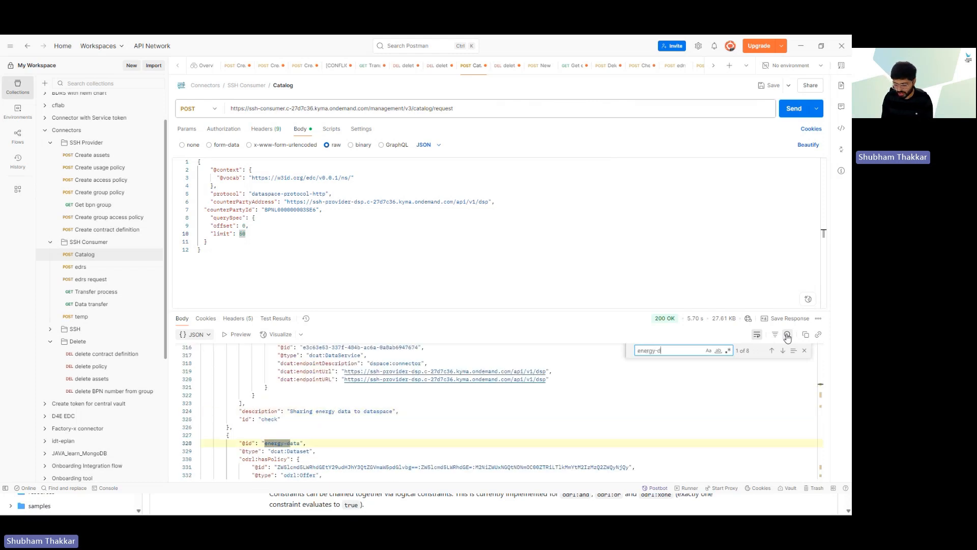
type("ata-v2")
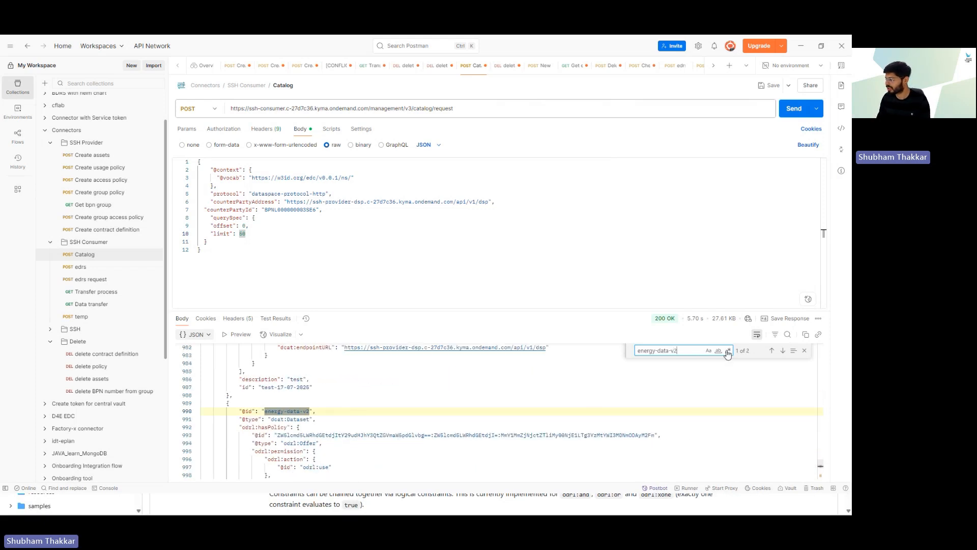
scroll(371, 443, "down", 1)
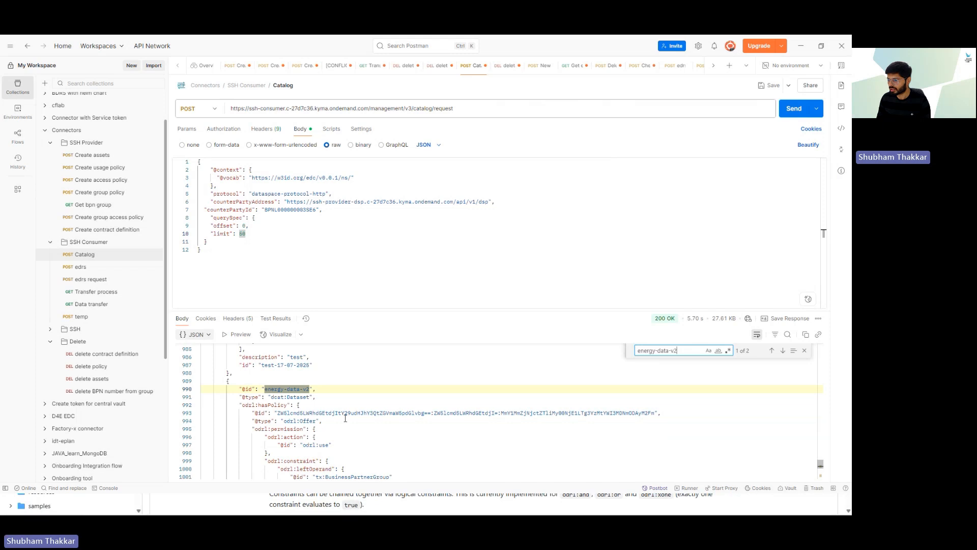
left_click(266, 388)
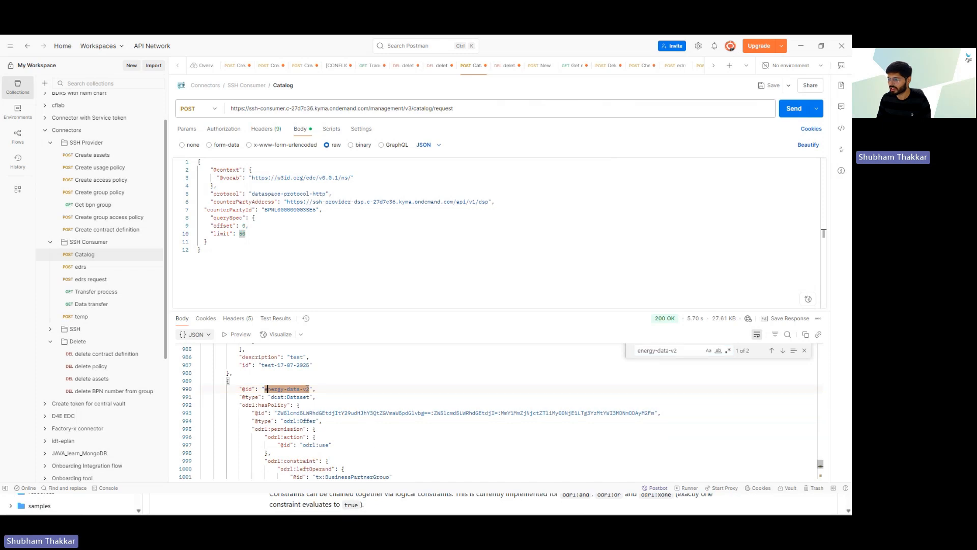
scroll(307, 388, "down", 1)
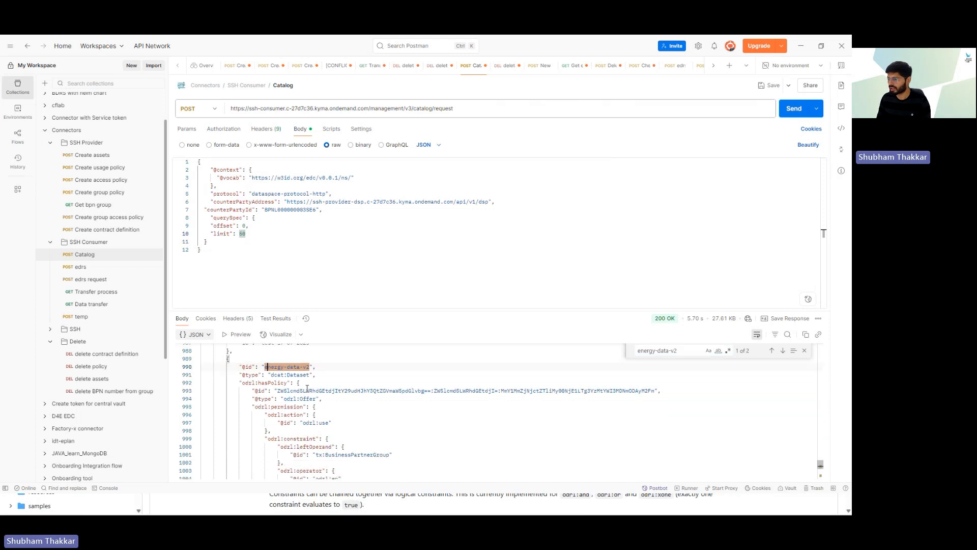
scroll(308, 389, "down", 2)
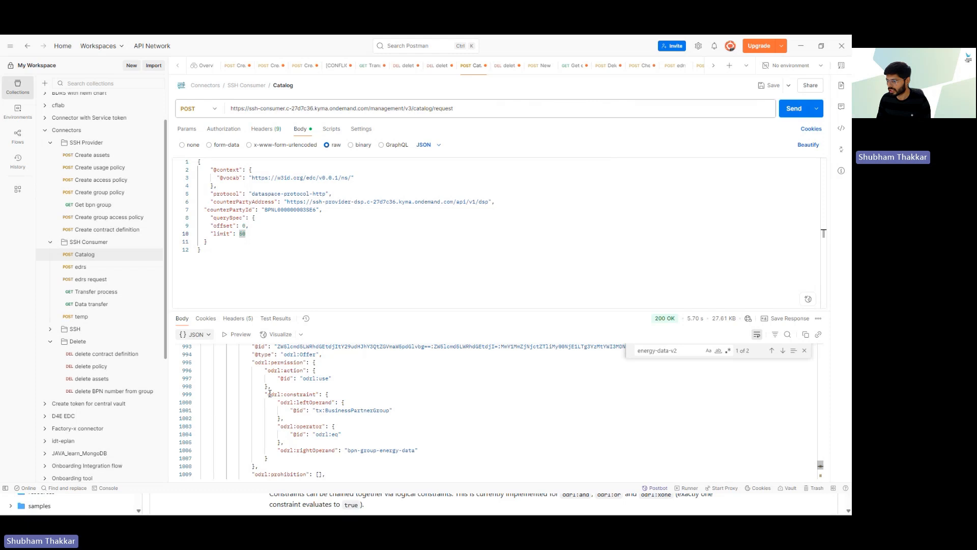
left_click_drag(268, 394, 419, 450)
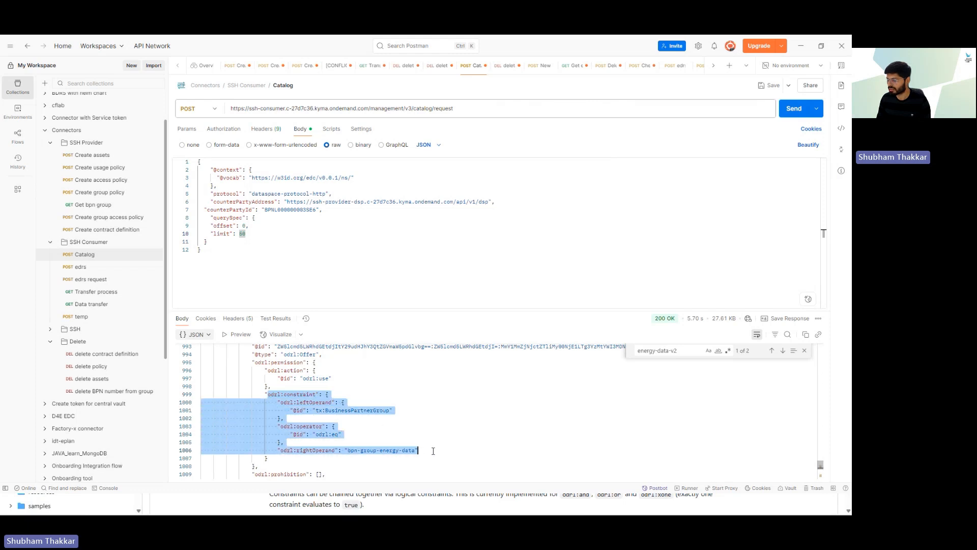
left_click(433, 451)
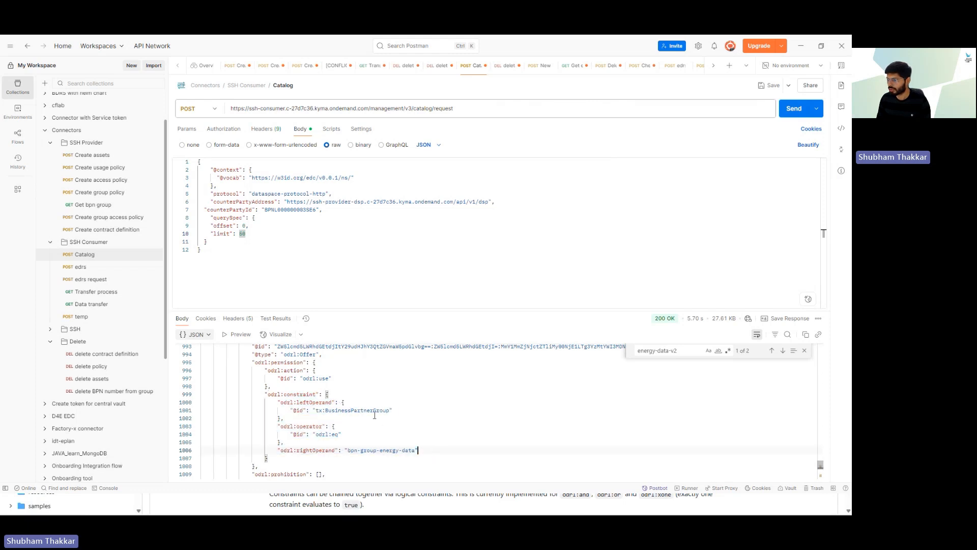
left_click_drag(322, 410, 388, 410)
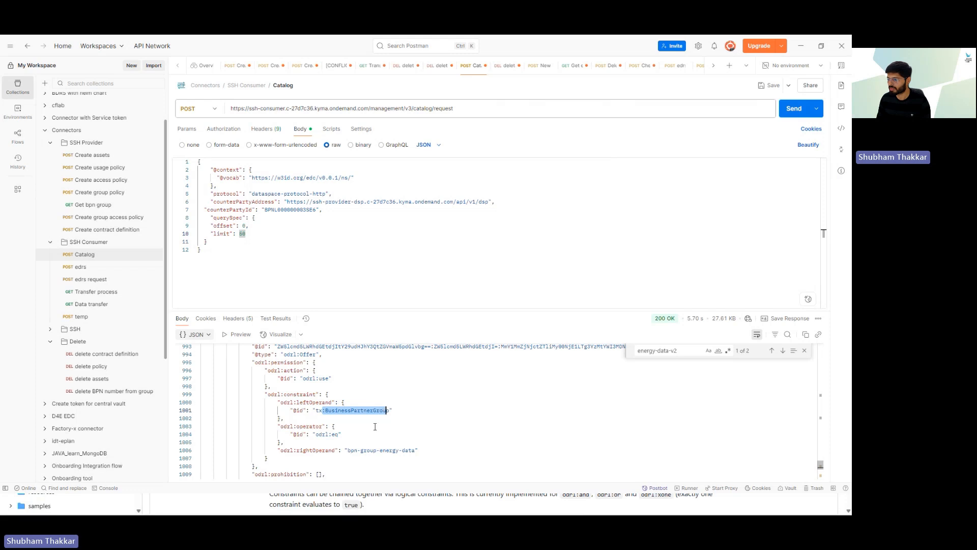
left_click_drag(348, 449, 417, 449)
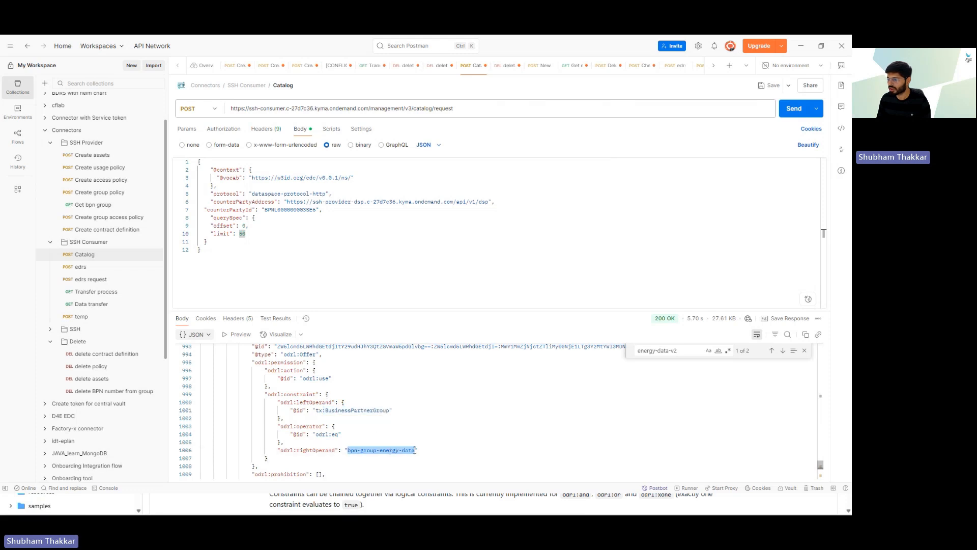
left_click(447, 450)
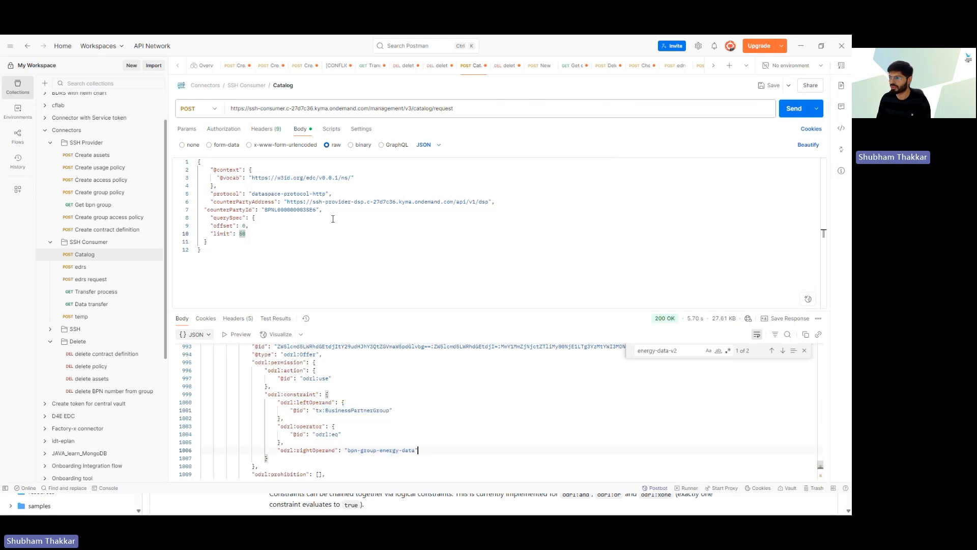
Step: Open the edrs request and review its offer id, provider counterPartyAddress and assigner
left_click(80, 266)
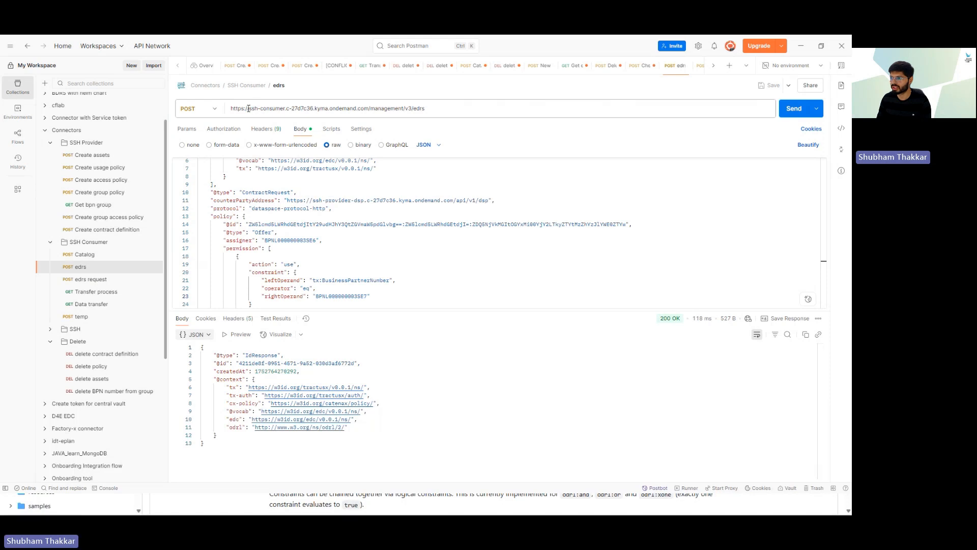
left_click_drag(249, 108, 286, 109)
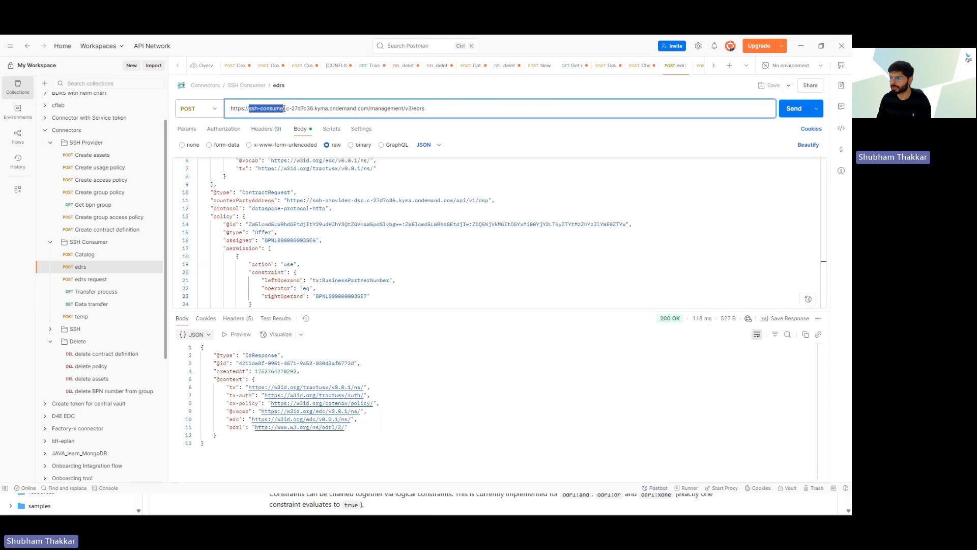
double_click(327, 224)
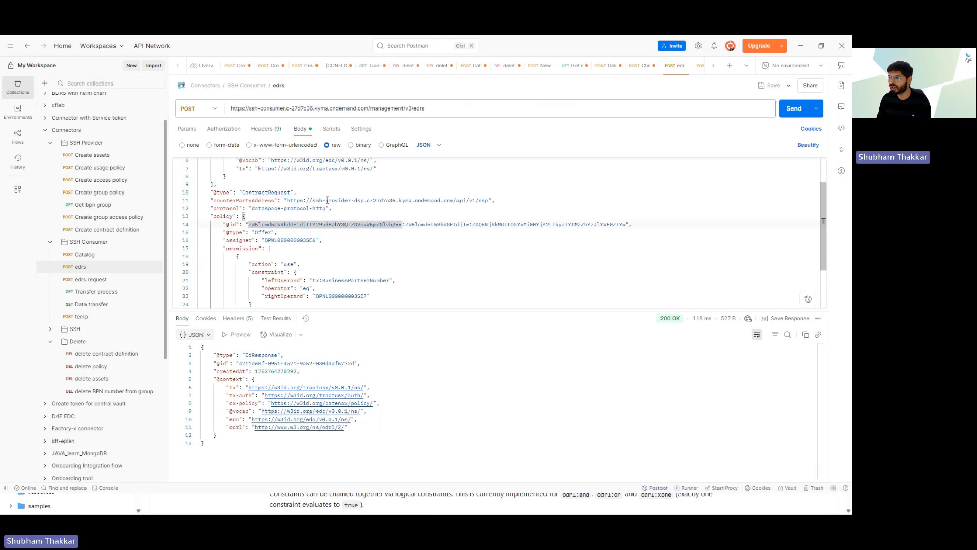
left_click(332, 208)
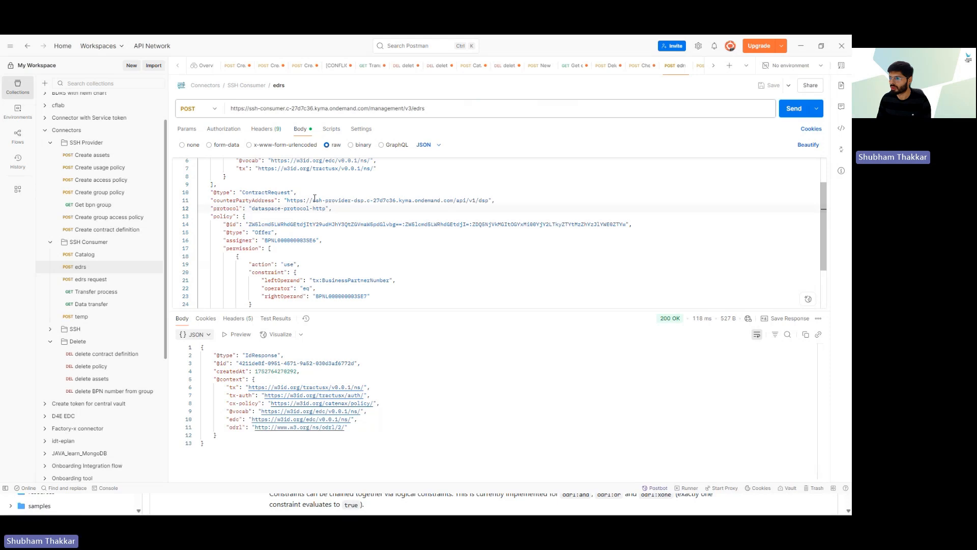
left_click_drag(313, 200, 376, 200)
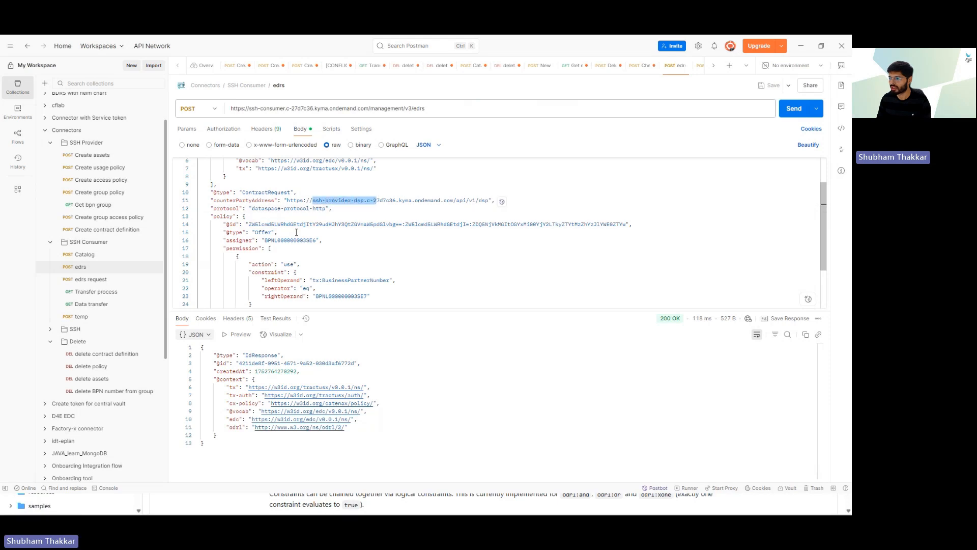
double_click(289, 240)
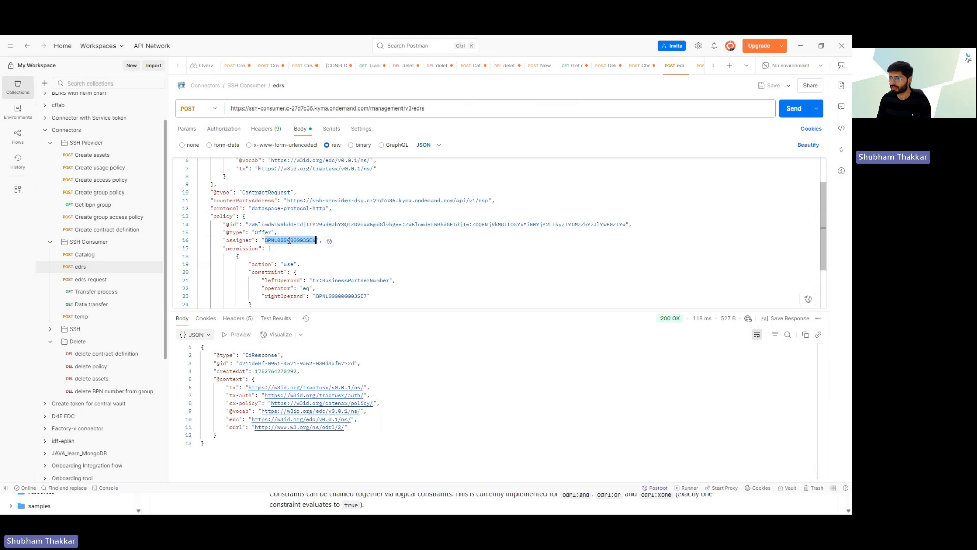
left_click(360, 289)
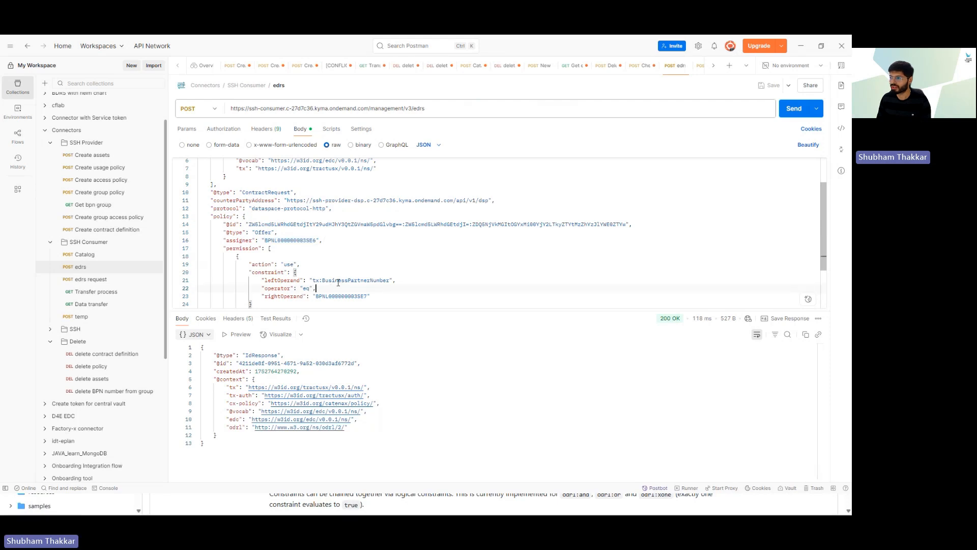
Step: Inspect the BusinessPartnerNumber constraint, trim its value, then undo the edit to restore it
double_click(348, 281)
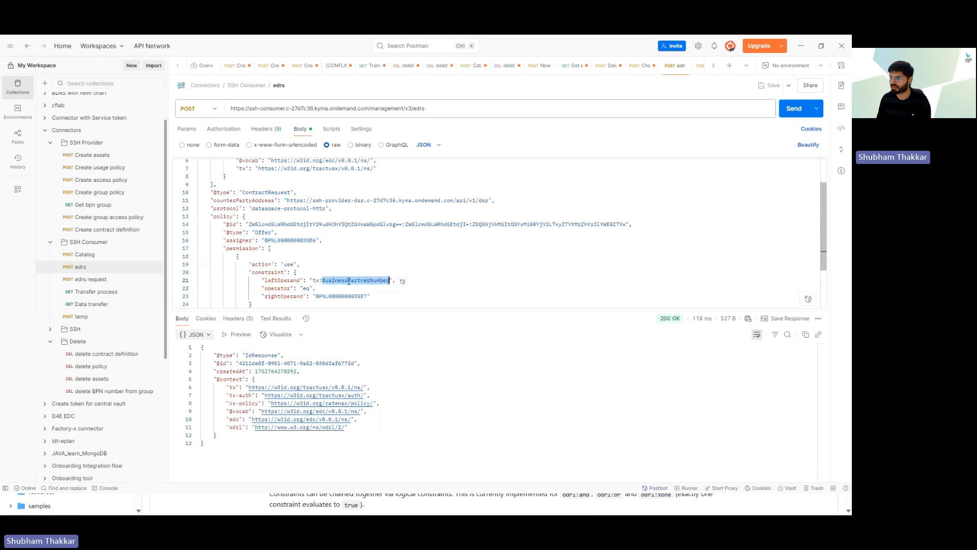
double_click(340, 295)
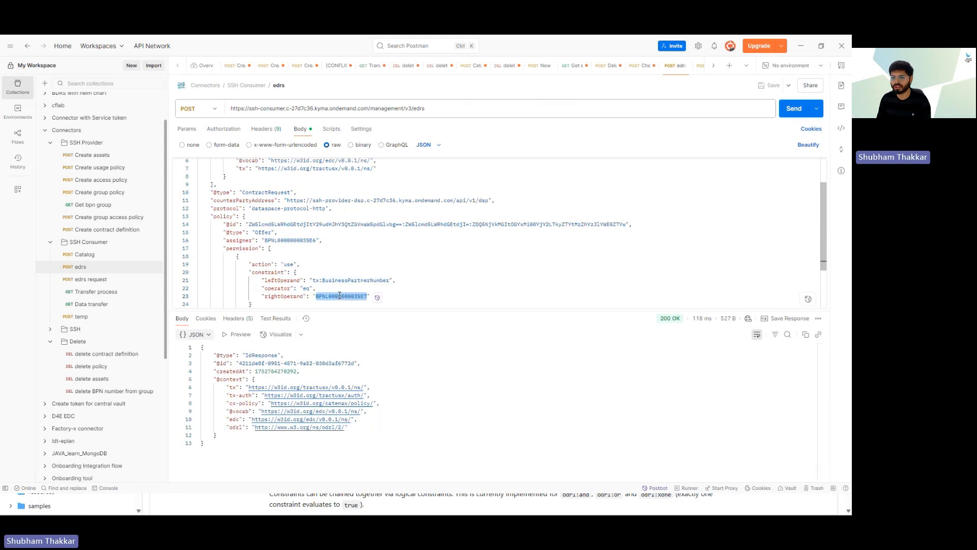
left_click(378, 286)
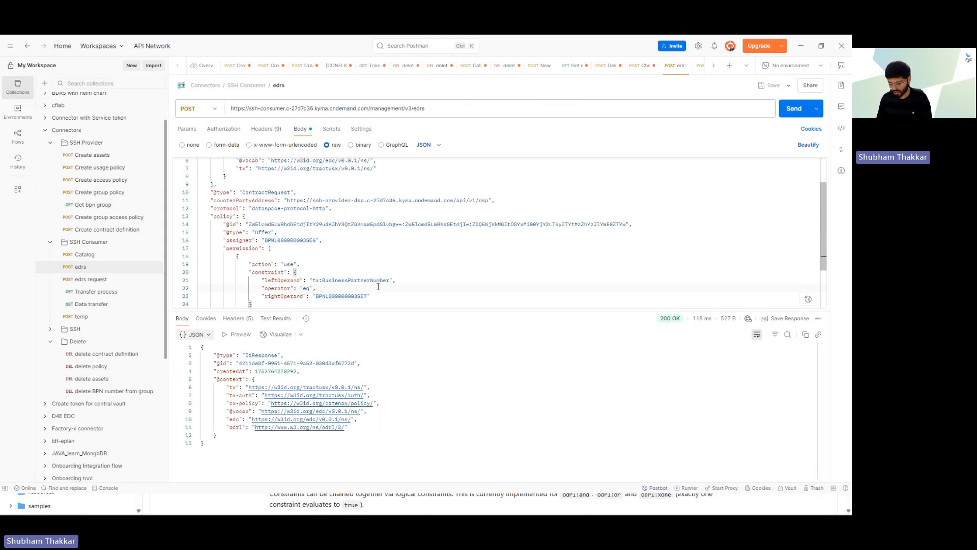
key("Down")
key("End")
key("BackSpace")
key("BackSpace")
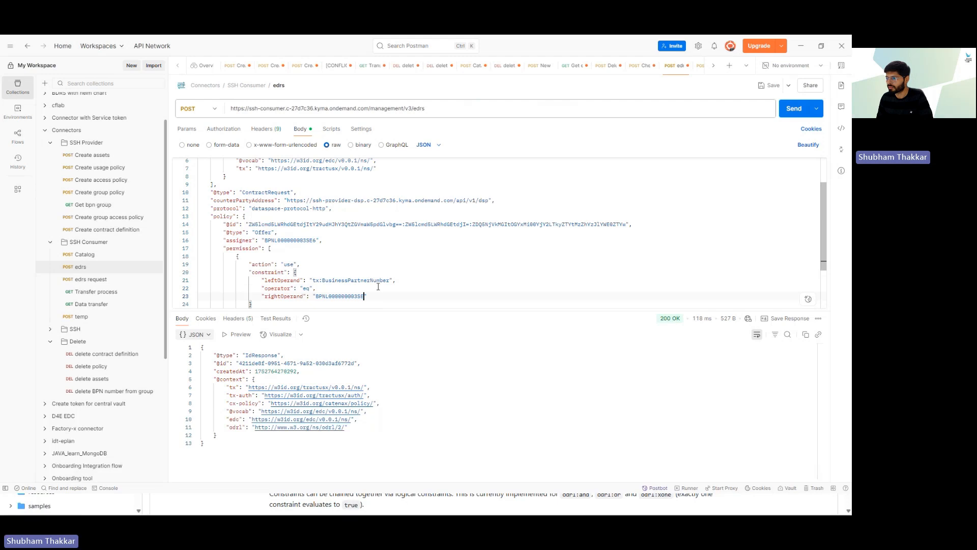
key("ctrl+z")
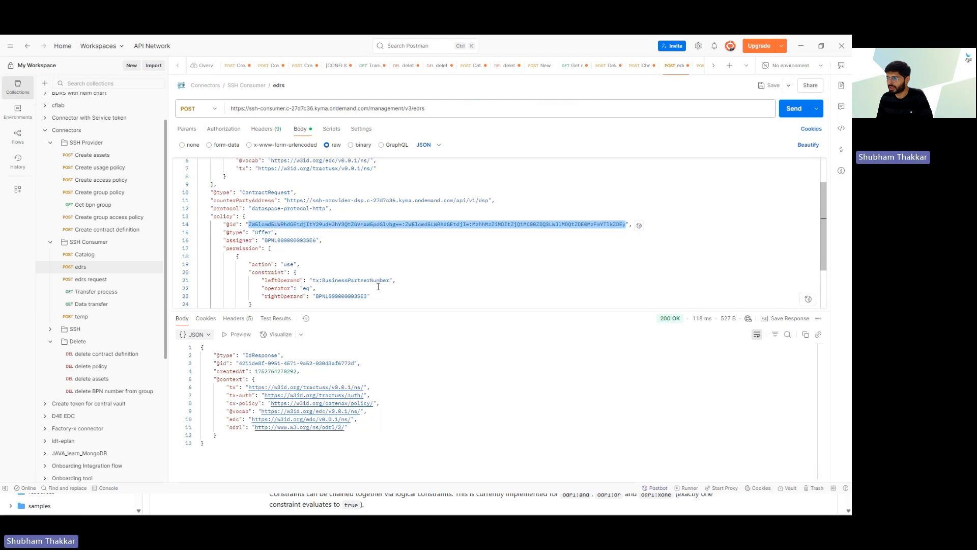
key("ctrl+z")
key("ctrl+z")
key("ctrl+z")
key("ctrl+z")
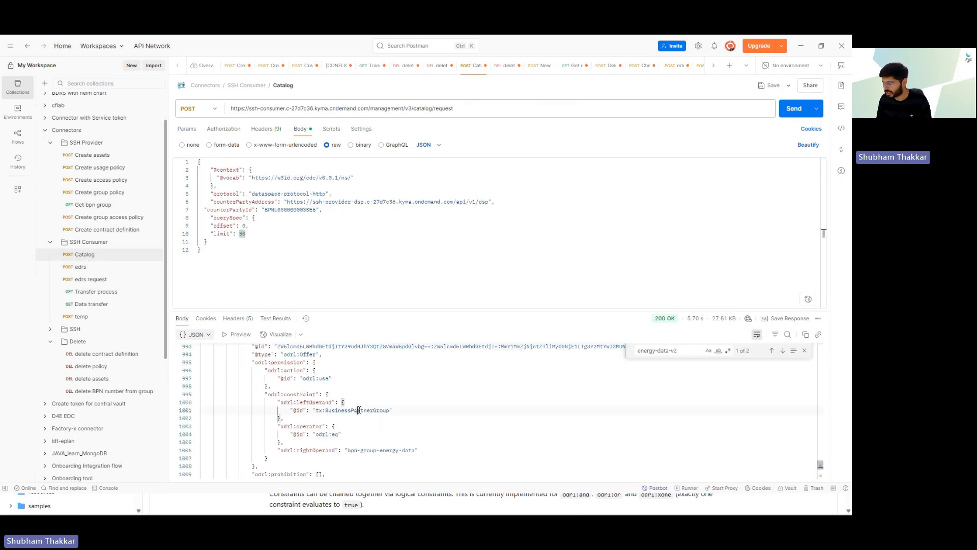
Step: Change the edrs constraint's left operand from BusinessPartnerNumber to BusinessPartnerGroup
double_click(359, 410)
key("ctrl+c")
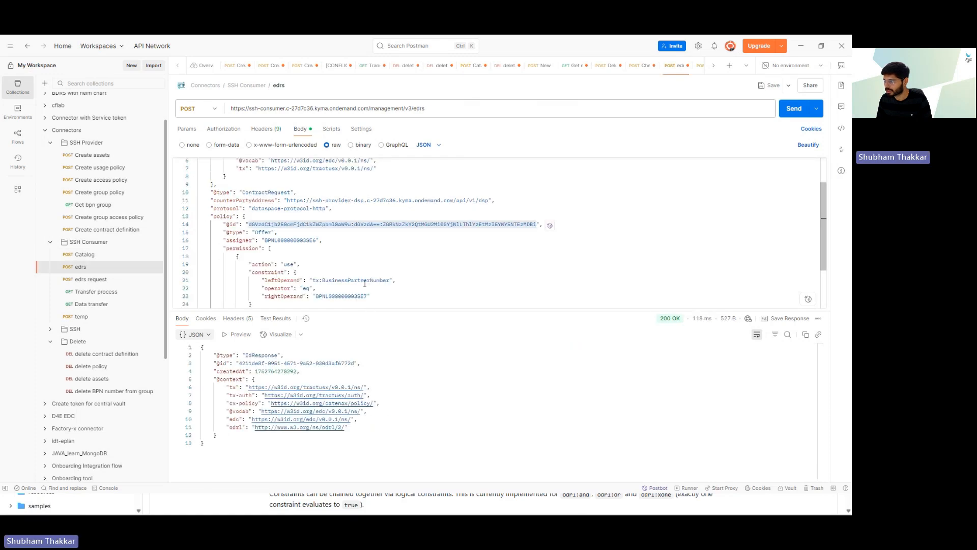
double_click(364, 281)
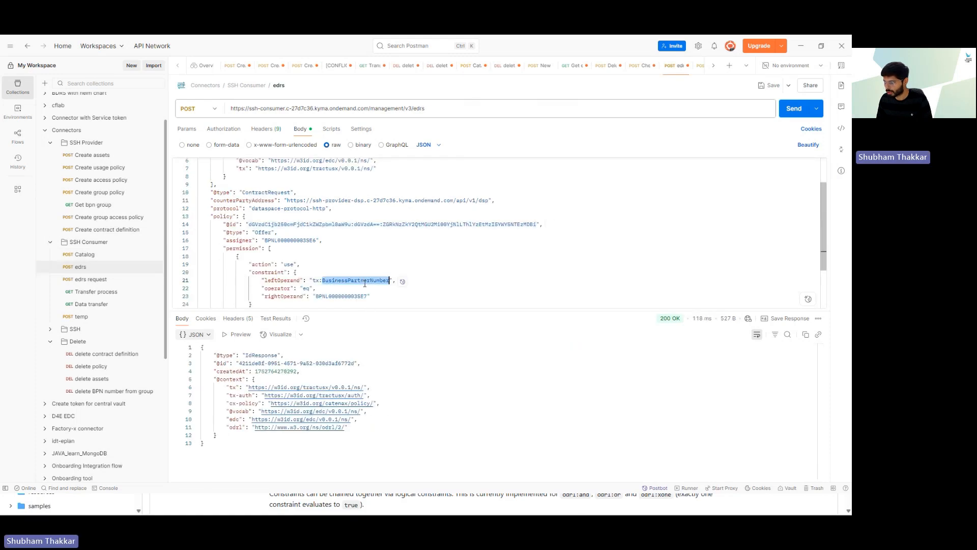
key("ctrl+v")
left_click(363, 288)
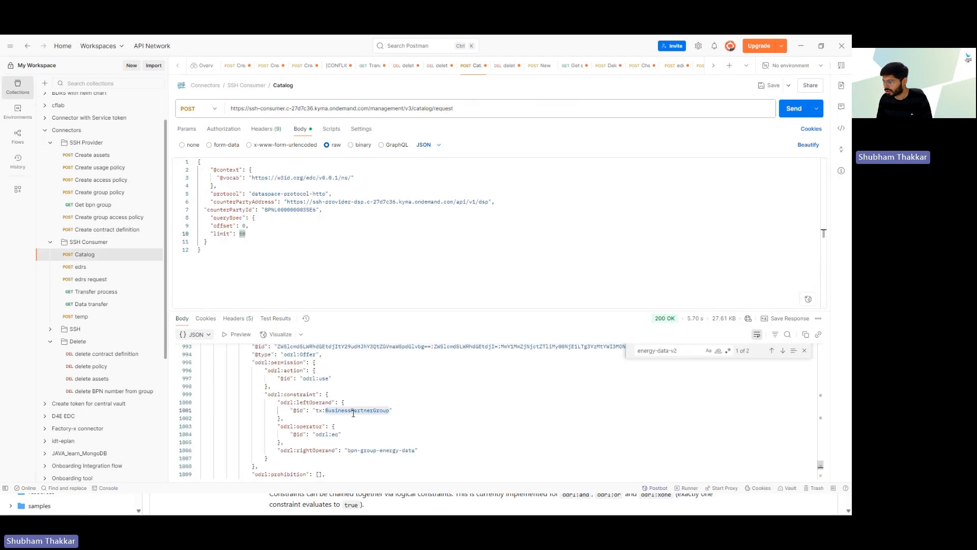
Step: Replace the business partner number right operand with bpn-group-energy-data and check the constraint
left_click_drag(348, 452, 416, 452)
key("ctrl+c")
left_click(417, 409)
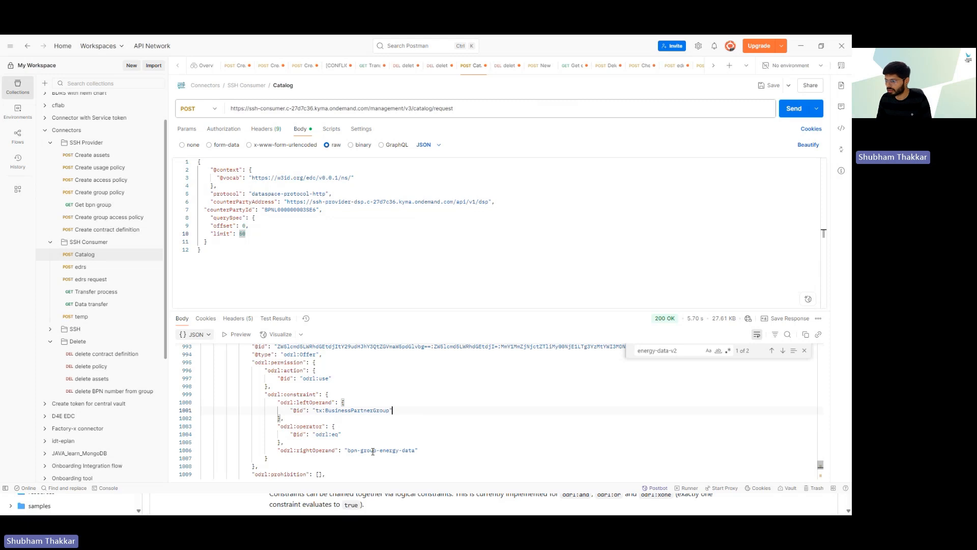
left_click(89, 266)
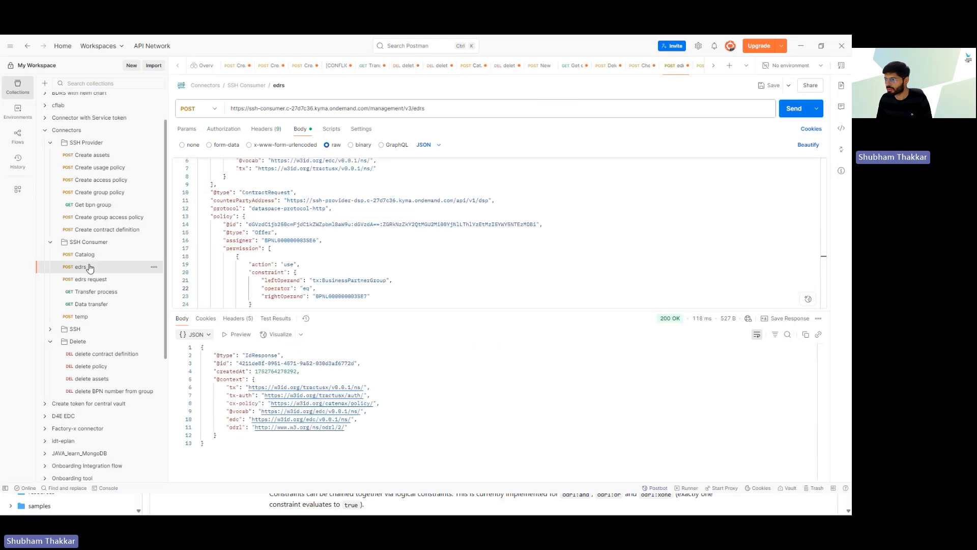
double_click(330, 297)
key("ctrl+v")
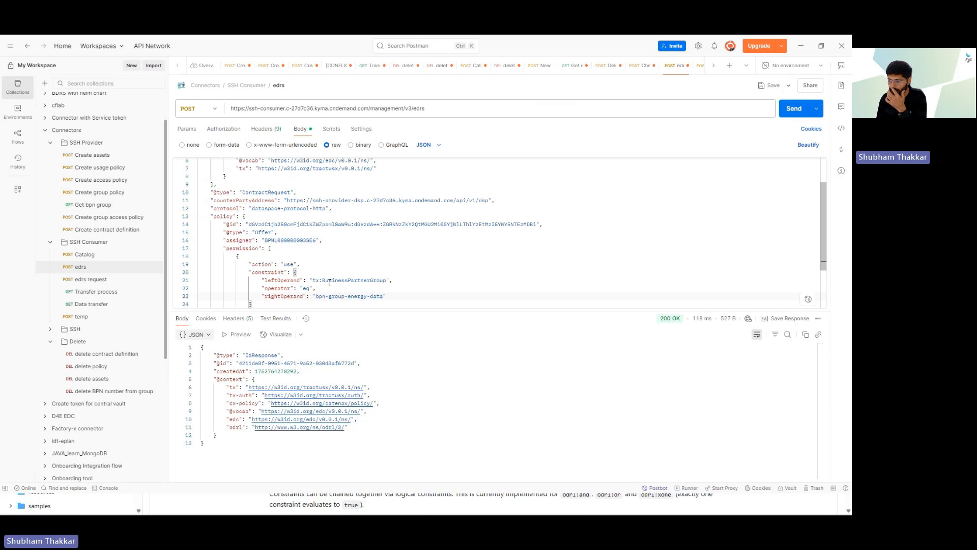
double_click(360, 281)
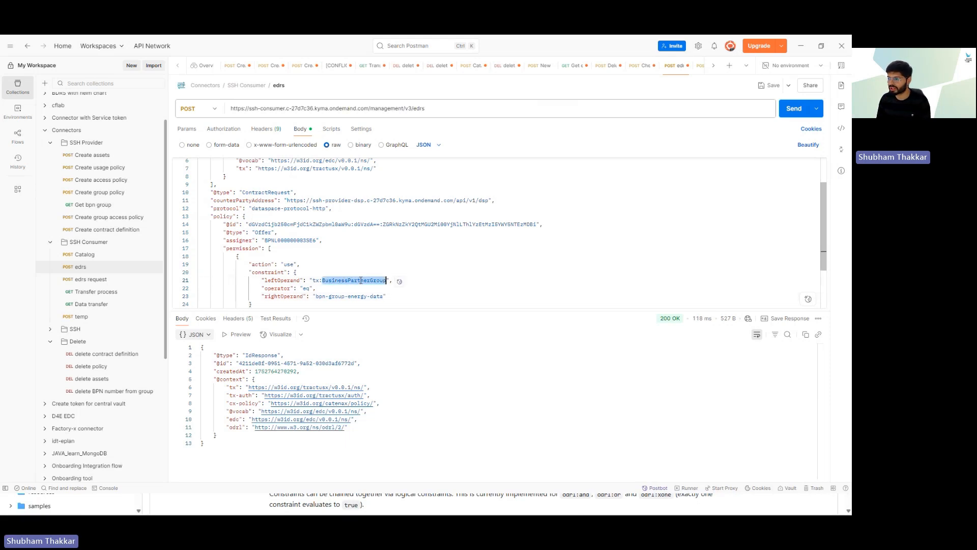
left_click(414, 297)
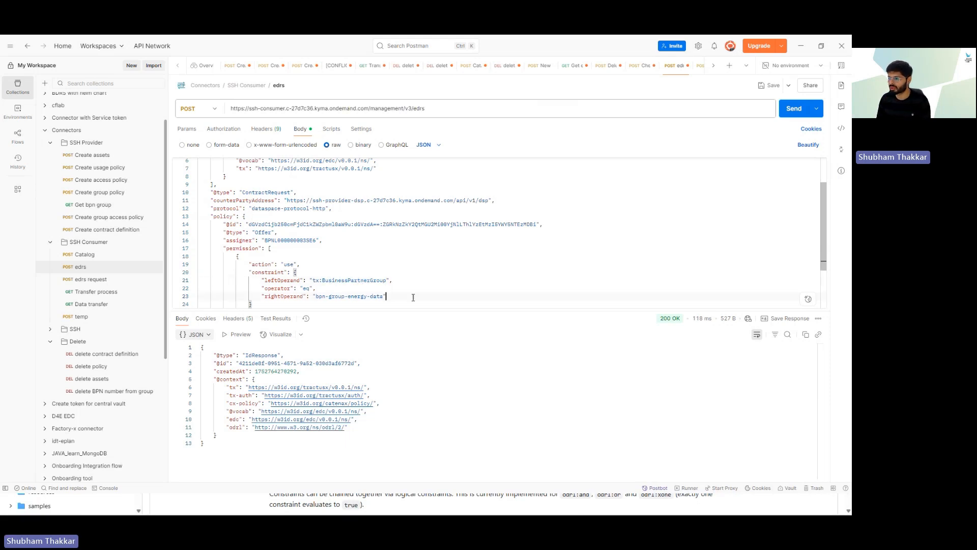
triple_click(325, 296)
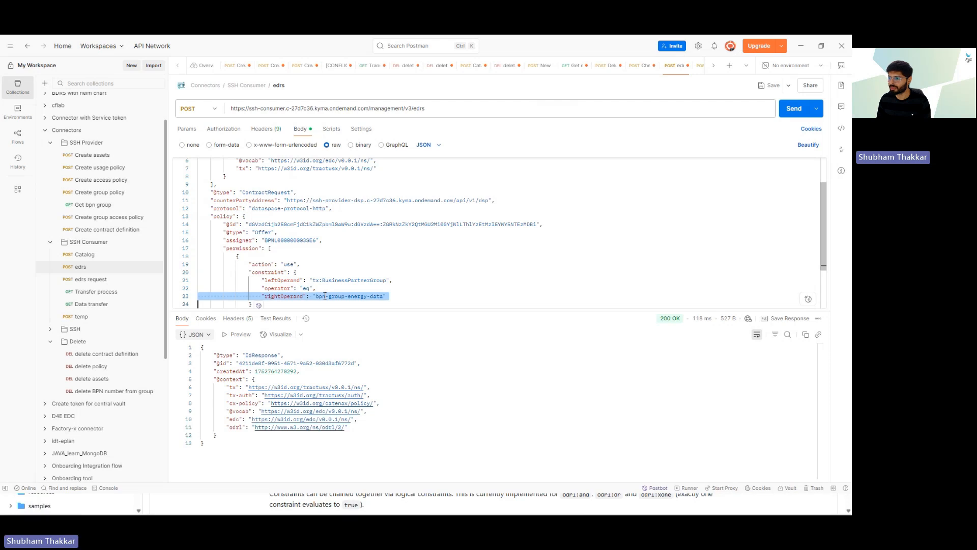
left_click(396, 297)
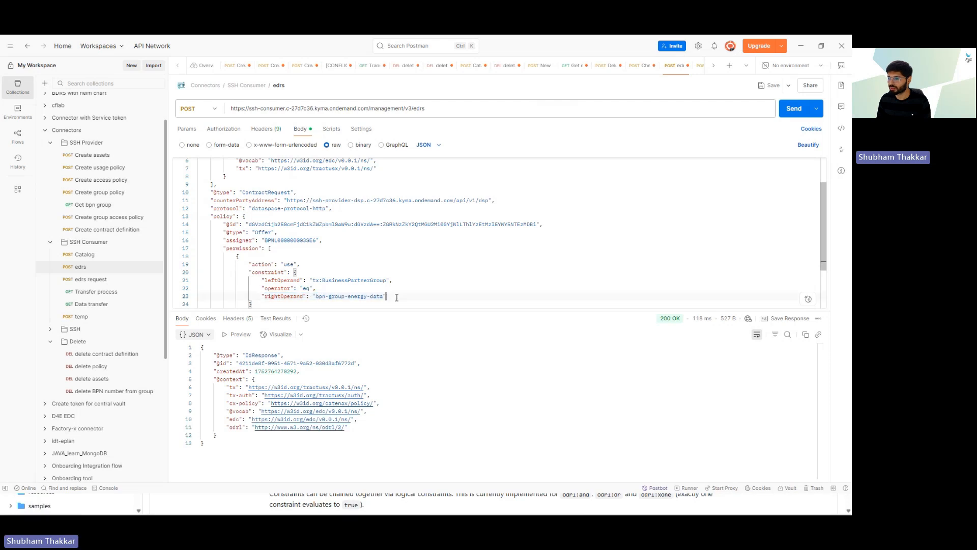
left_click(85, 254)
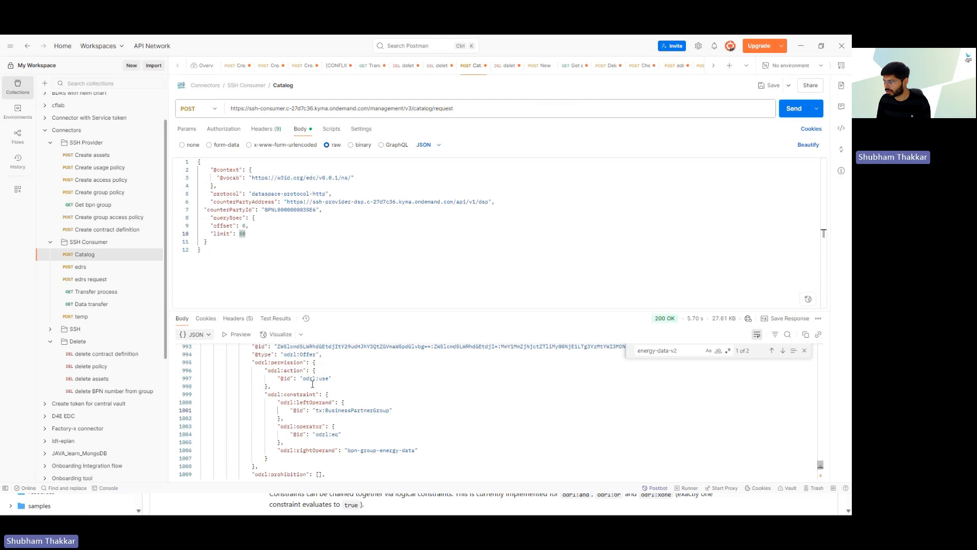
scroll(312, 384, "up", 1)
left_click_drag(279, 366, 654, 369)
key("ctrl+c")
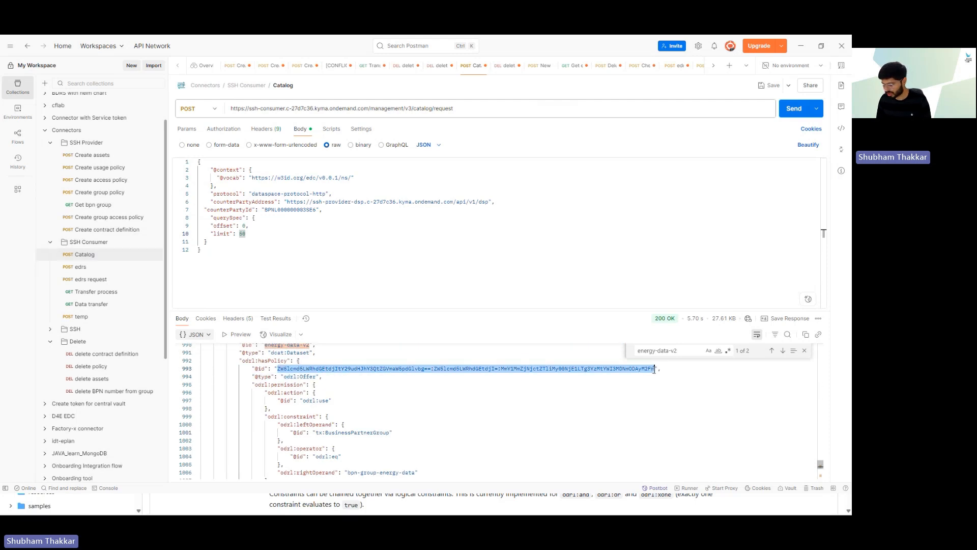
left_click(83, 269)
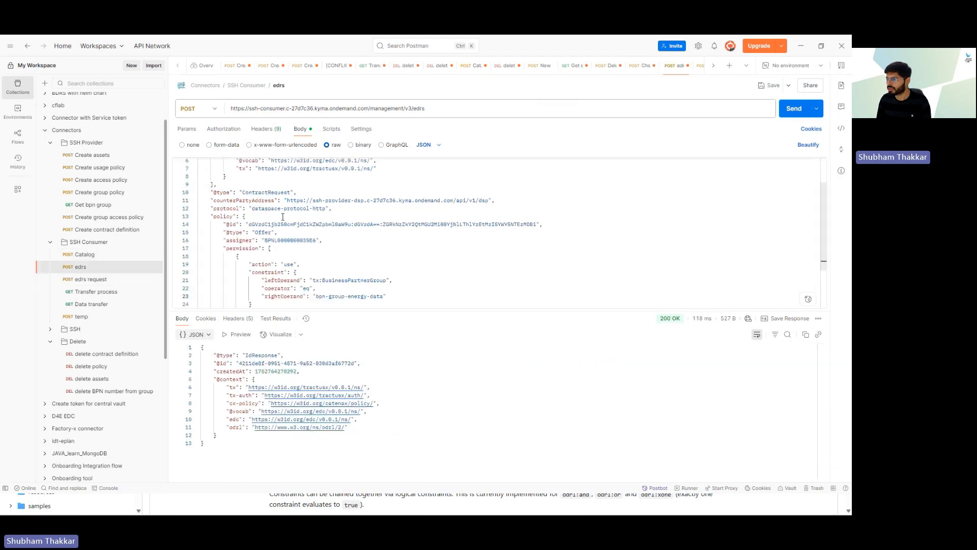
left_click_drag(250, 222, 536, 224)
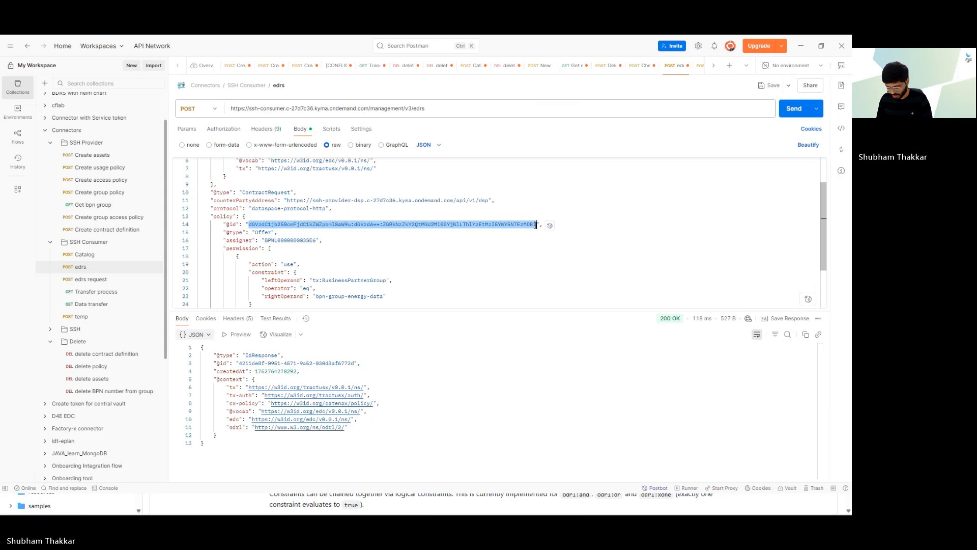
key("ctrl+v")
left_click(458, 256)
scroll(451, 260, "up", 2)
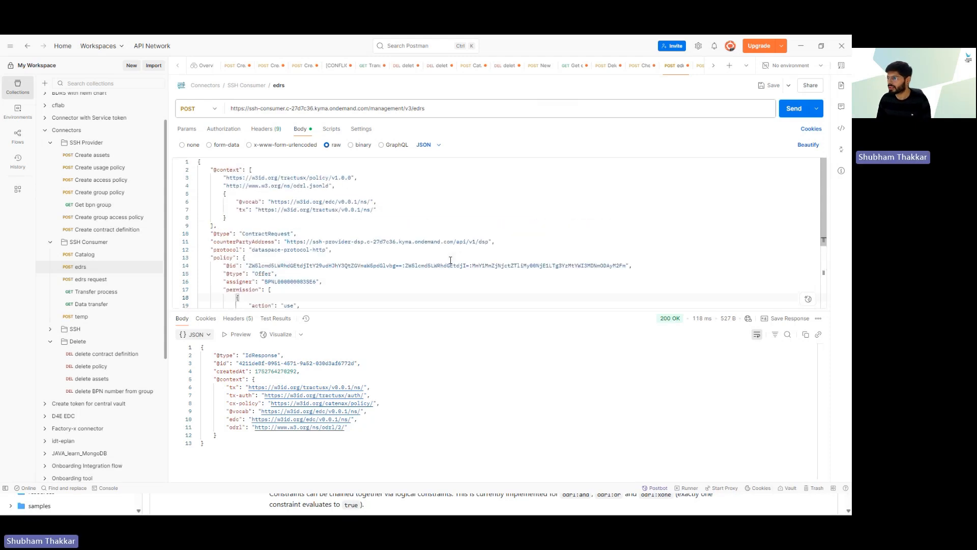
scroll(450, 260, "down", 2)
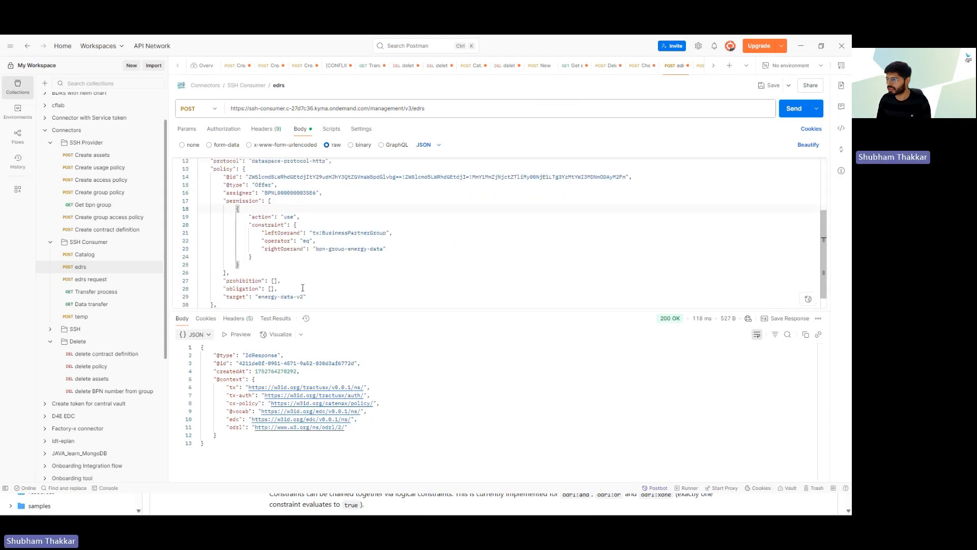
left_click_drag(259, 297, 305, 297)
left_click(382, 286)
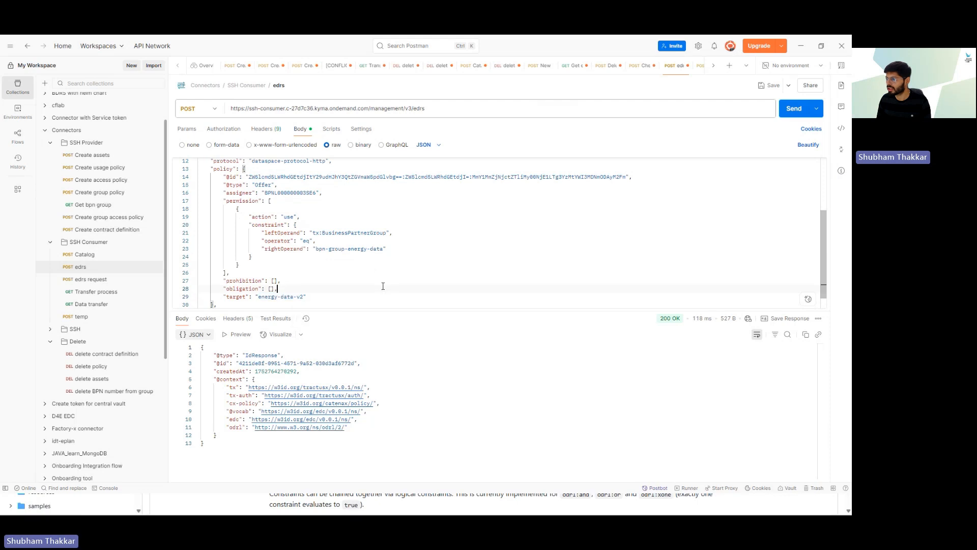
left_click(793, 108)
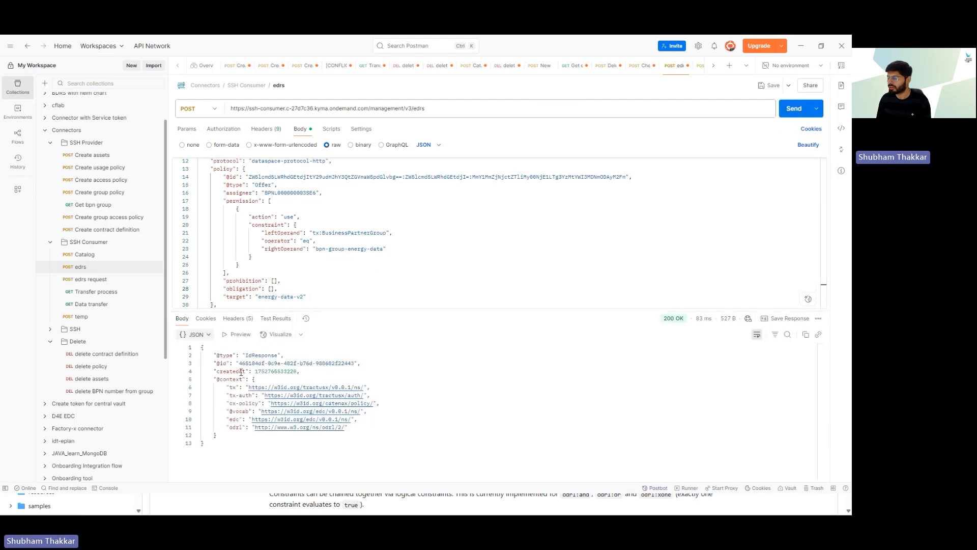
left_click(82, 281)
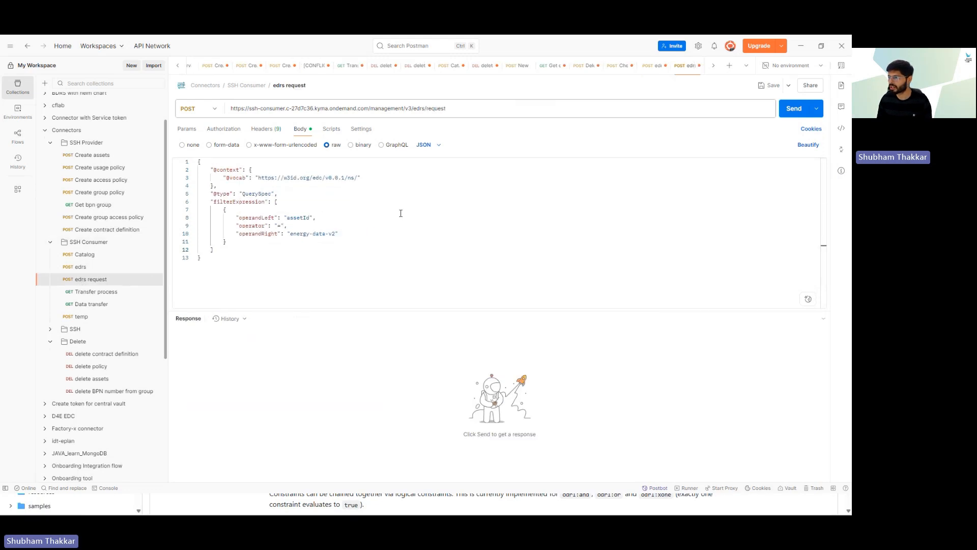
Step: Confirm the edrs query URL and its energy-data-v2 assetId filter, then send the query
left_click(252, 108)
left_click_drag(248, 108, 284, 108)
left_click(378, 227)
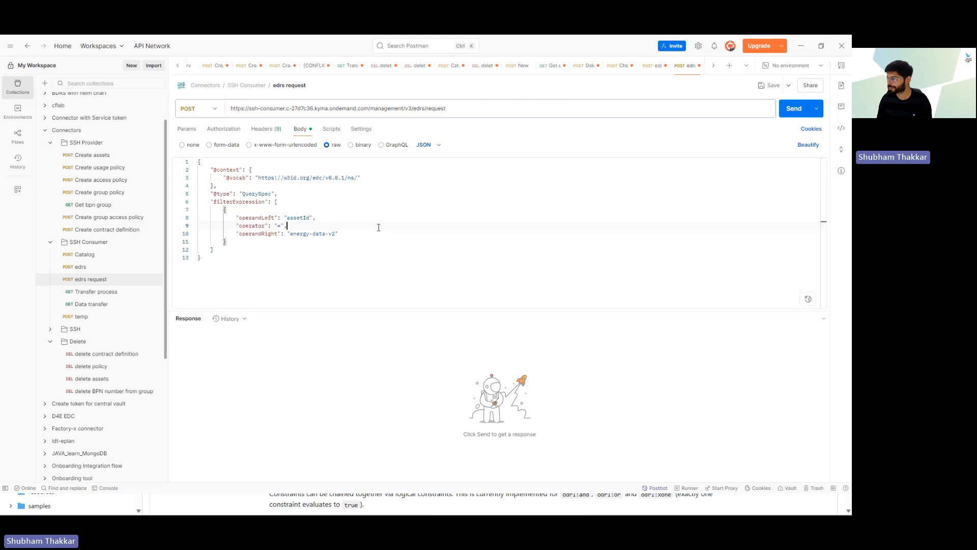
left_click(293, 233)
left_click_drag(305, 233, 332, 233)
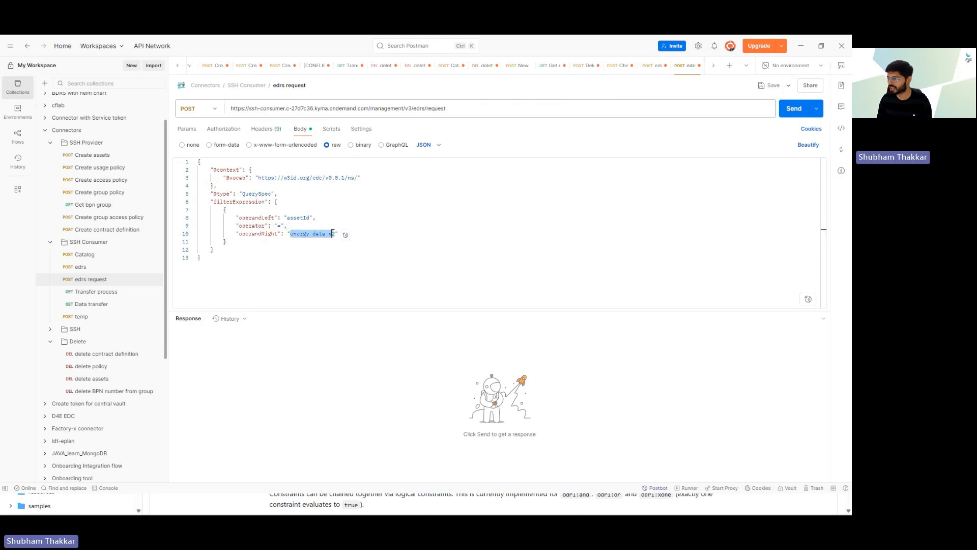
left_click(398, 239)
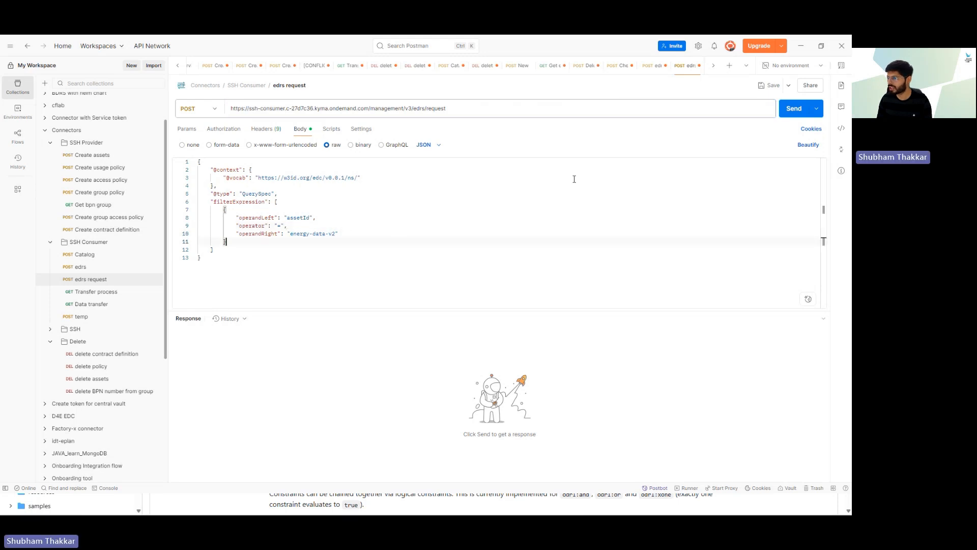
left_click(793, 112)
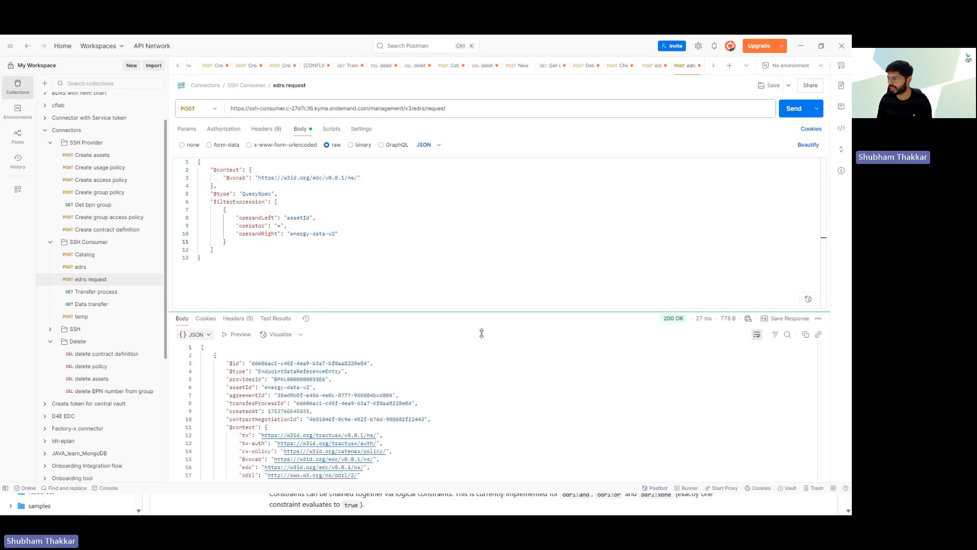
Step: Inspect the returned EDR entry and its transferProcessId value
left_click_drag(222, 364, 320, 460)
left_click_drag(412, 403, 296, 403)
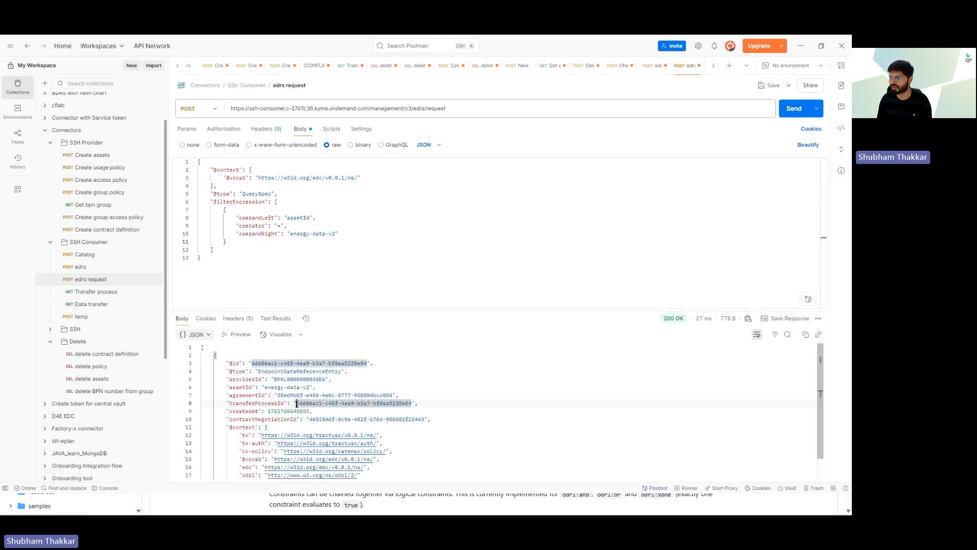
left_click(406, 432)
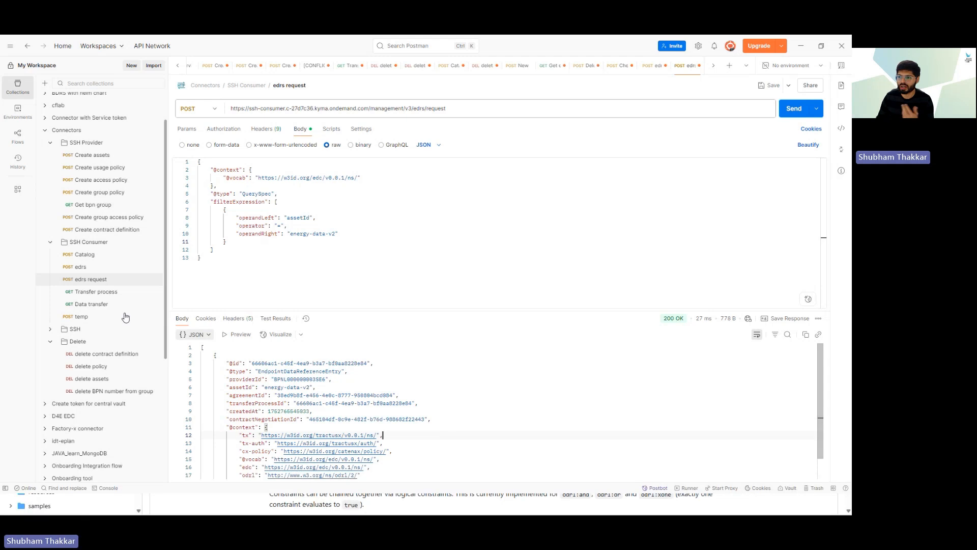
left_click(94, 293)
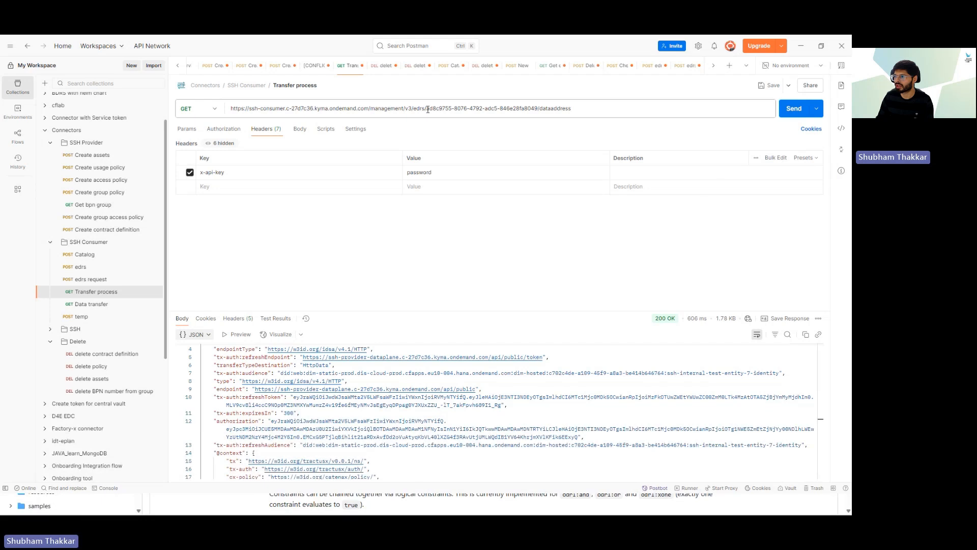
Step: Check the transfer process id in the GET URL and the authorization token in the data address response
left_click_drag(427, 109, 538, 108)
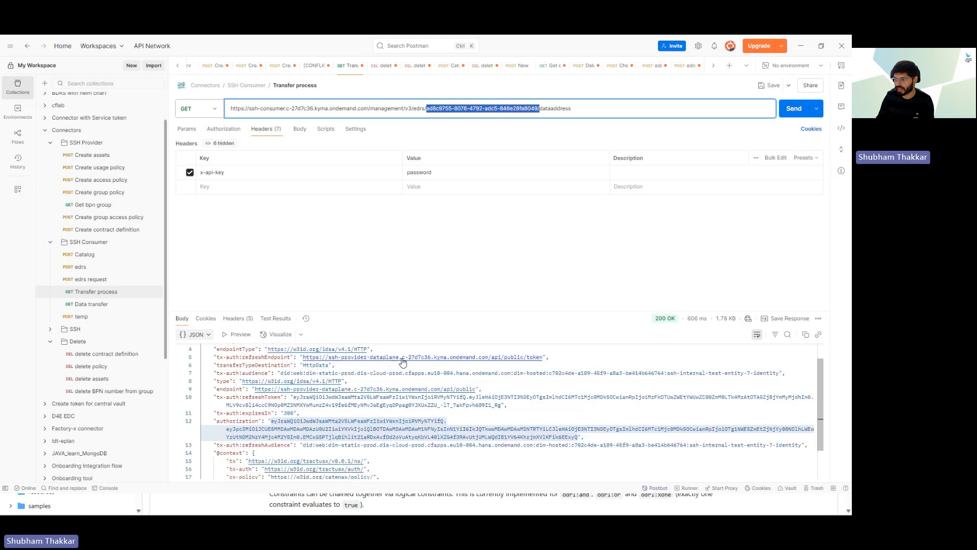
left_click_drag(271, 422, 306, 438)
left_click(93, 308)
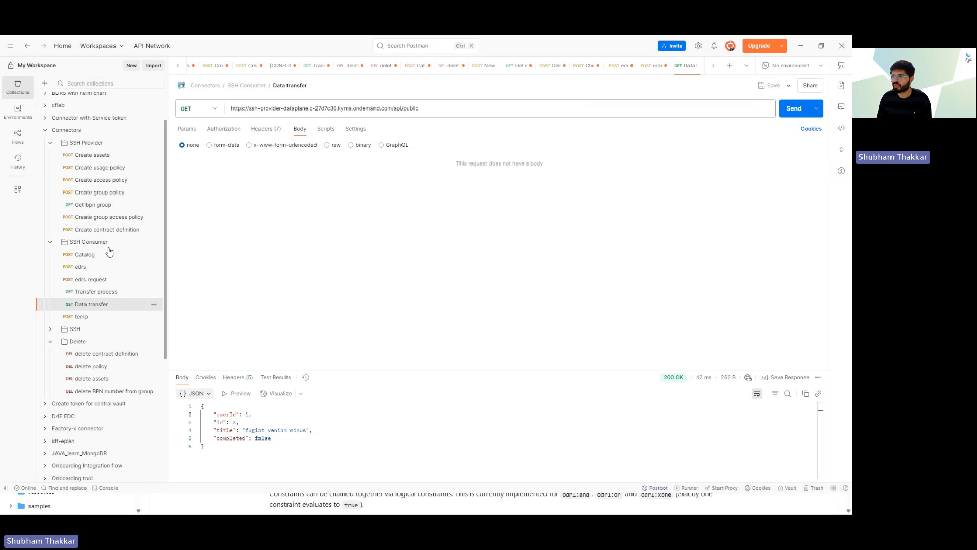
Step: Expand the Data transfer request's Authorization header value, then go back to edrs
left_click(273, 131)
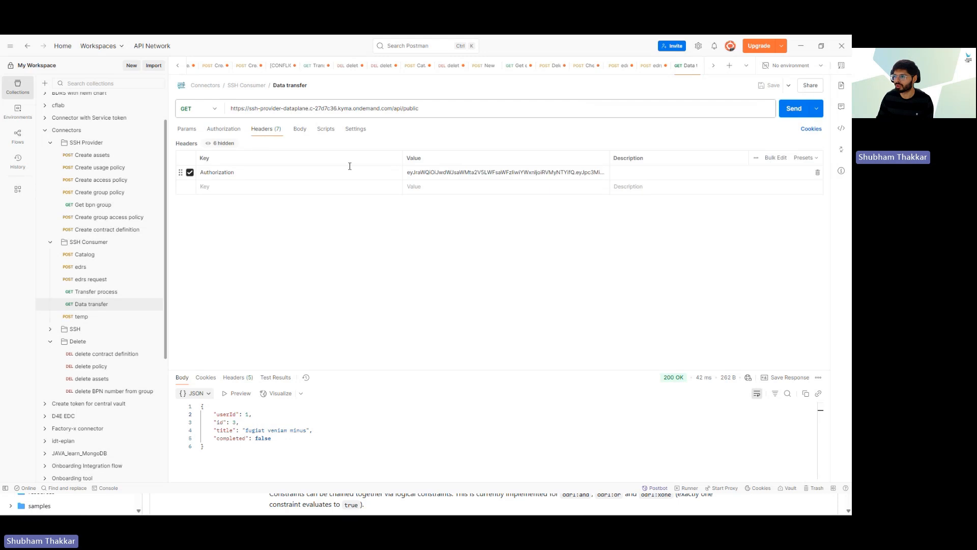
left_click(423, 175)
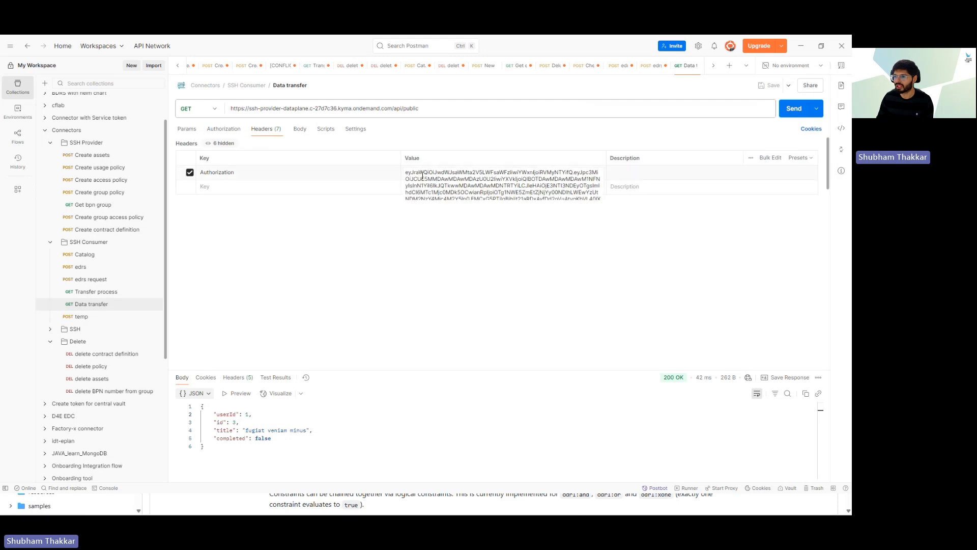
left_click(89, 270)
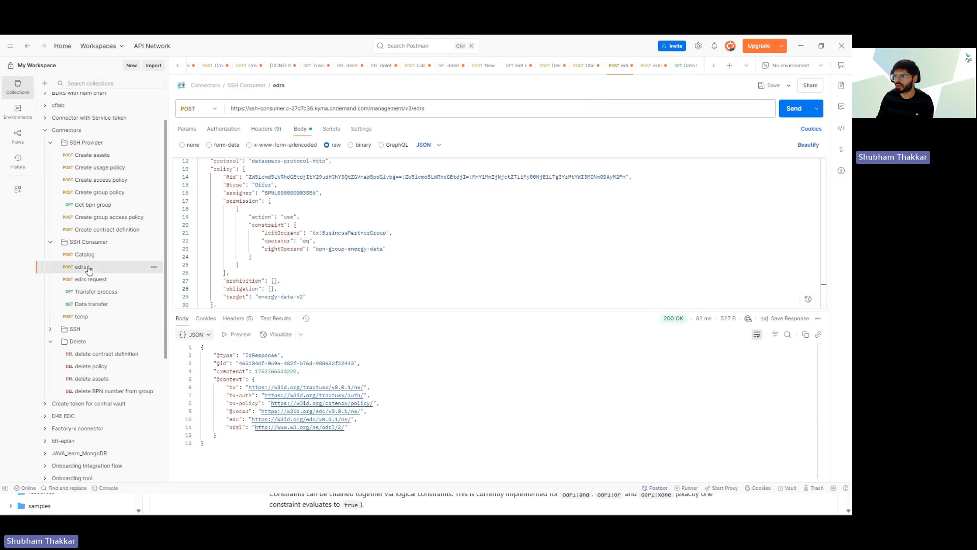
Step: Point the edrs request URL at the ssh-internal-test-entity-3 host and send it
left_click_drag(249, 109, 283, 108)
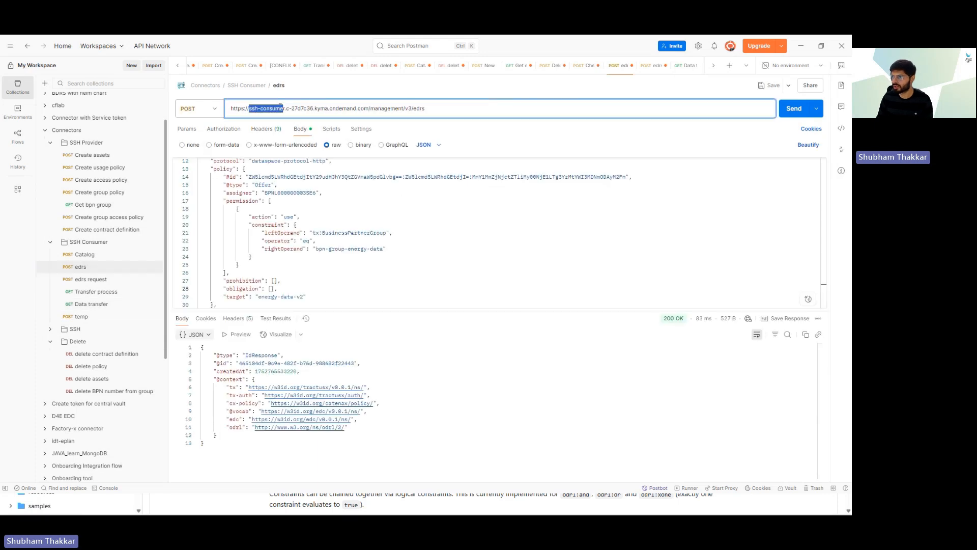
left_click(269, 110)
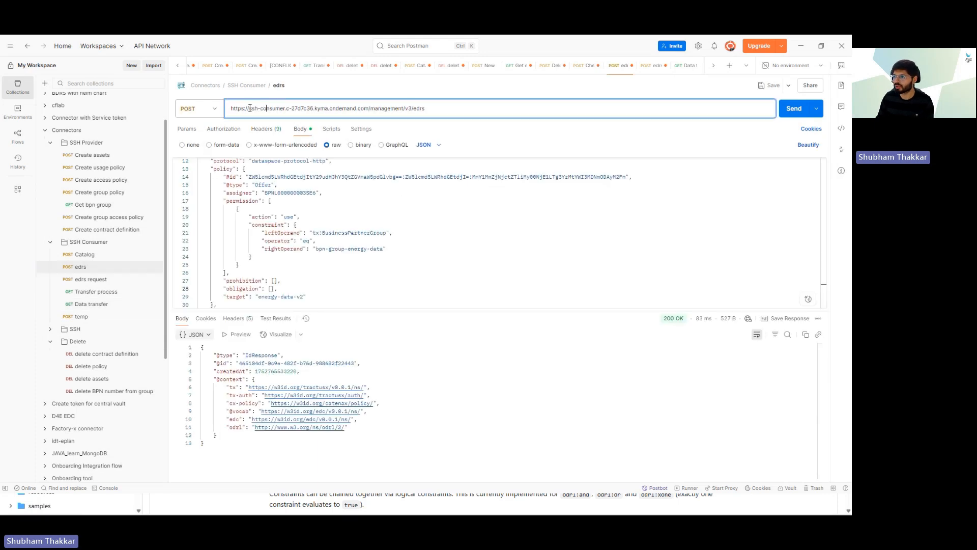
left_click_drag(250, 108, 286, 109)
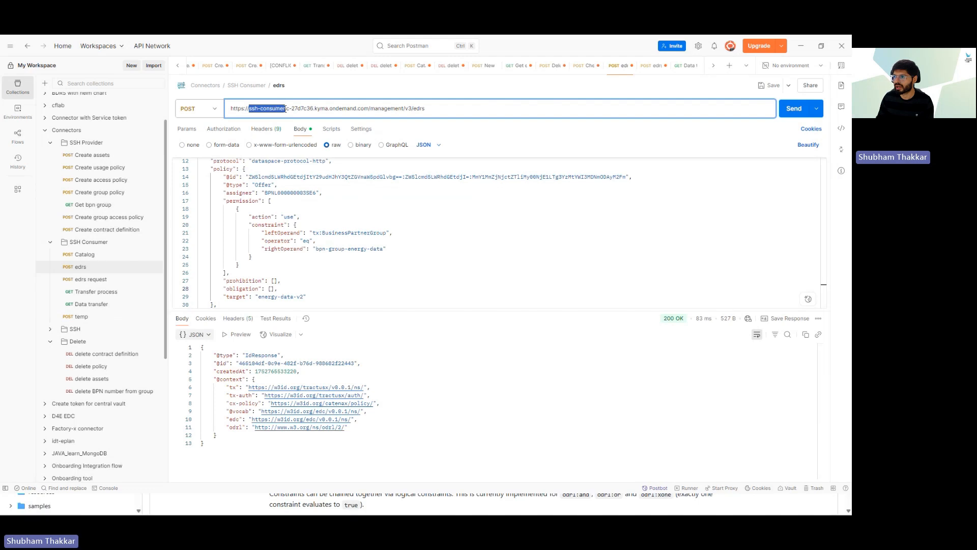
left_click(457, 112)
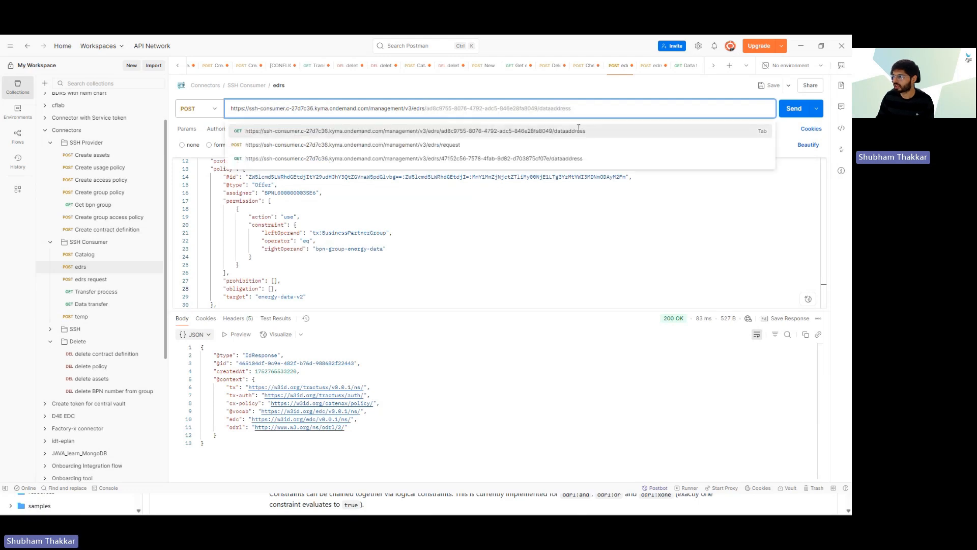
left_click(547, 224)
left_click(456, 109)
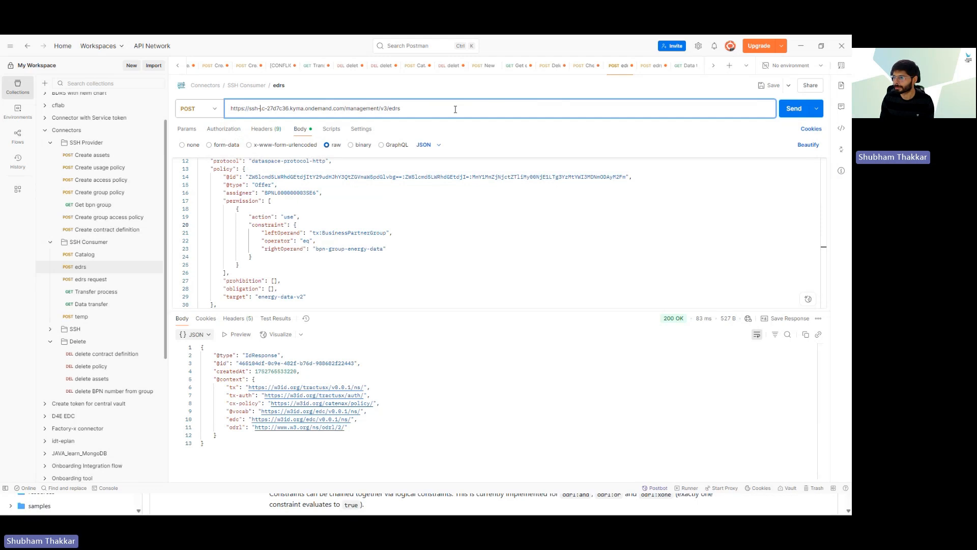
key("Delete")
key("Delete")
key("Delete")
key("Delete")
key("Delete")
key("Delete")
key("Delete")
key("Delete")
key("Delete")
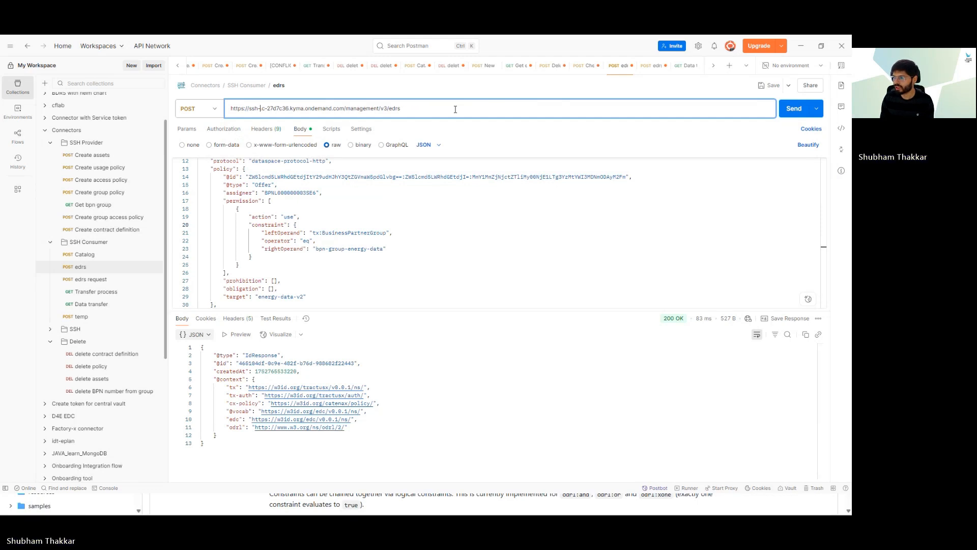
type("internal-test-entity-3")
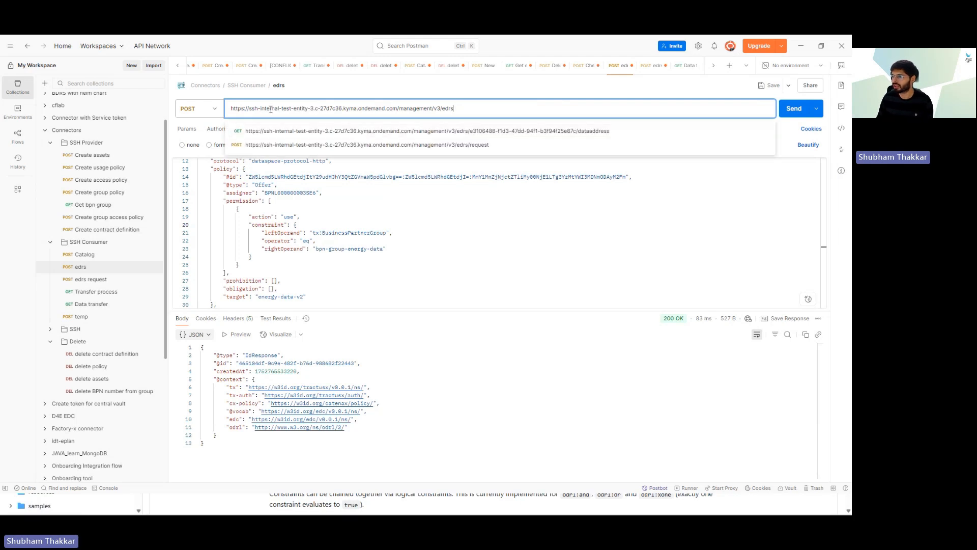
left_click(433, 240)
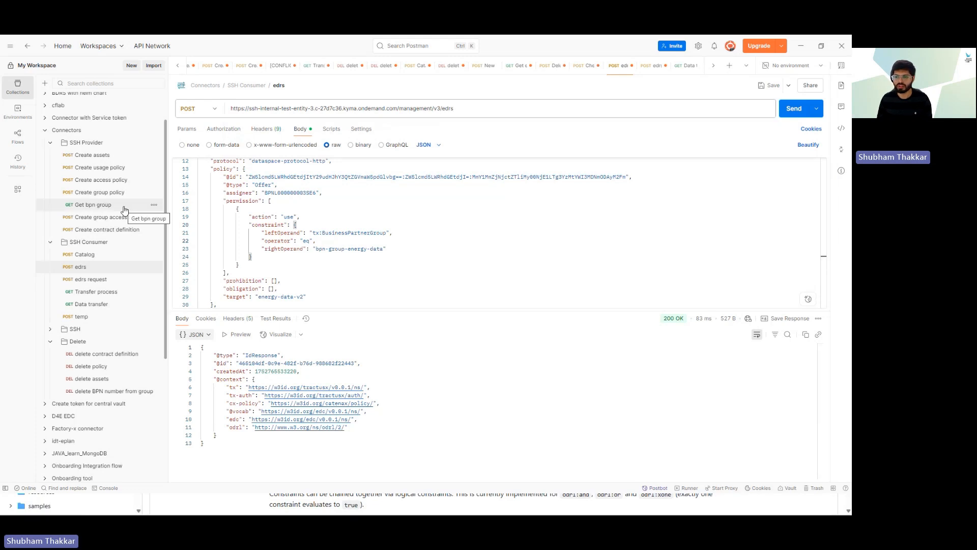
double_click(254, 108)
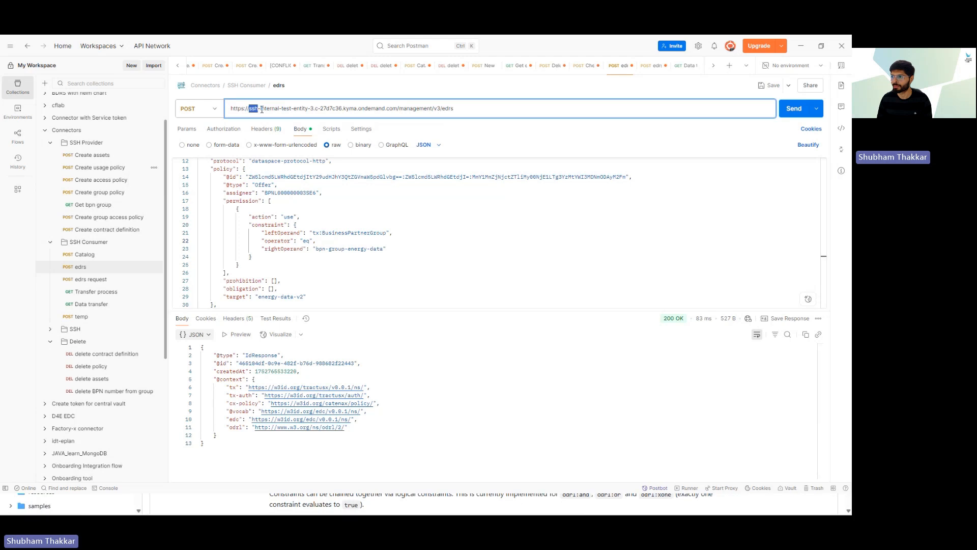
left_click_drag(262, 109, 314, 109)
left_click(393, 255)
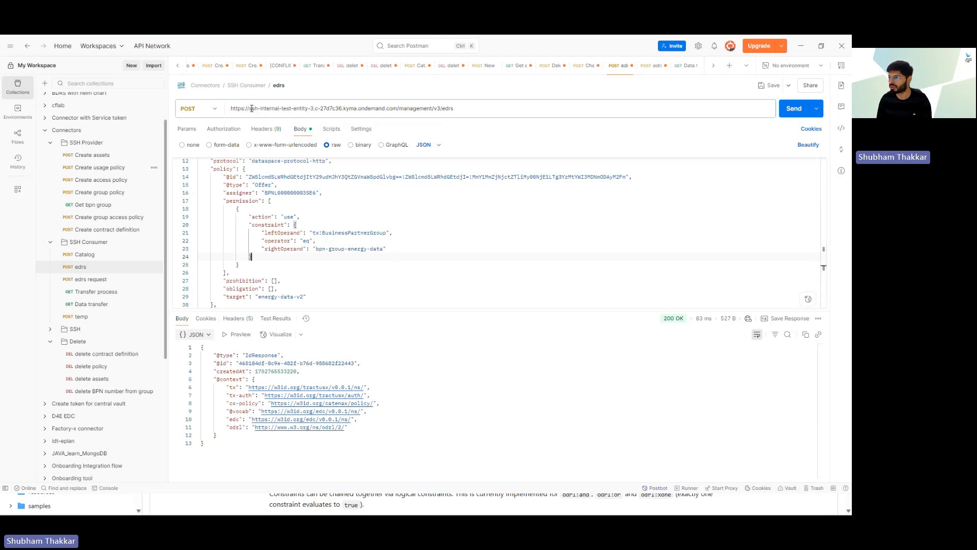
left_click(790, 110)
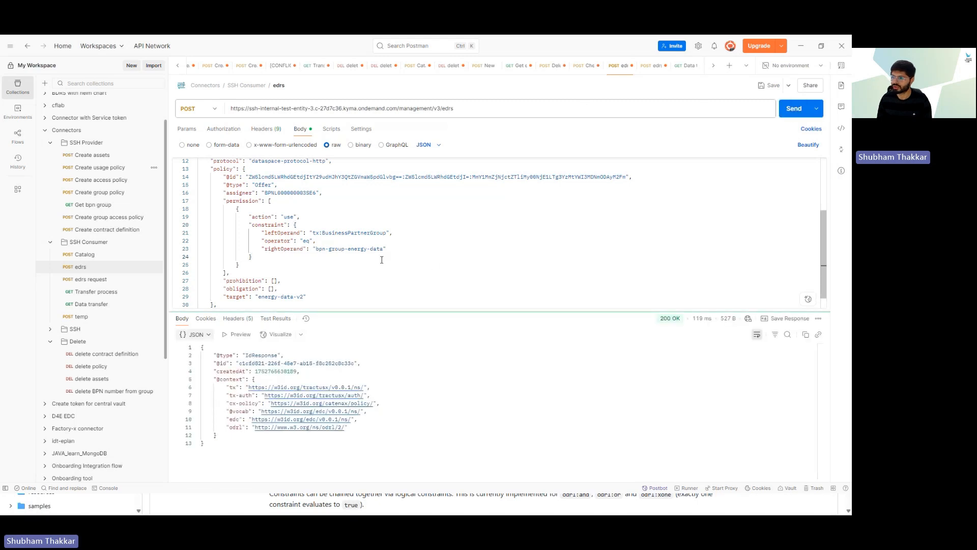
Step: Check the BusinessPartnerGroup / bpn-group-energy-data constraint, offer id and URL host
scroll(382, 259, "up", 1)
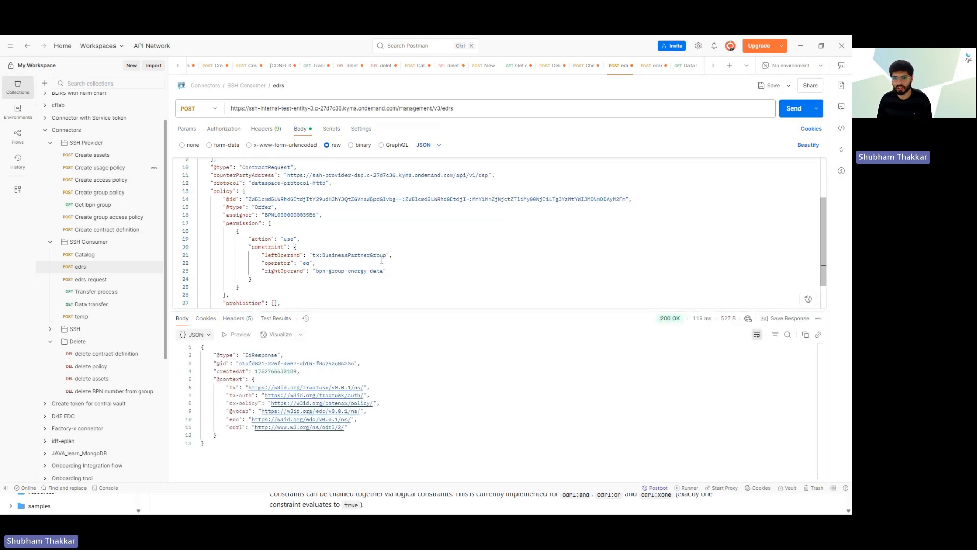
double_click(330, 256)
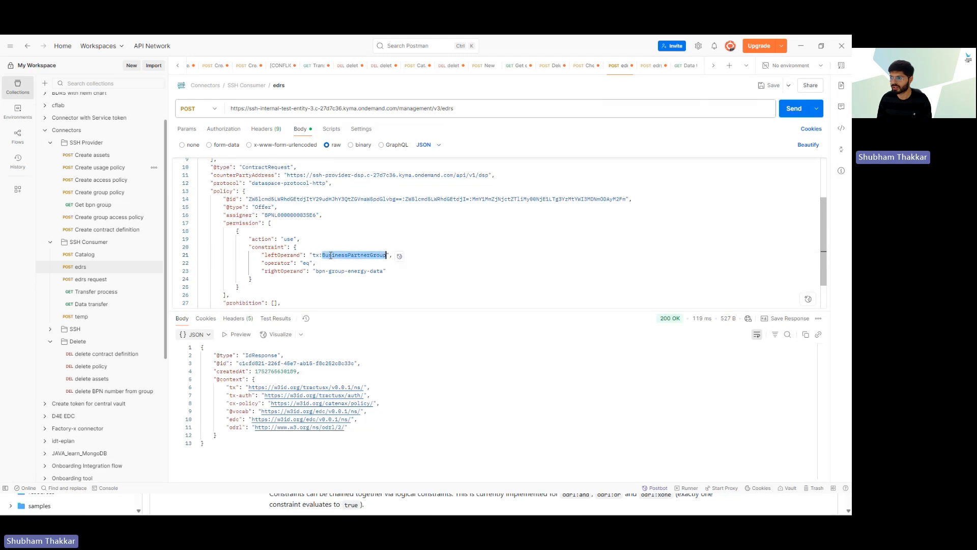
double_click(326, 271)
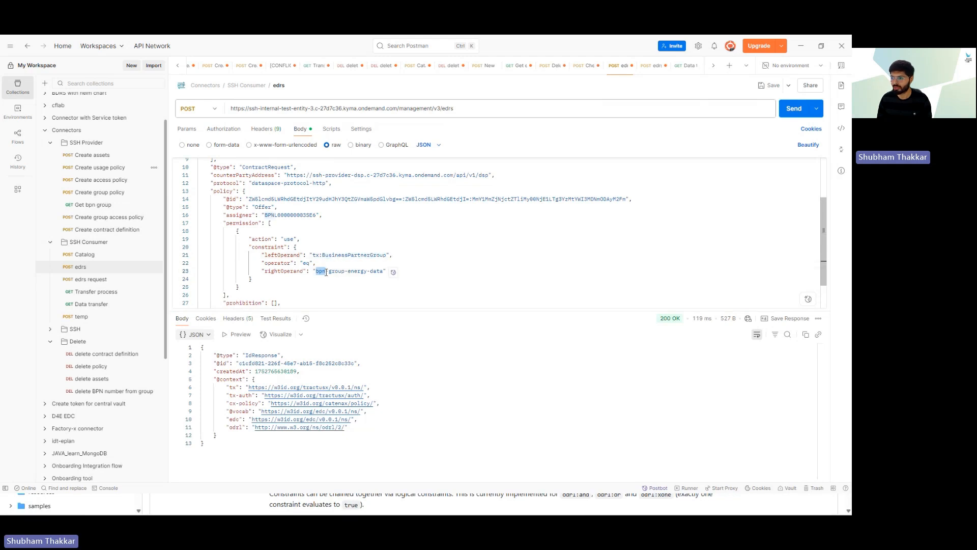
left_click(338, 286)
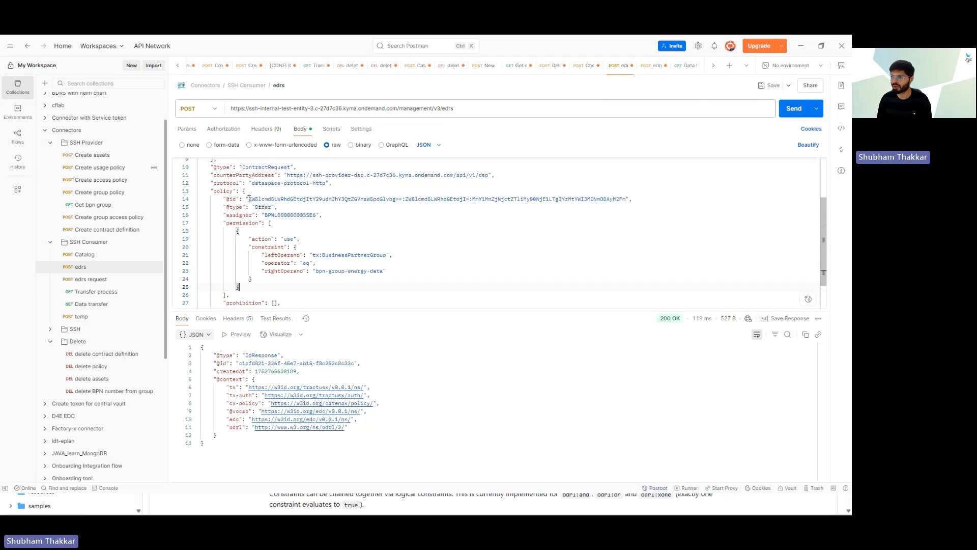
left_click_drag(249, 199, 332, 199)
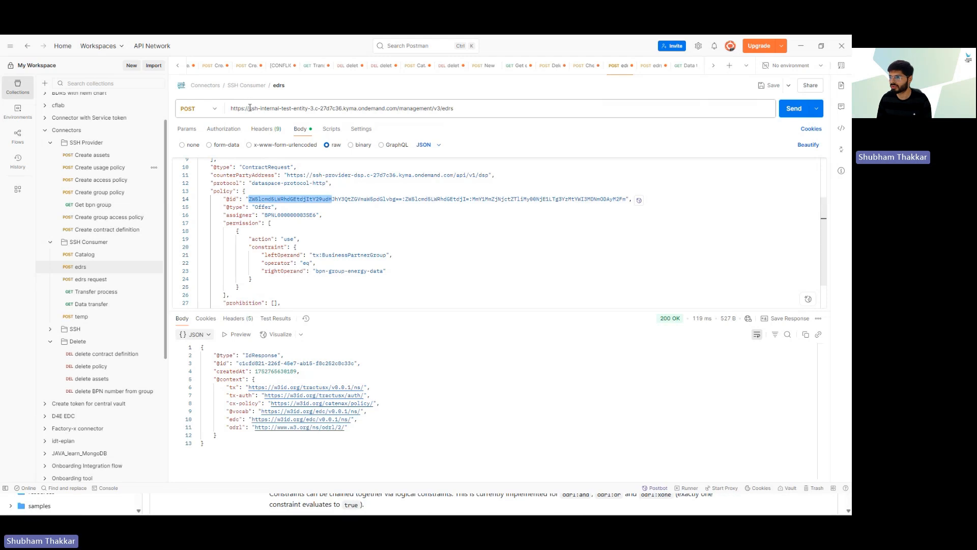
left_click_drag(249, 108, 314, 108)
key("ctrl+c")
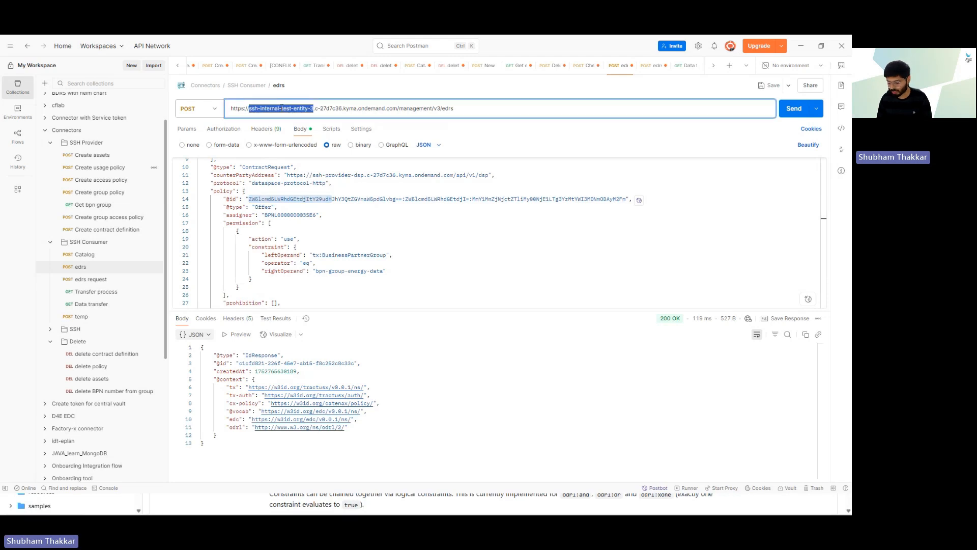
left_click(295, 247)
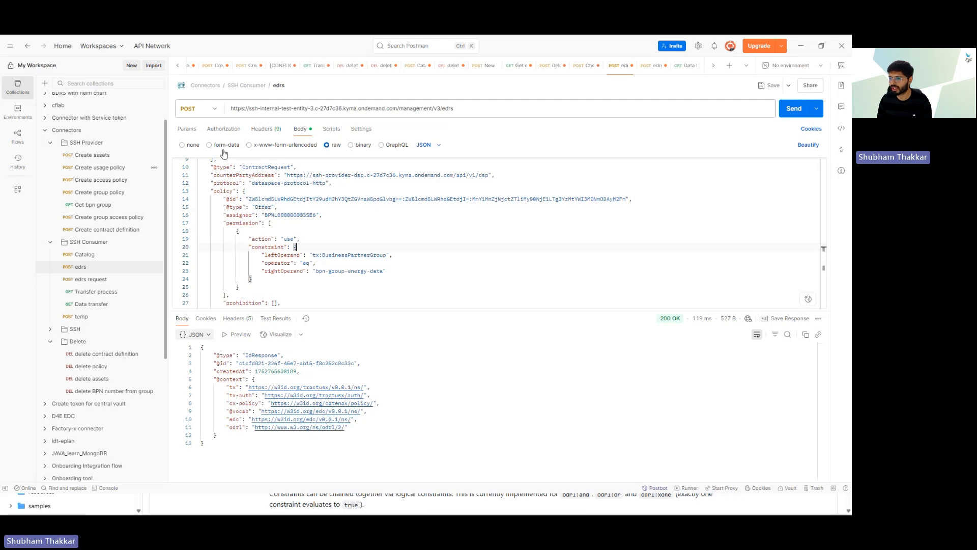
Step: Swap the edrs query's ssh-consumer host for ssh-internal-test-entity-3 and send it
left_click(105, 280)
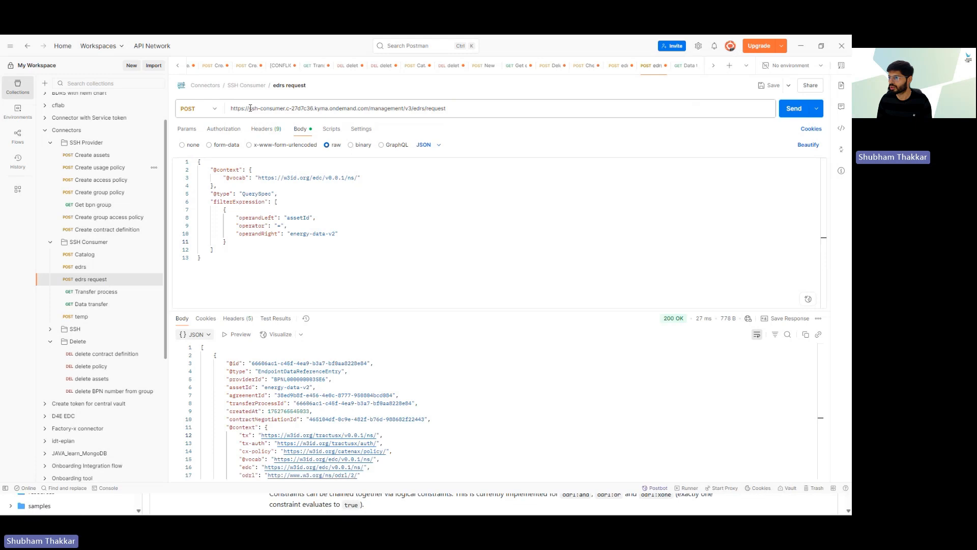
left_click_drag(249, 108, 284, 108)
left_click(258, 112)
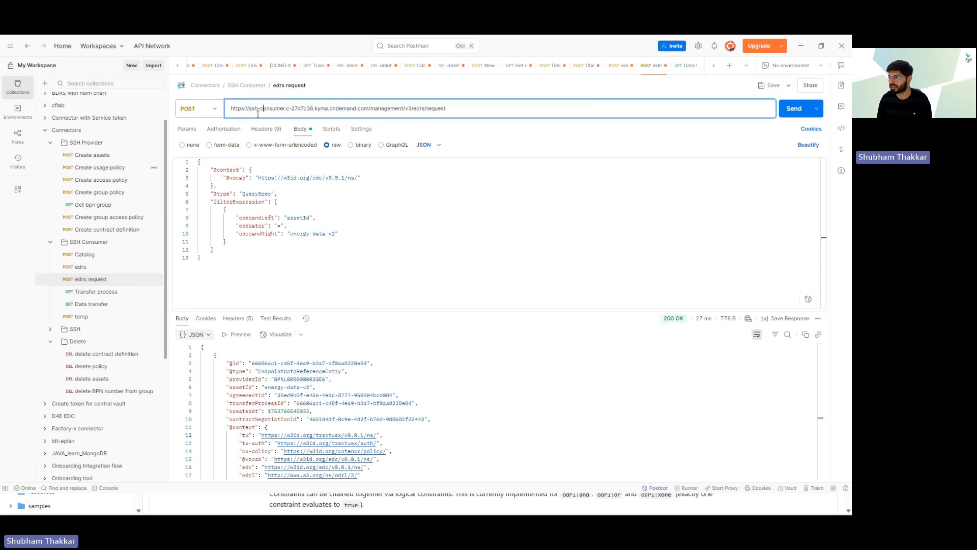
left_click_drag(250, 108, 284, 109)
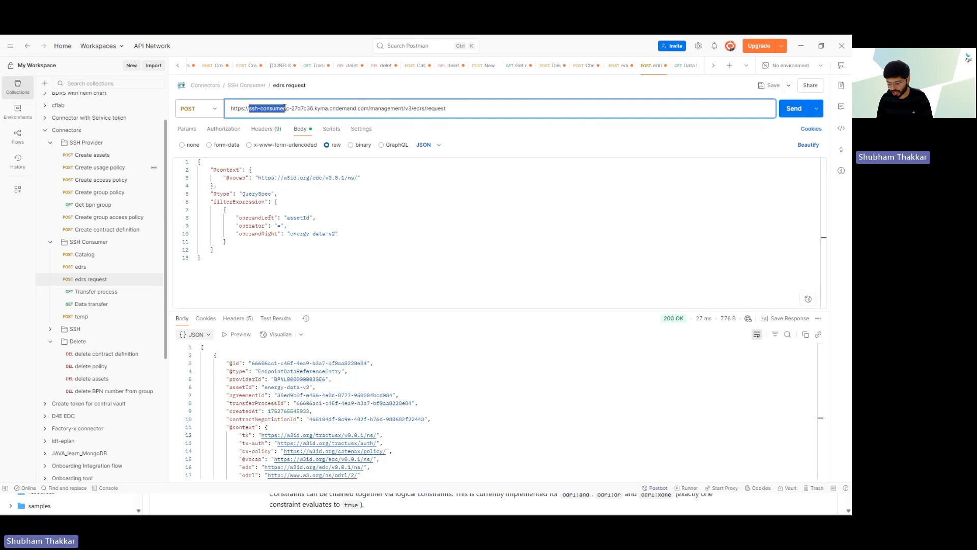
key("ctrl+v")
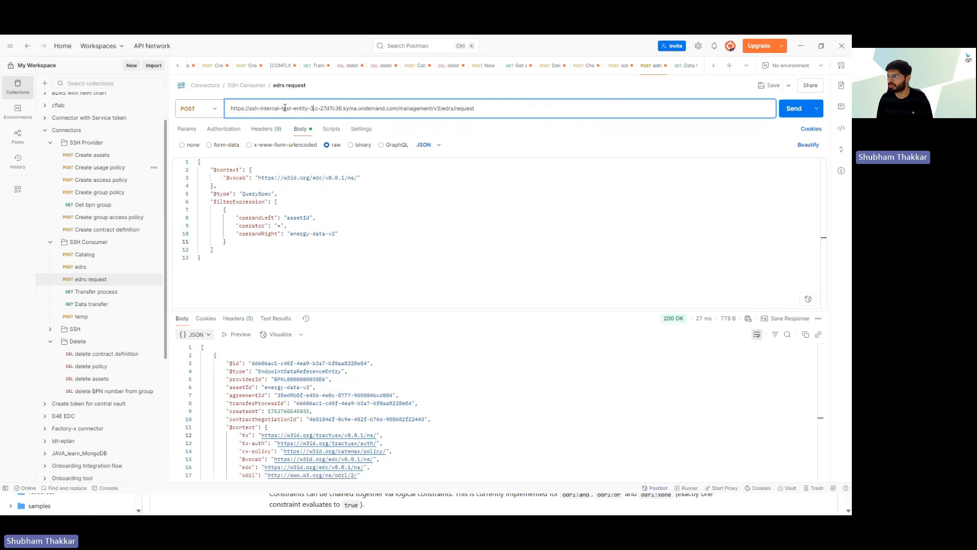
left_click(477, 238)
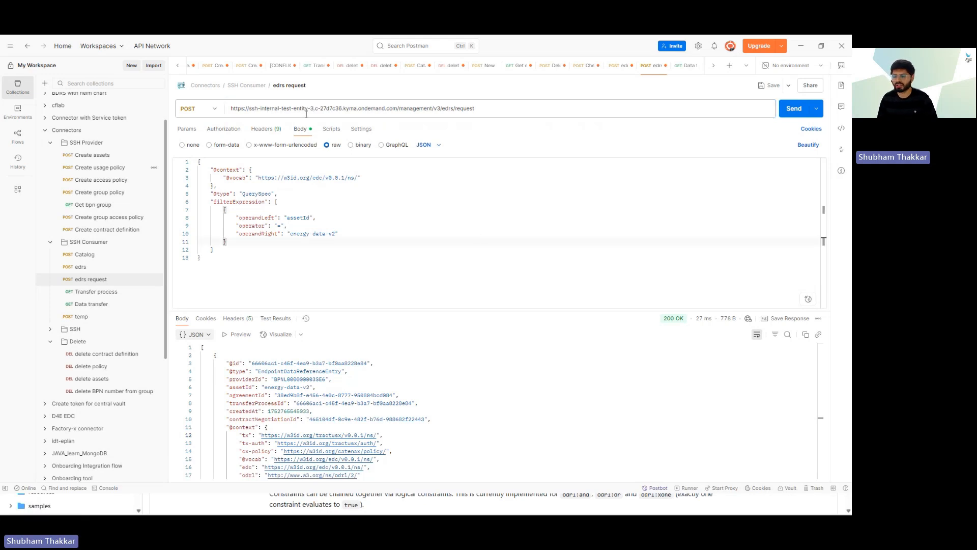
left_click(789, 111)
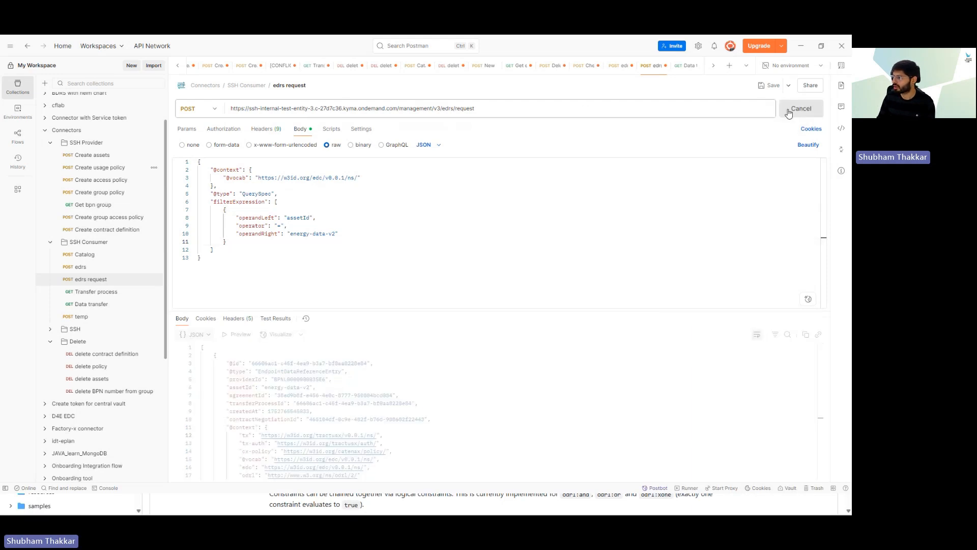
Step: Check the energy-data-v2 filter and the returned transferProcessId
double_click(295, 233)
left_click(315, 264)
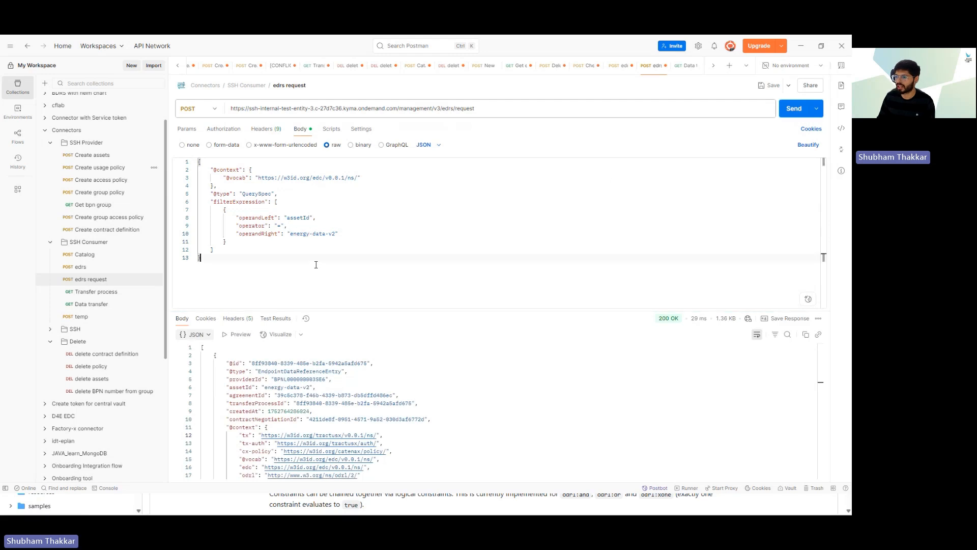
left_click_drag(293, 401, 340, 443)
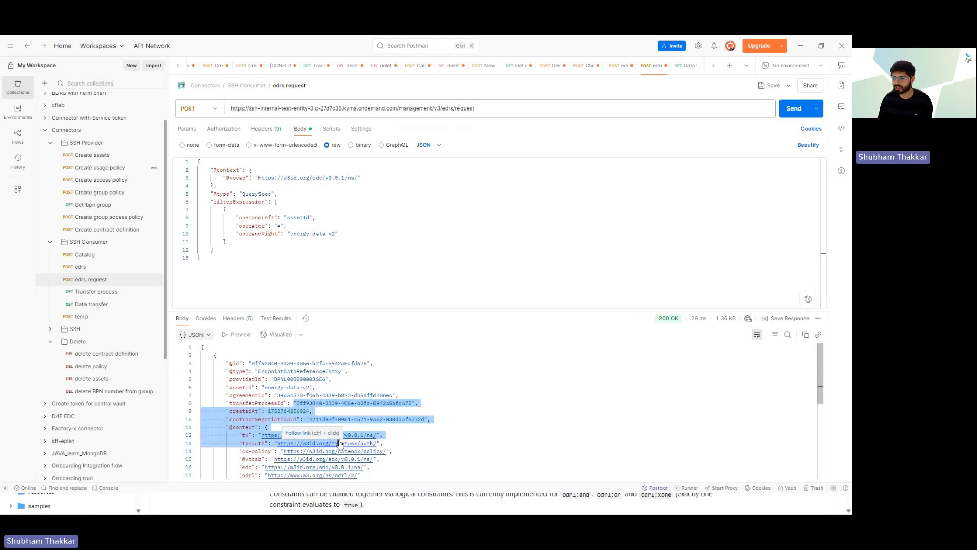
left_click(431, 438)
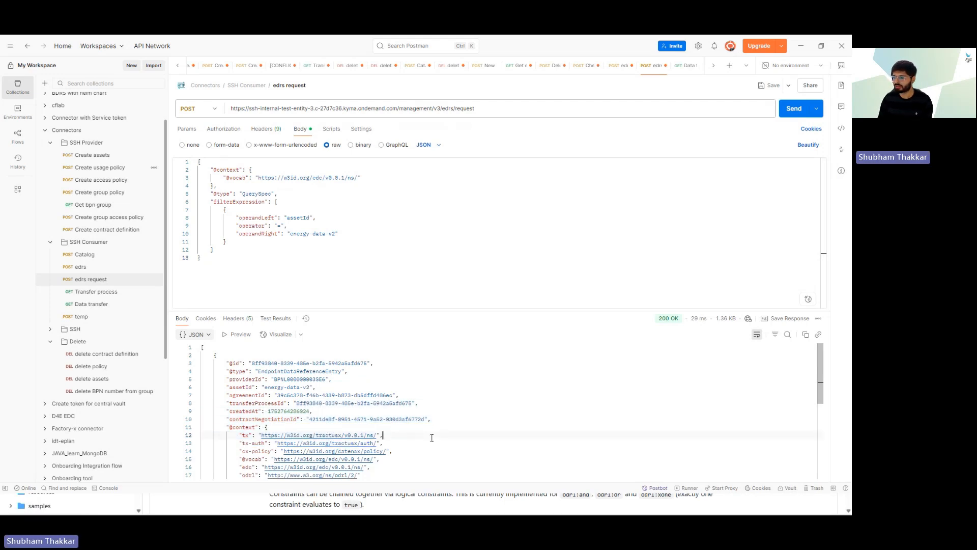
left_click_drag(296, 403, 410, 405)
left_click(458, 410)
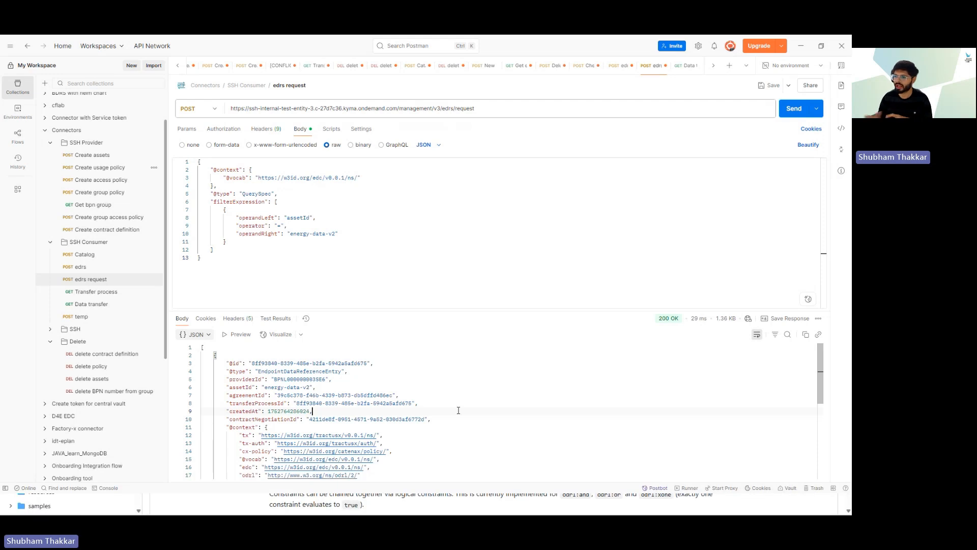
Step: Revisit the Transfer process, Data transfer and edrs request results, then switch to the docs page
left_click(86, 293)
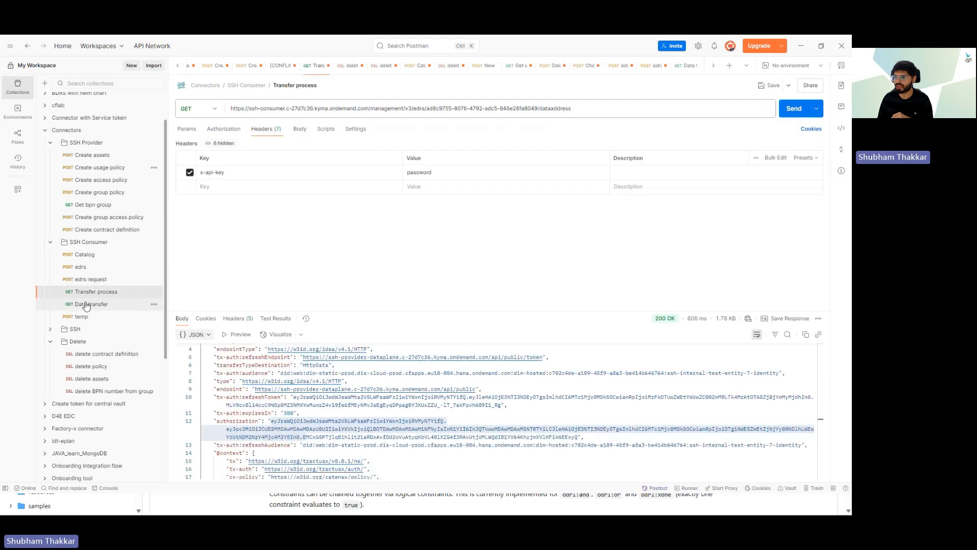
left_click(86, 305)
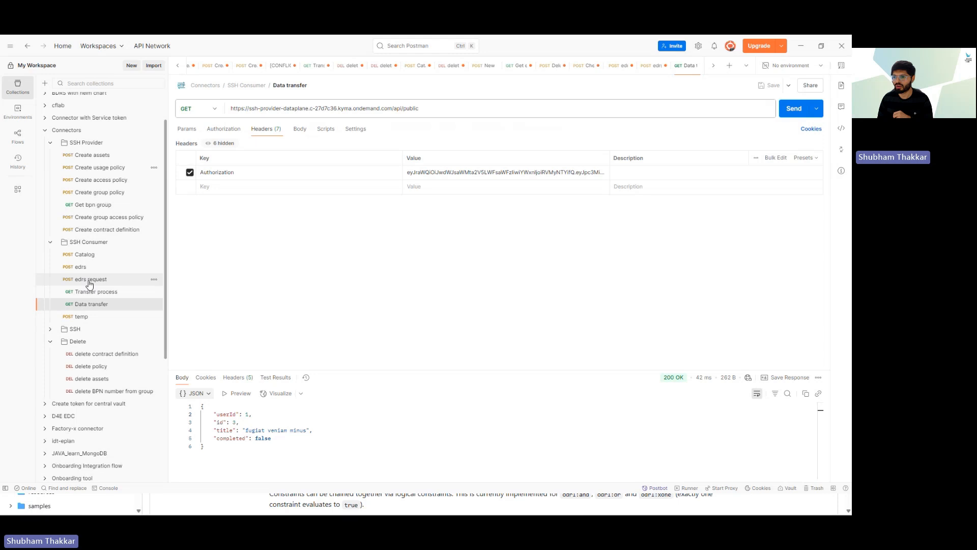
left_click(89, 284)
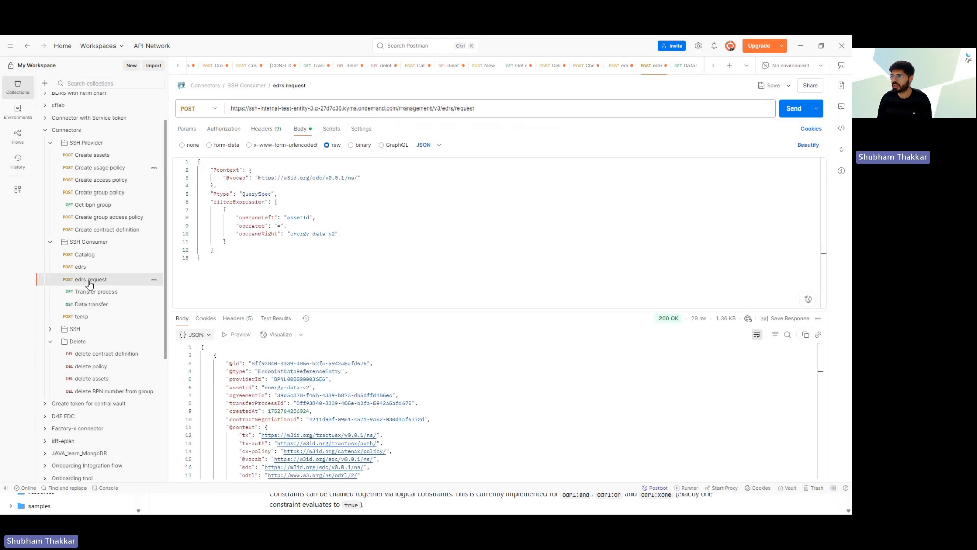
key("alt+Tab")
key("alt+Tab")
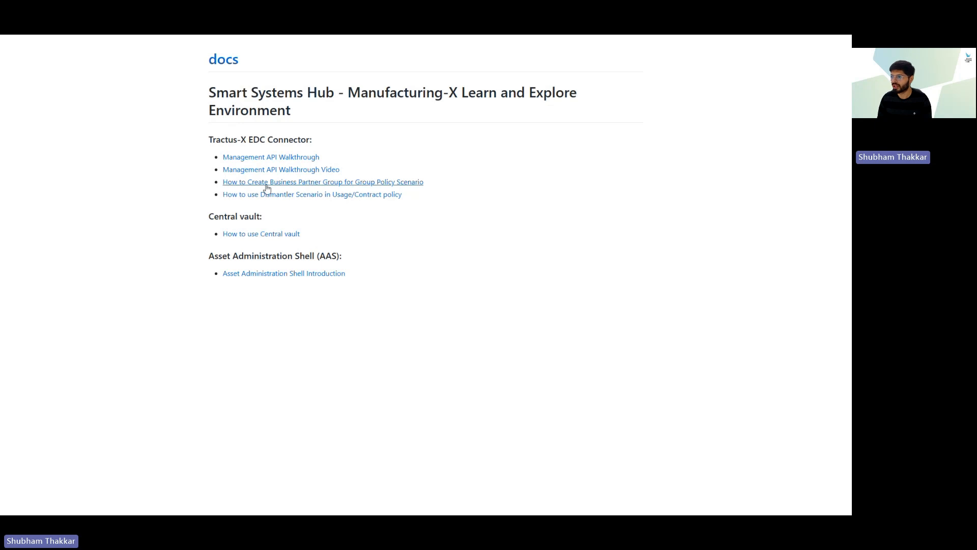
left_click(337, 185)
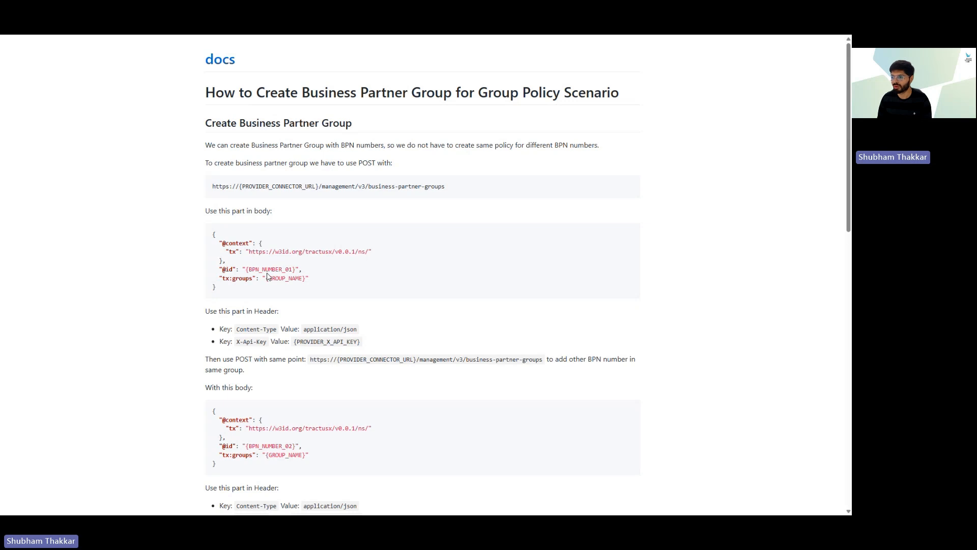
scroll(269, 276, "down", 5)
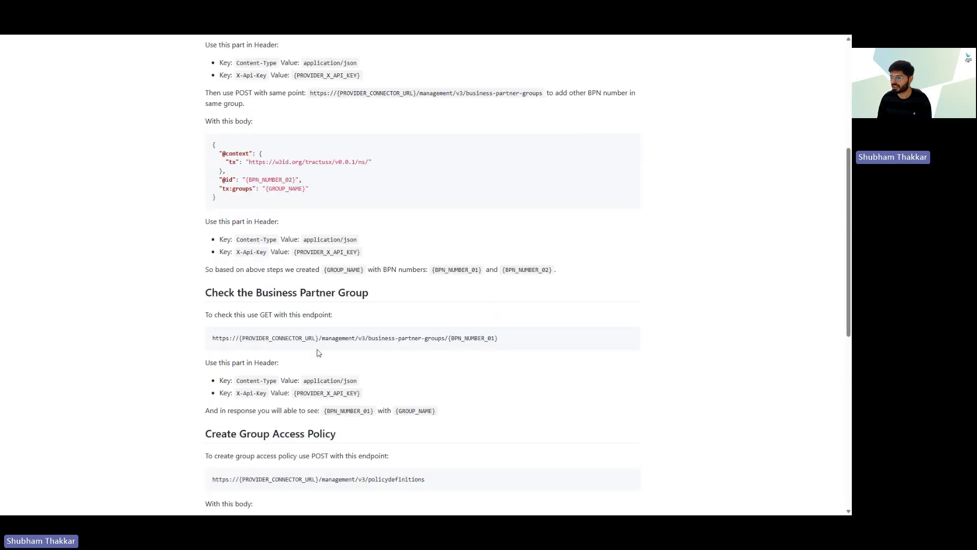
scroll(318, 354, "up", 5)
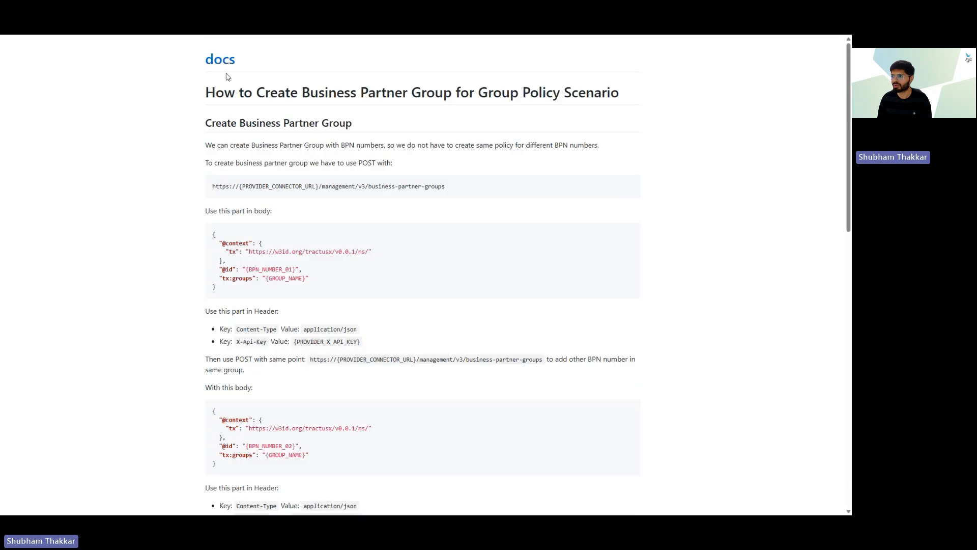
left_click(222, 61)
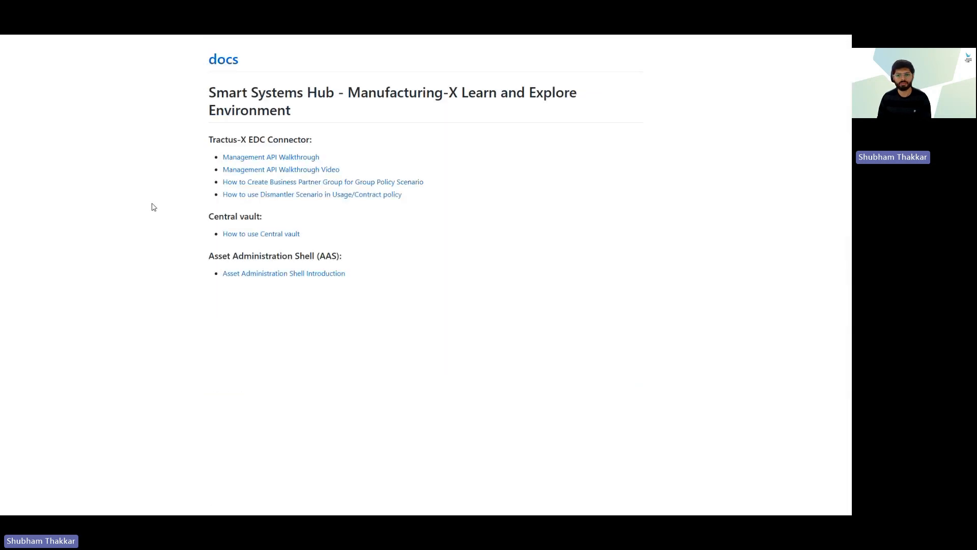